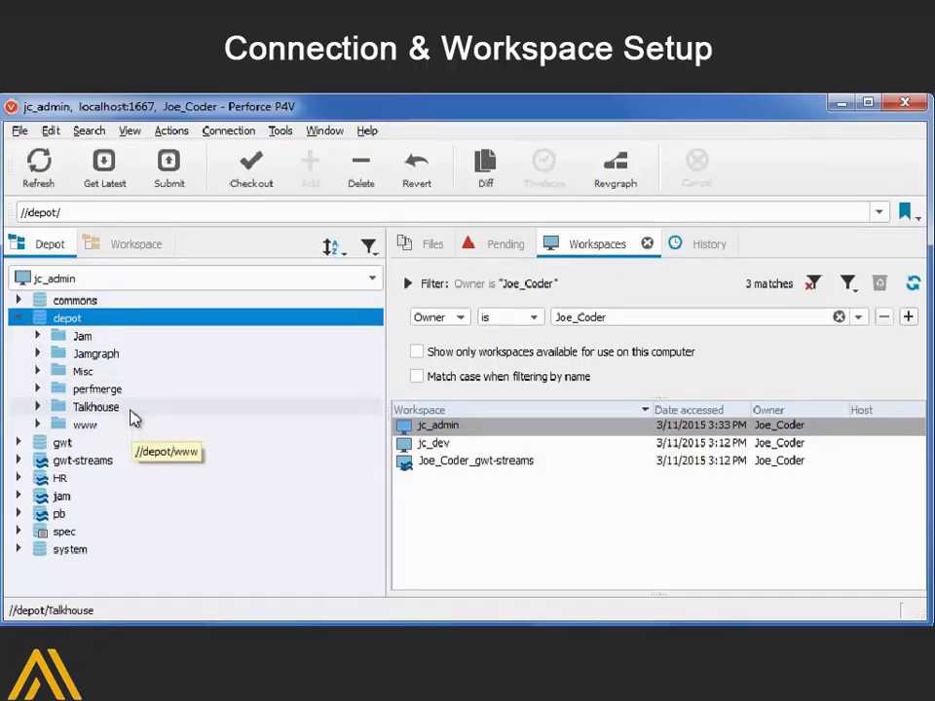
Examine the revision histories of the workspace files in Jam/MAIN/src from Build.com through compile.c
click(139, 253)
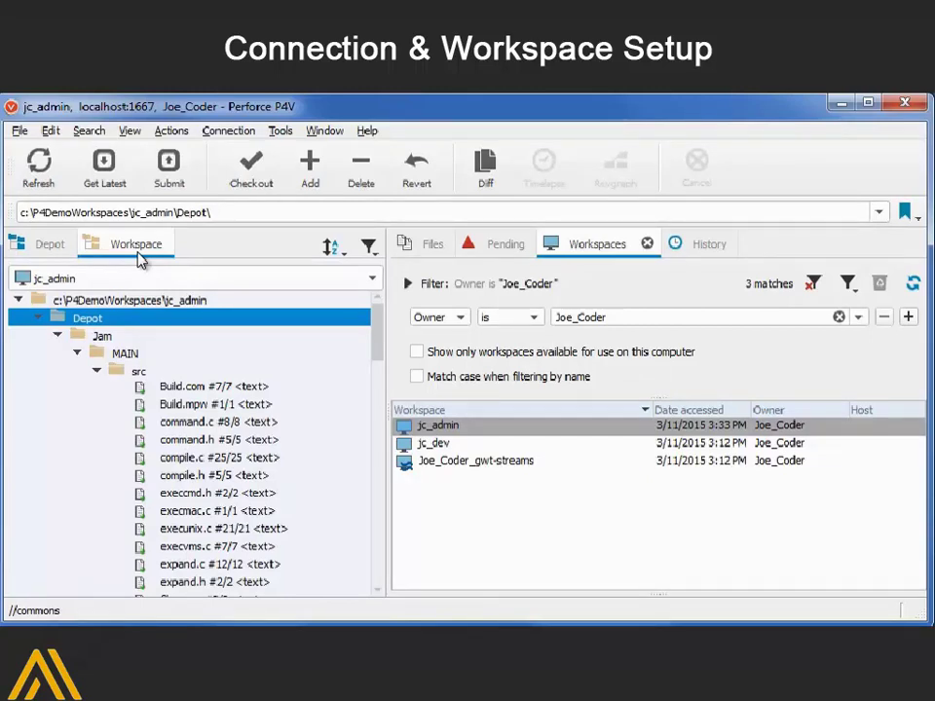
click(281, 390)
click(697, 249)
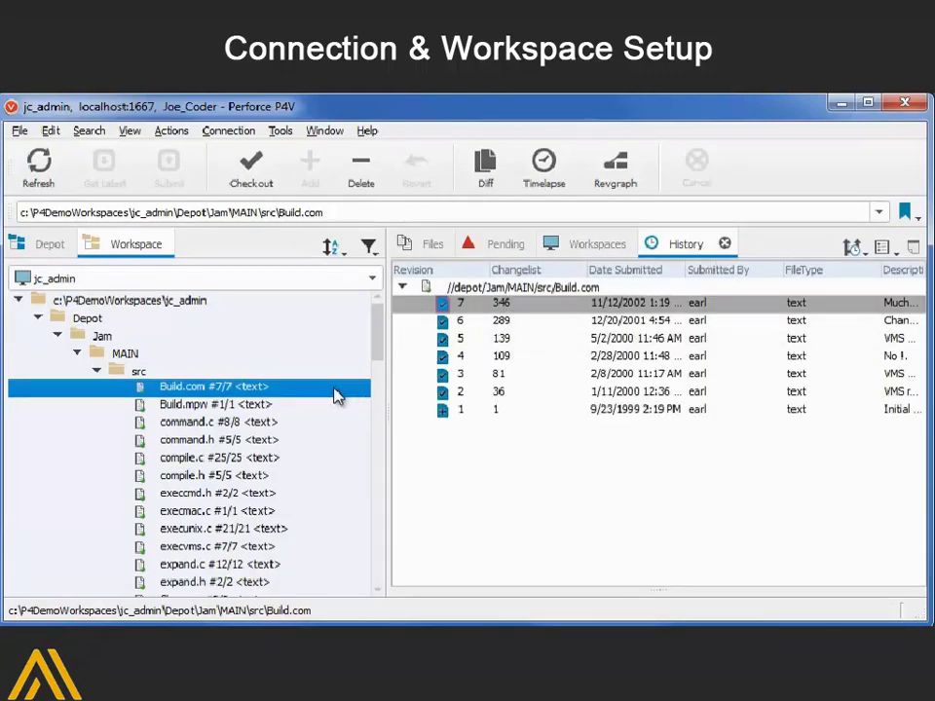
key(Down)
key(Down)
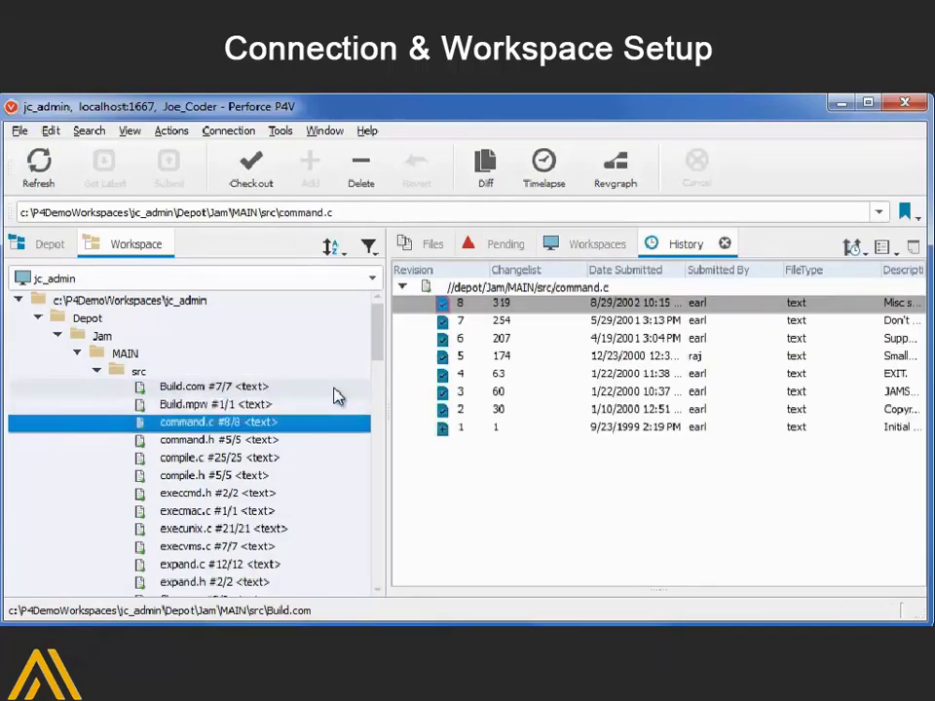
key(Down)
key(Down)
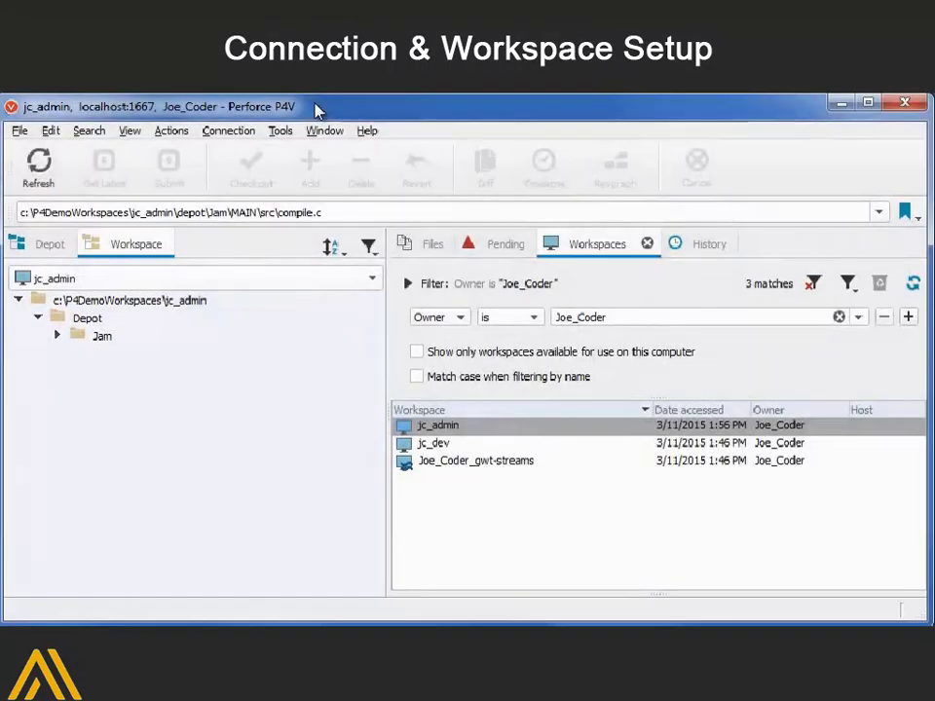
Start a new workspace and replace the machine-specific suffix of its default name with ws, keeping the matching root under C:\P4DemoWorkspaces
click(256, 137)
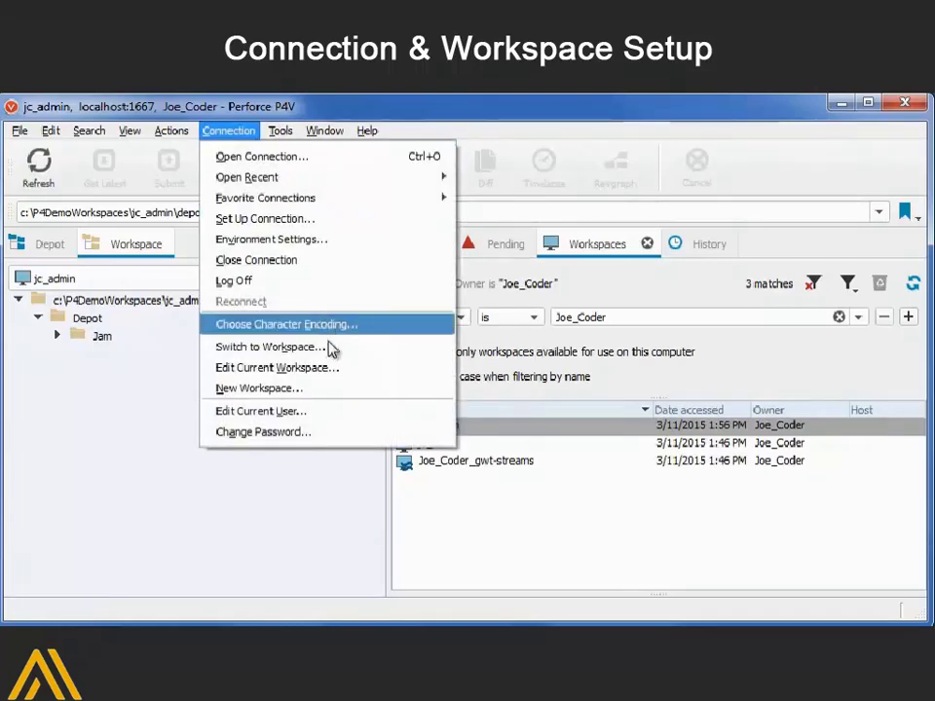
click(343, 390)
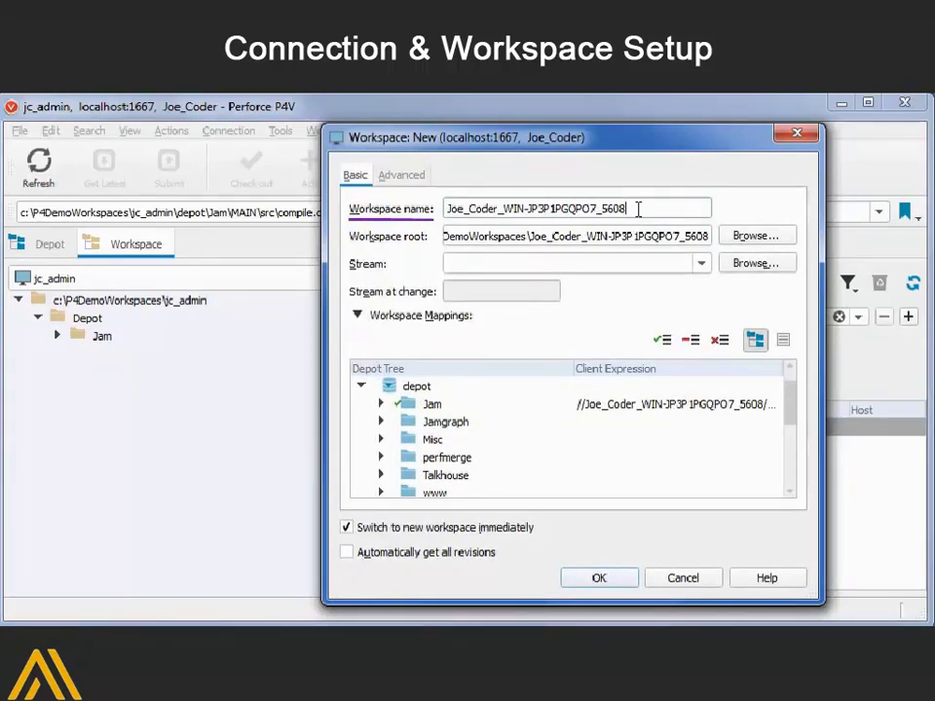
key(BackSpace)
key(BackSpace)
key(BackSpace)
key(BackSpace)
key(BackSpace)
key(BackSpace)
key(BackSpace)
key(BackSpace)
key(BackSpace)
key(BackSpace)
key(BackSpace)
key(BackSpace)
key(BackSpace)
key(BackSpace)
key(BackSpace)
key(BackSpace)
key(BackSpace)
key(BackSpace)
key(BackSpace)
key(BackSpace)
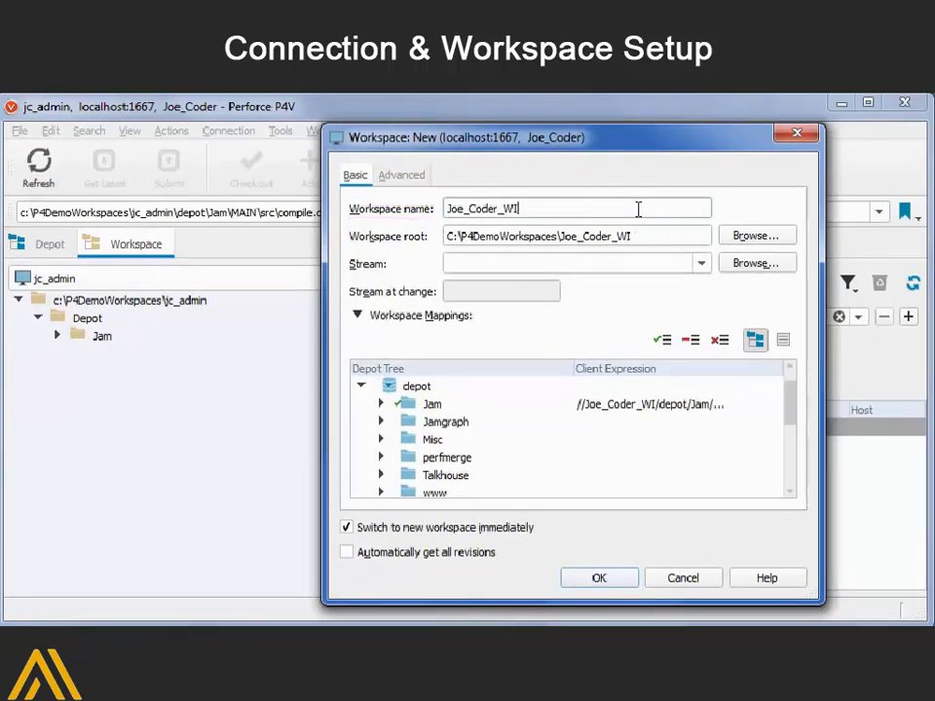
text(ws)
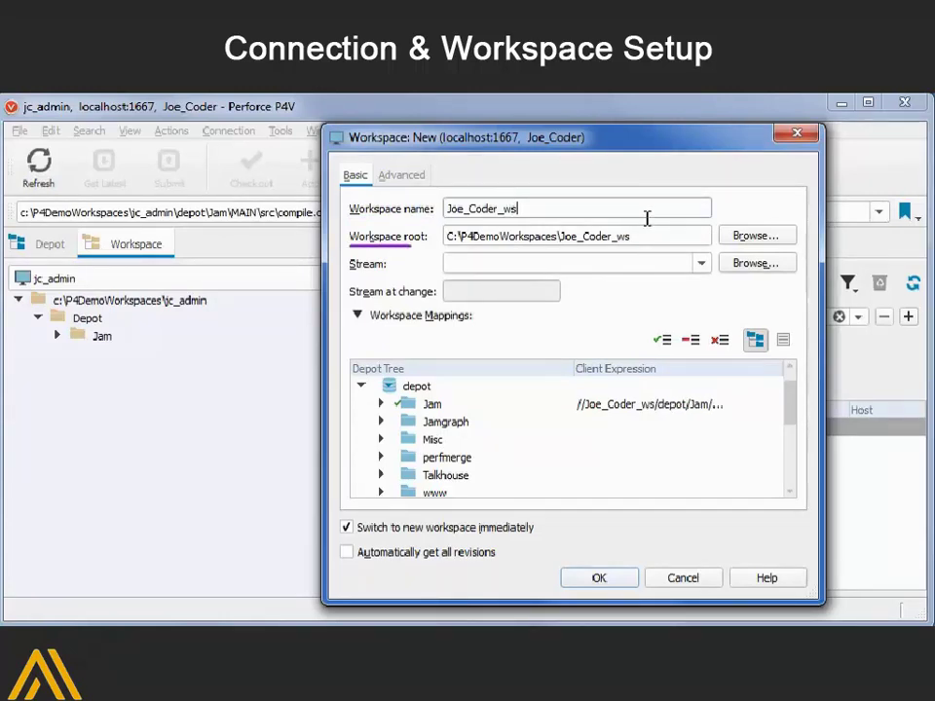
click(651, 235)
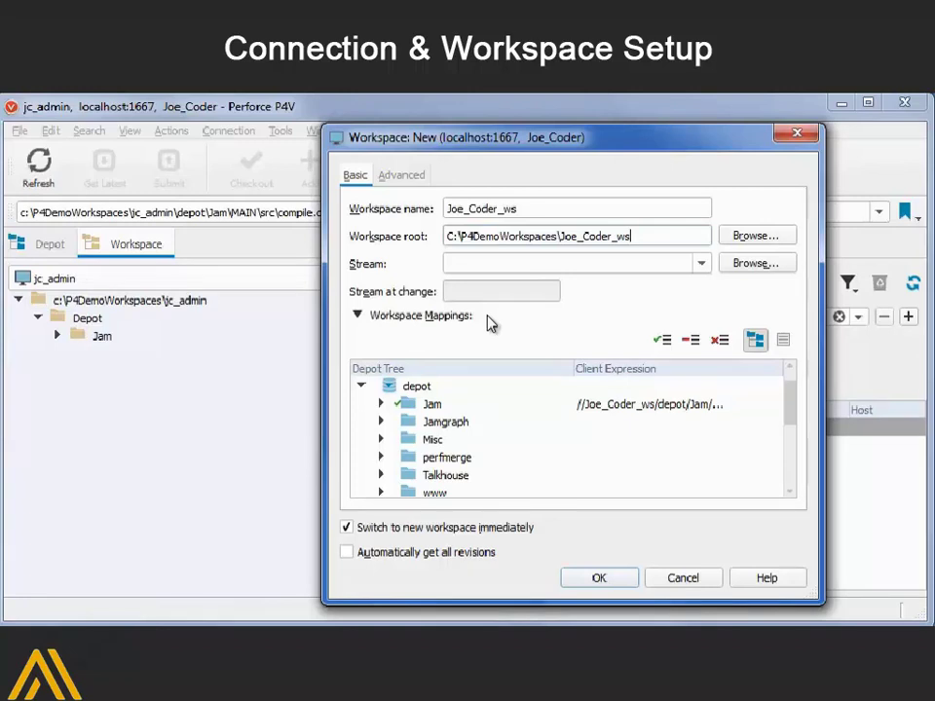
Include the depot's Jamgraph and Talkhouse folders in the workspace mappings and show the mappings as text
click(491, 424)
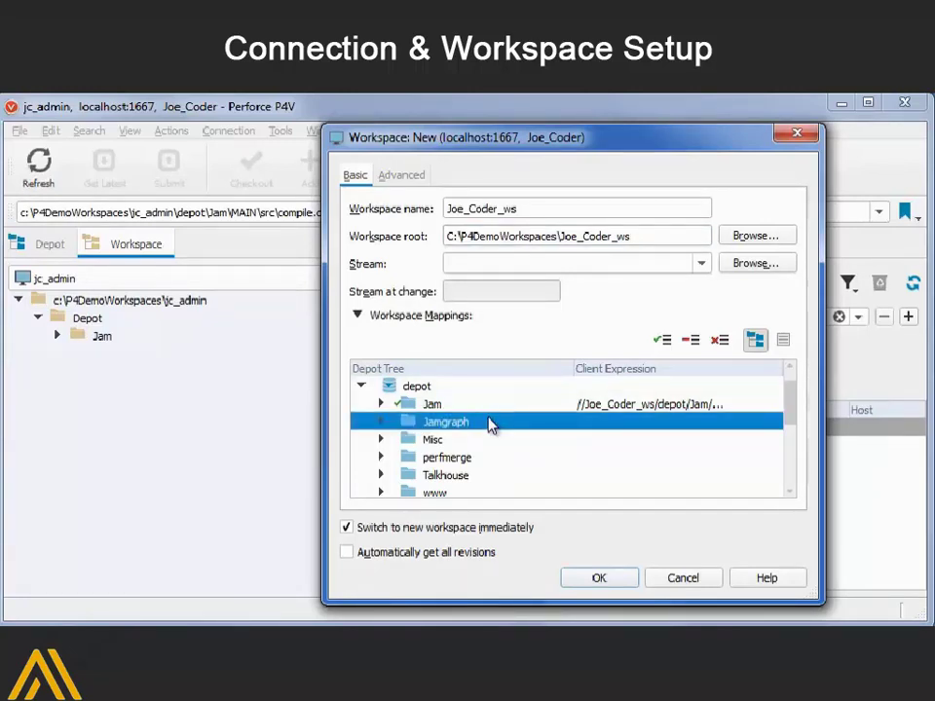
click(665, 340)
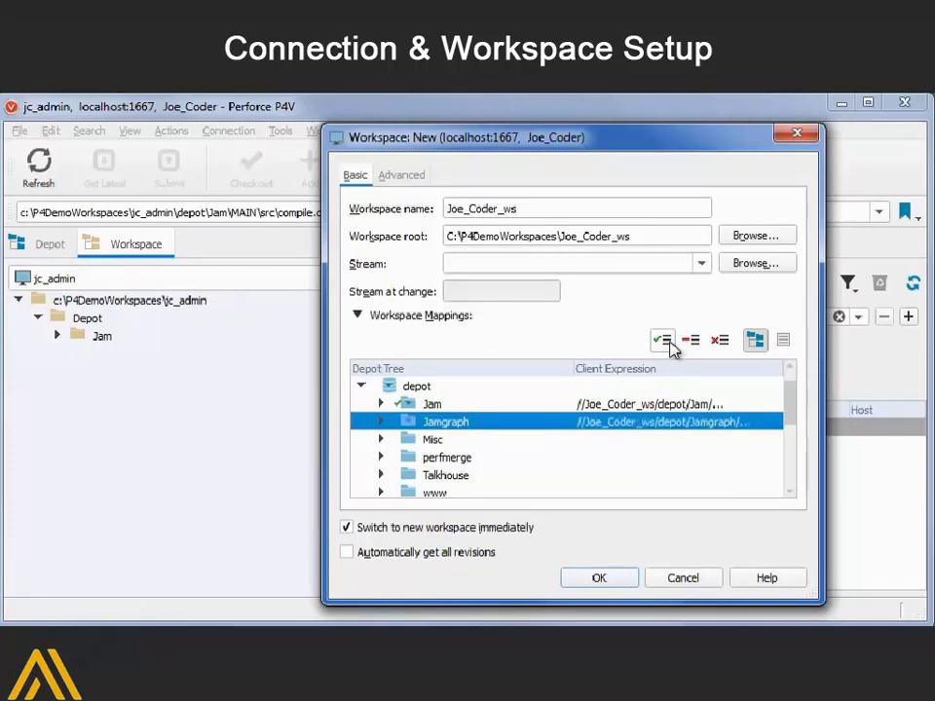
click(532, 479)
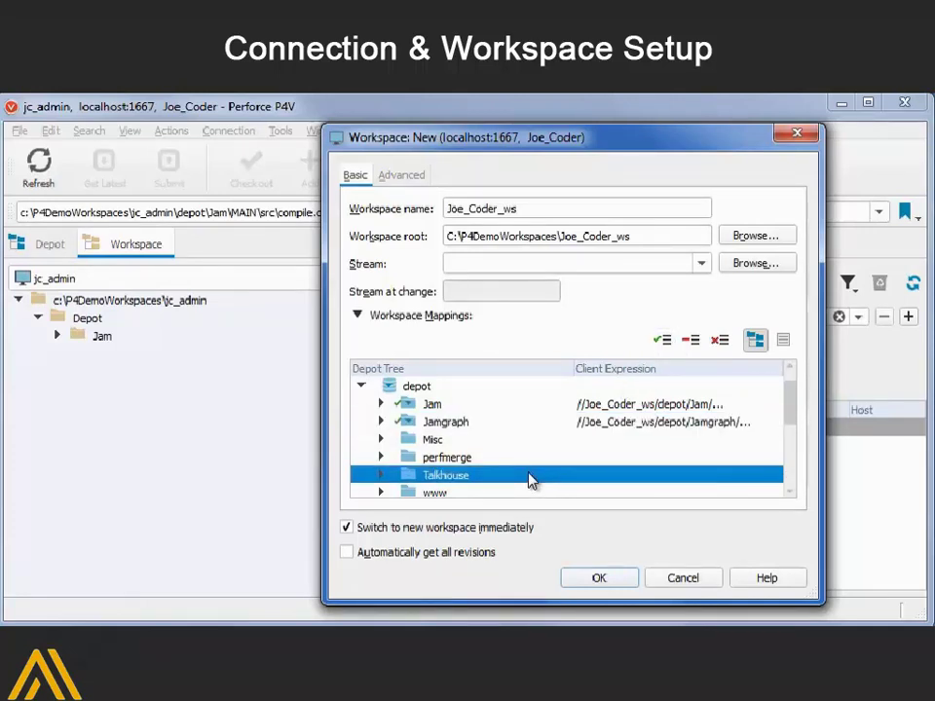
right_click(532, 478)
click(629, 487)
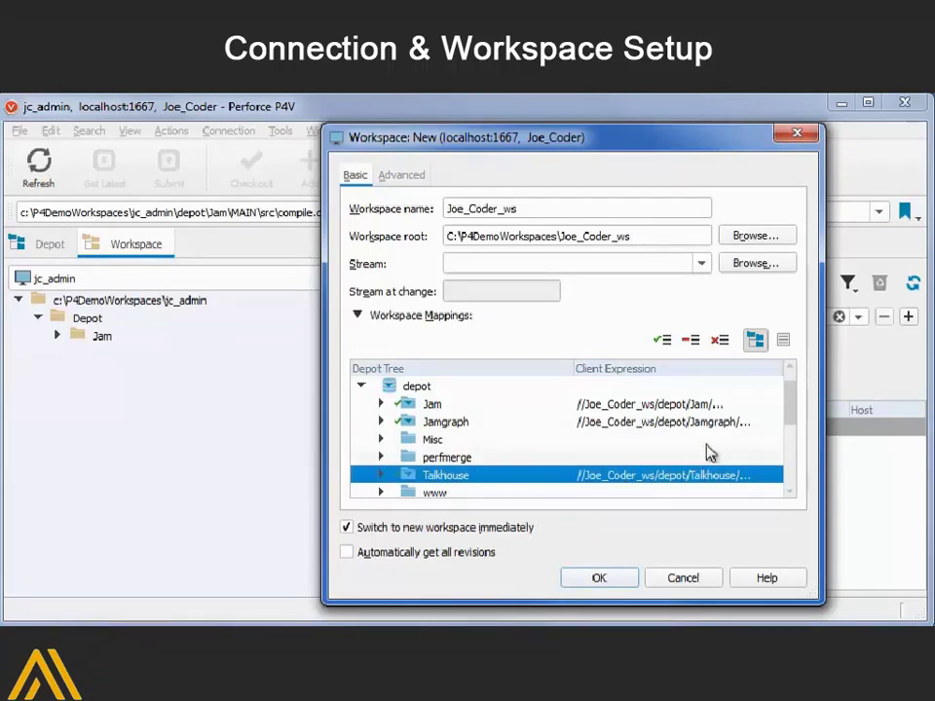
click(784, 339)
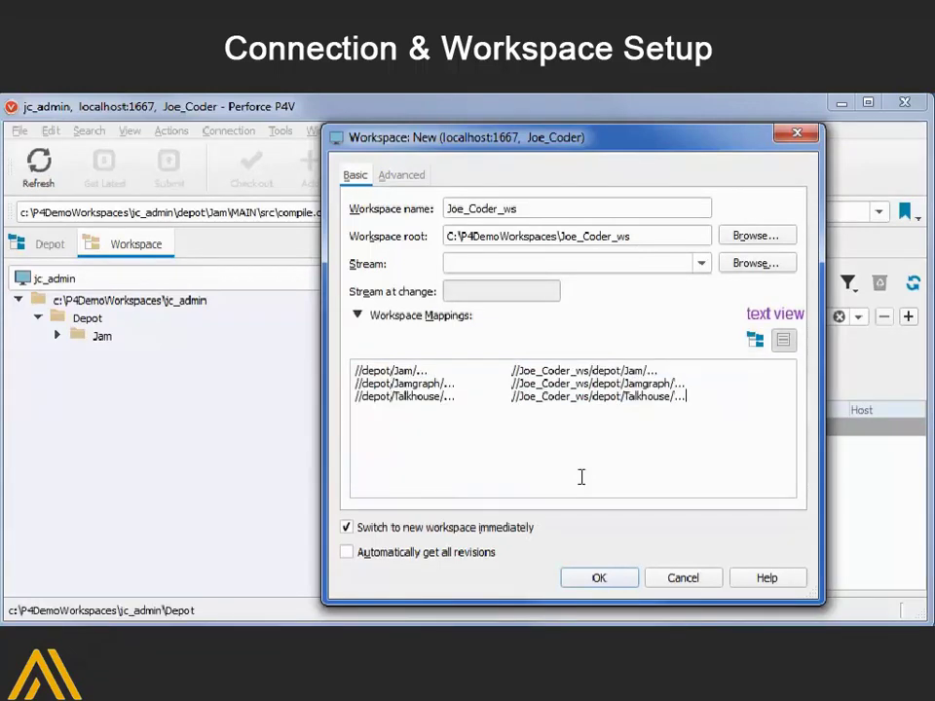
click(581, 476)
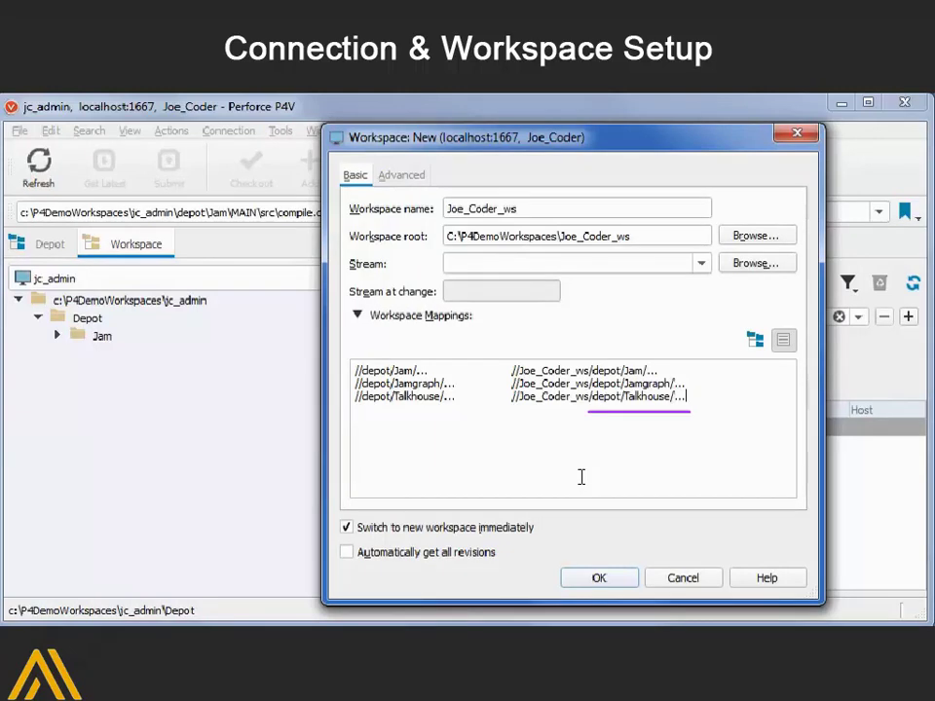
Create the workspace with all revisions retrieved automatically, and expand the depot folder in its workspace tree
click(349, 553)
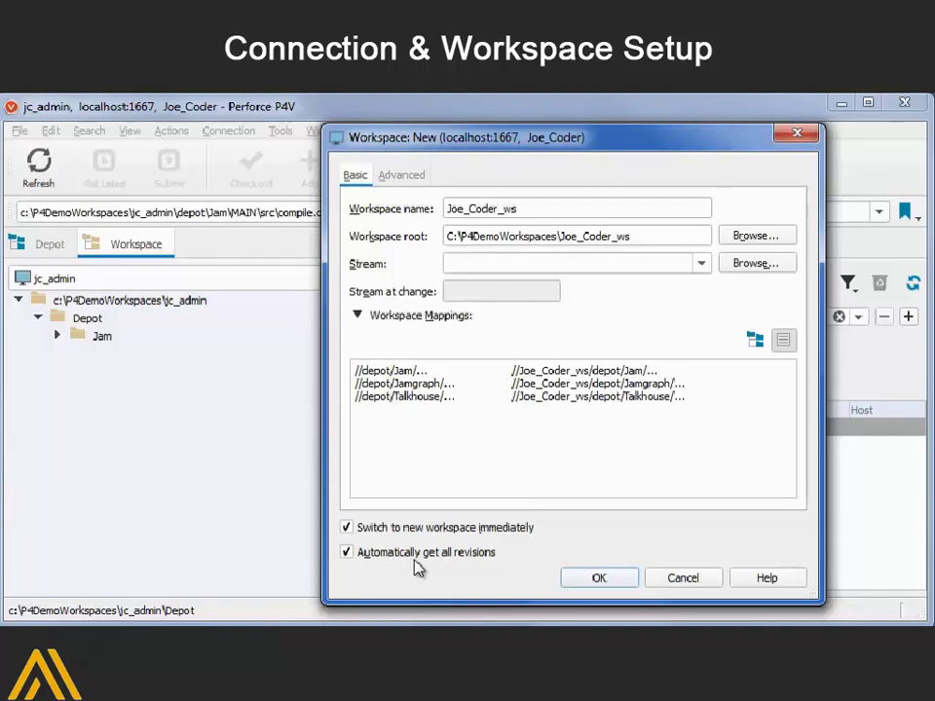
click(599, 578)
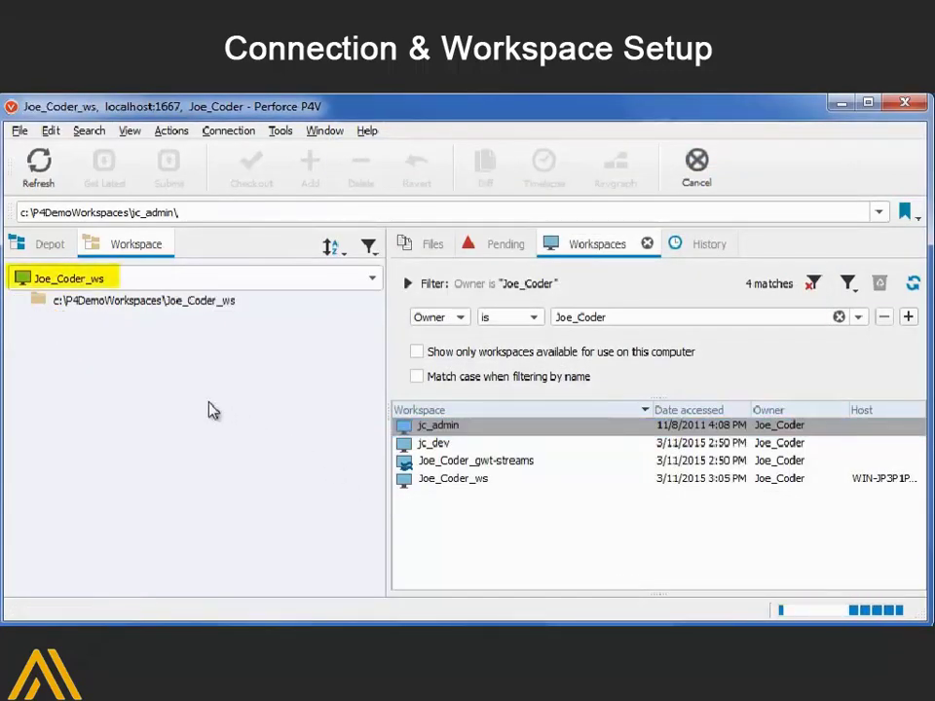
click(36, 320)
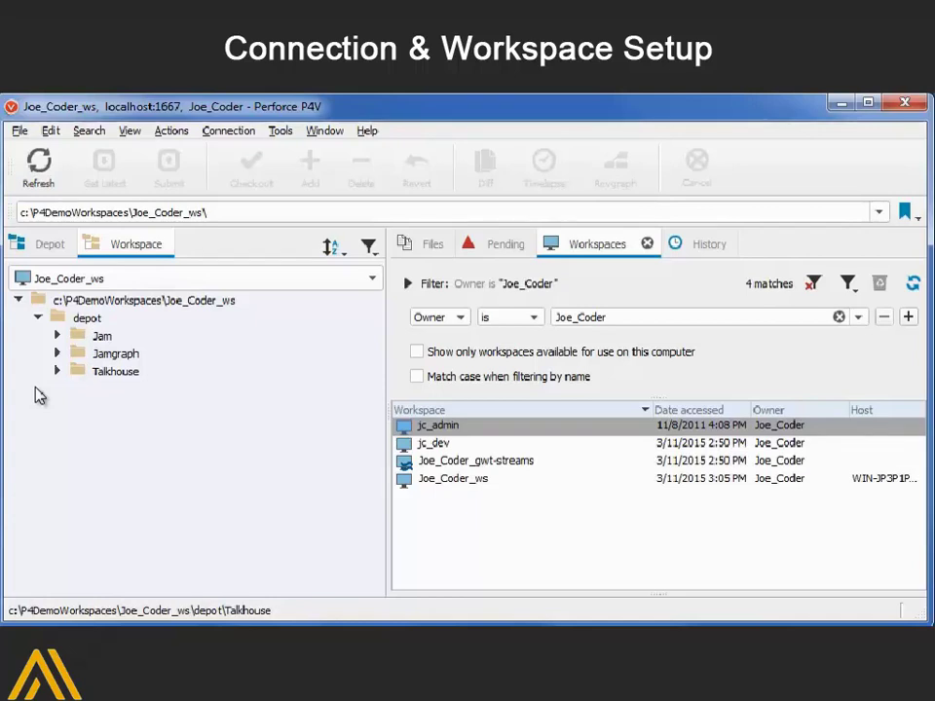
Map the depot's Misc folder into the workspace view and get the latest revisions of the added files
click(63, 253)
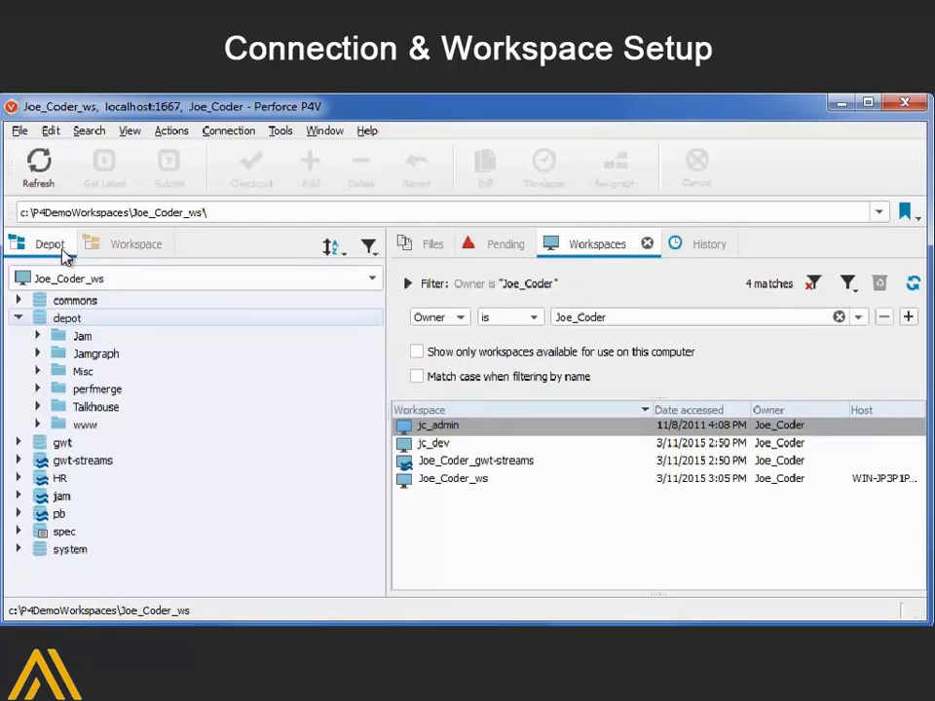
click(100, 374)
right_click(100, 374)
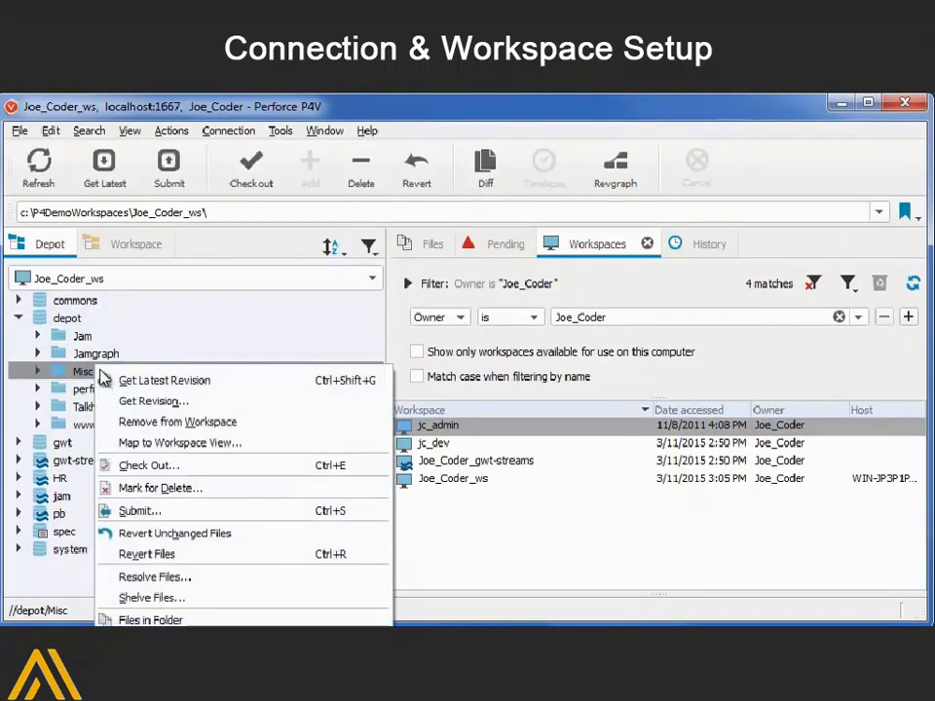
click(250, 443)
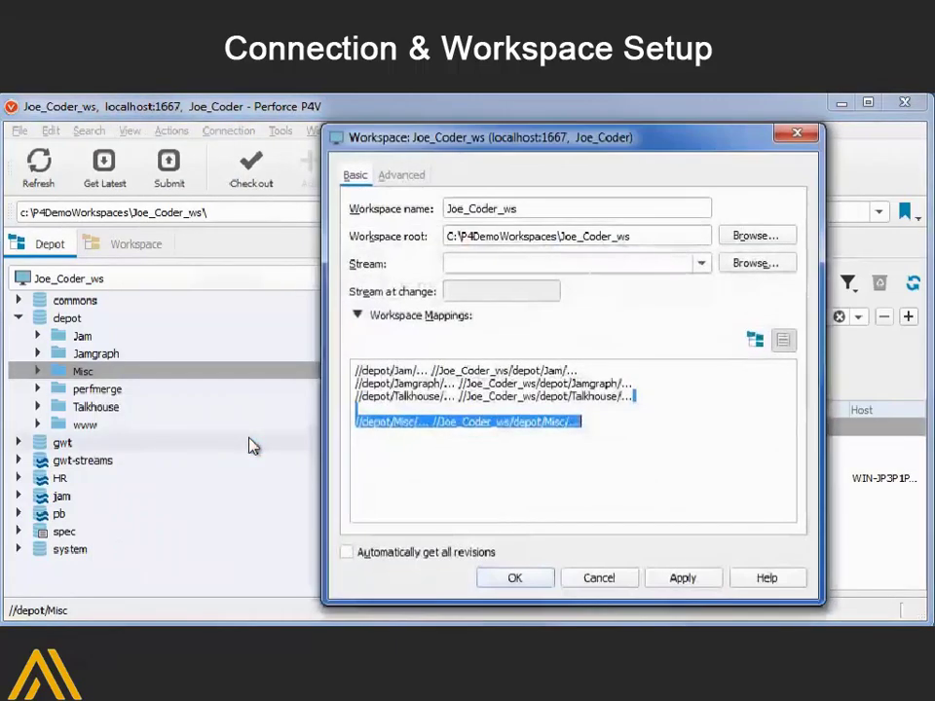
click(606, 428)
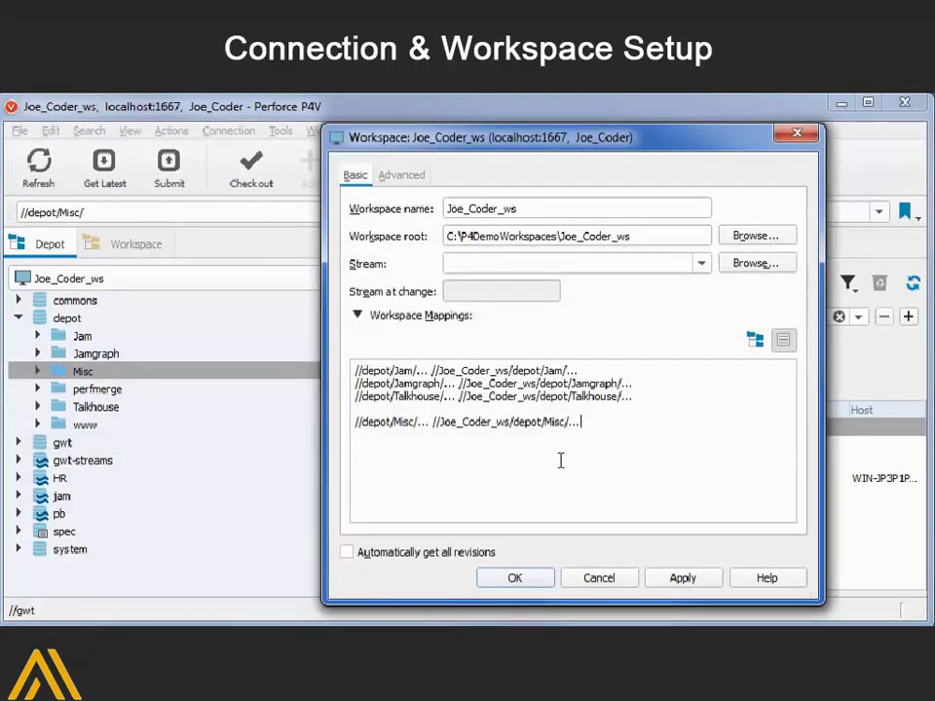
click(349, 553)
click(497, 576)
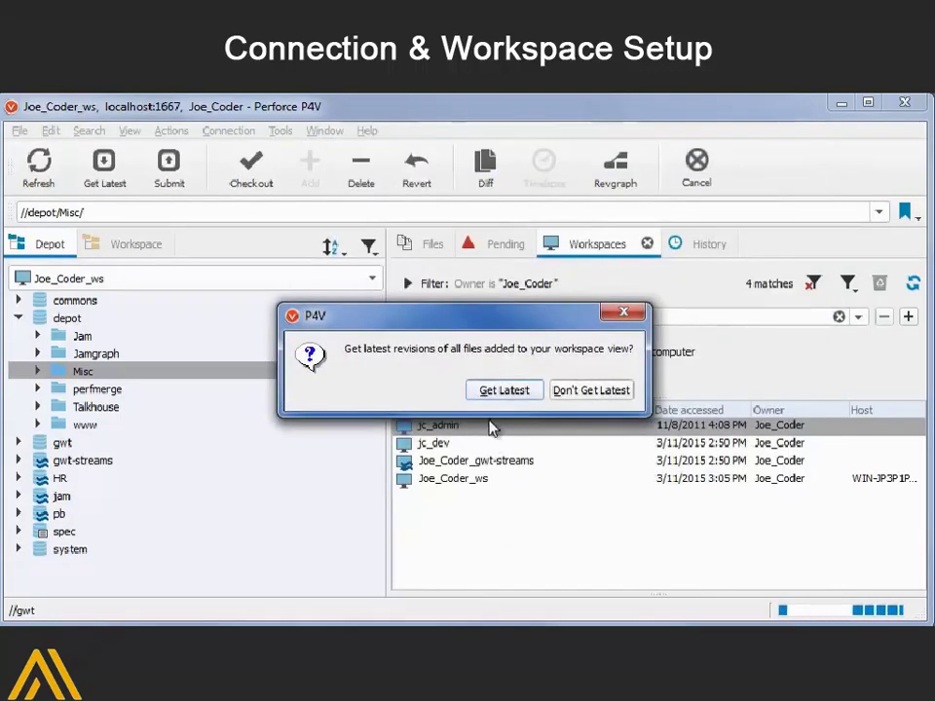
click(486, 390)
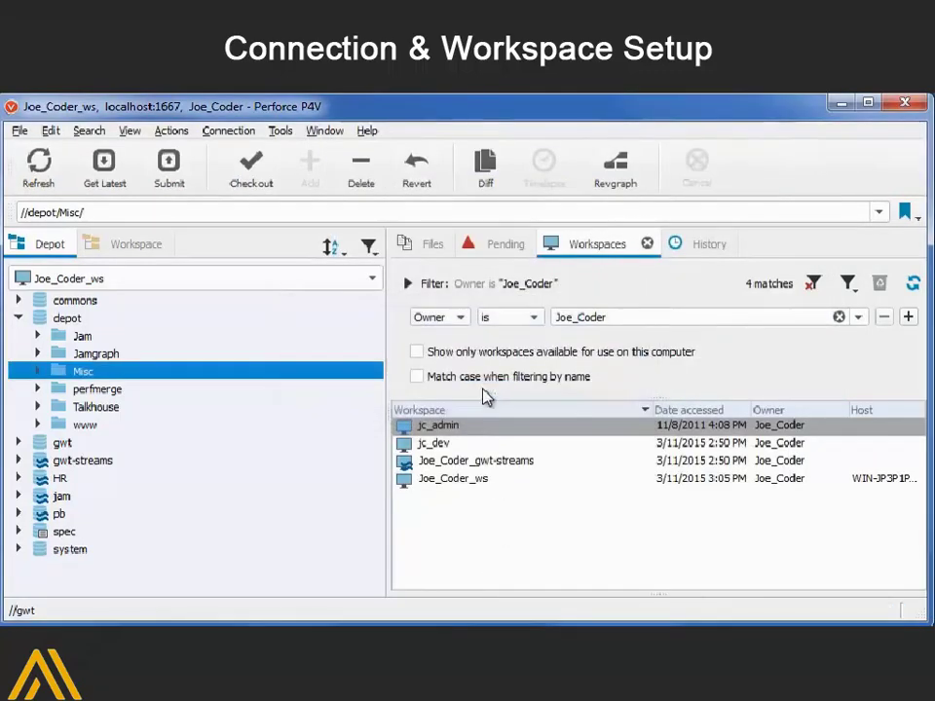
Remove the Talkhouse mapping from the current workspace and update the workspace files to match the changed view
click(156, 248)
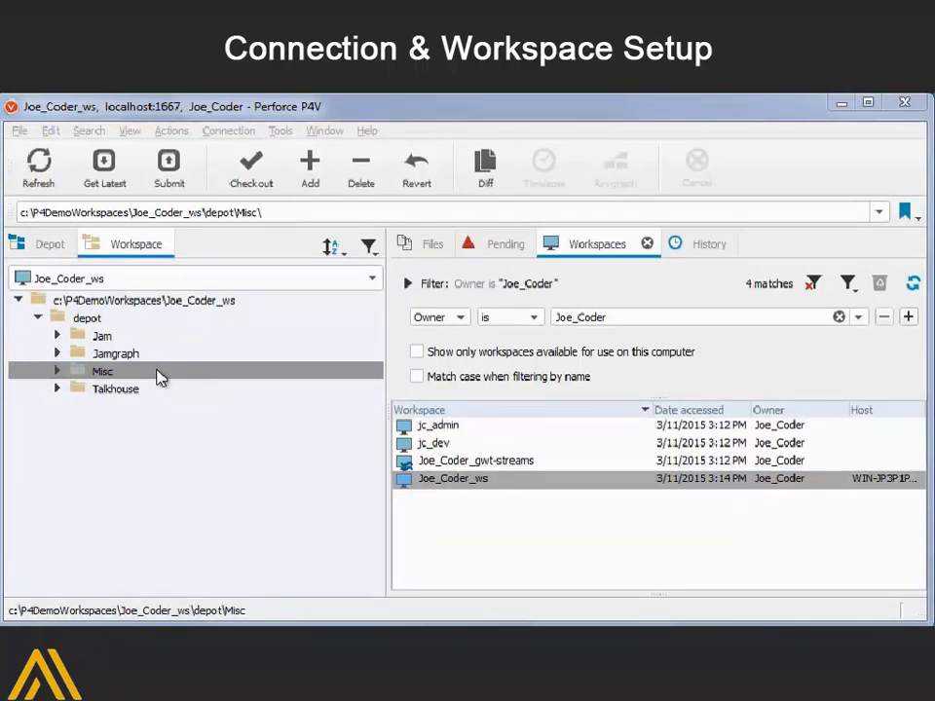
click(160, 389)
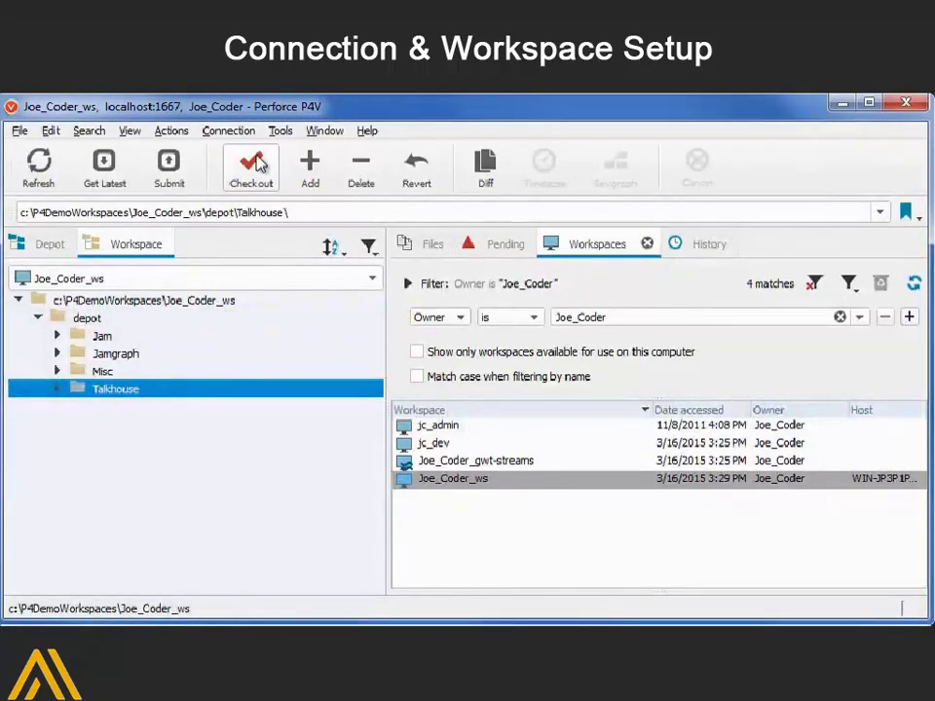
click(252, 136)
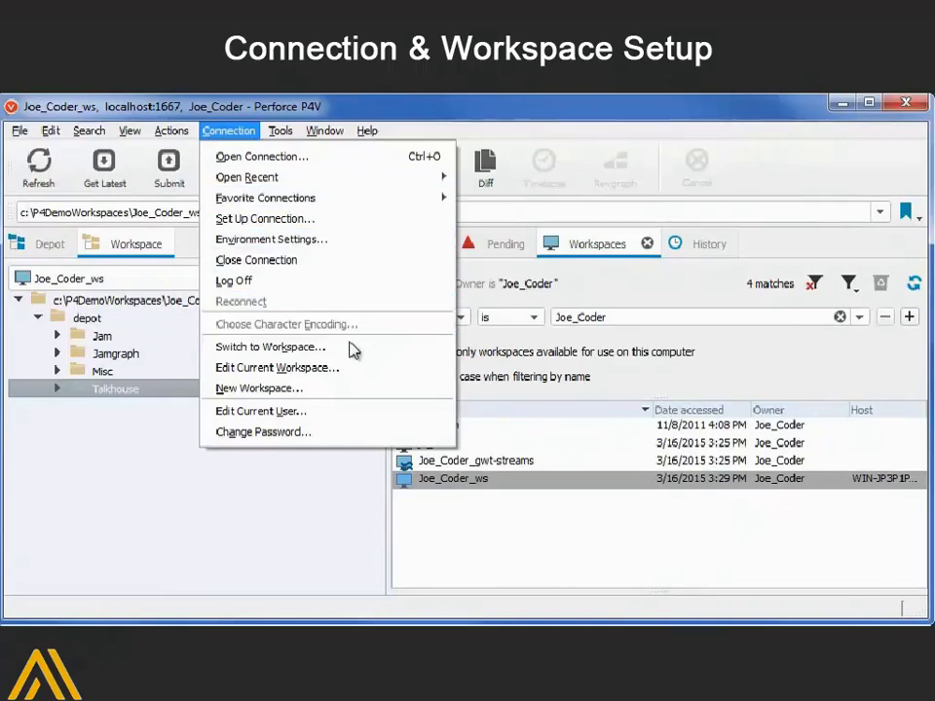
click(358, 376)
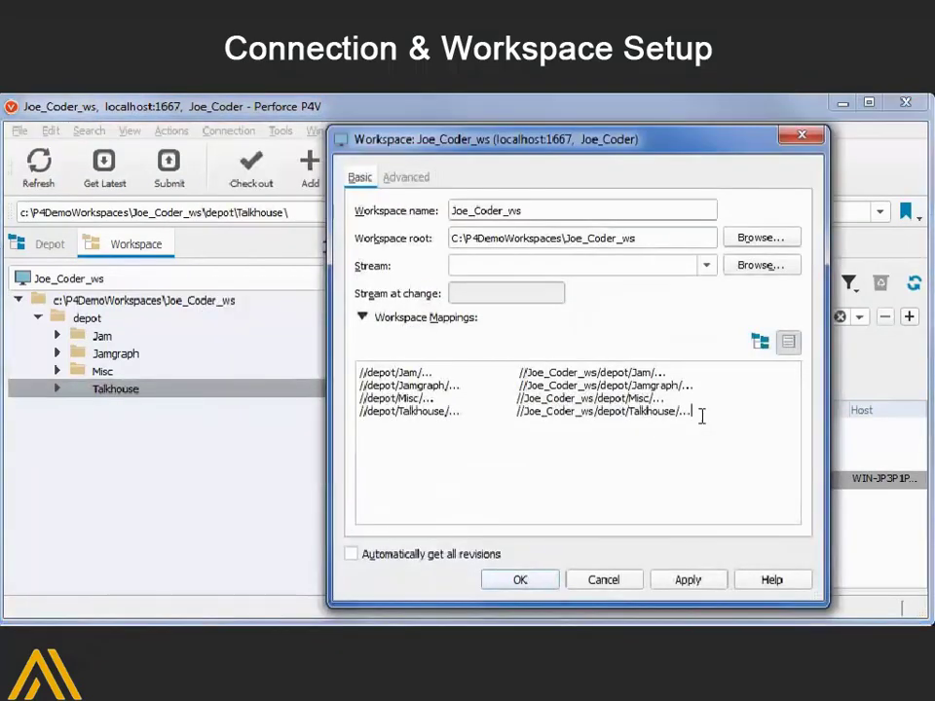
drag(701, 415, 349, 413)
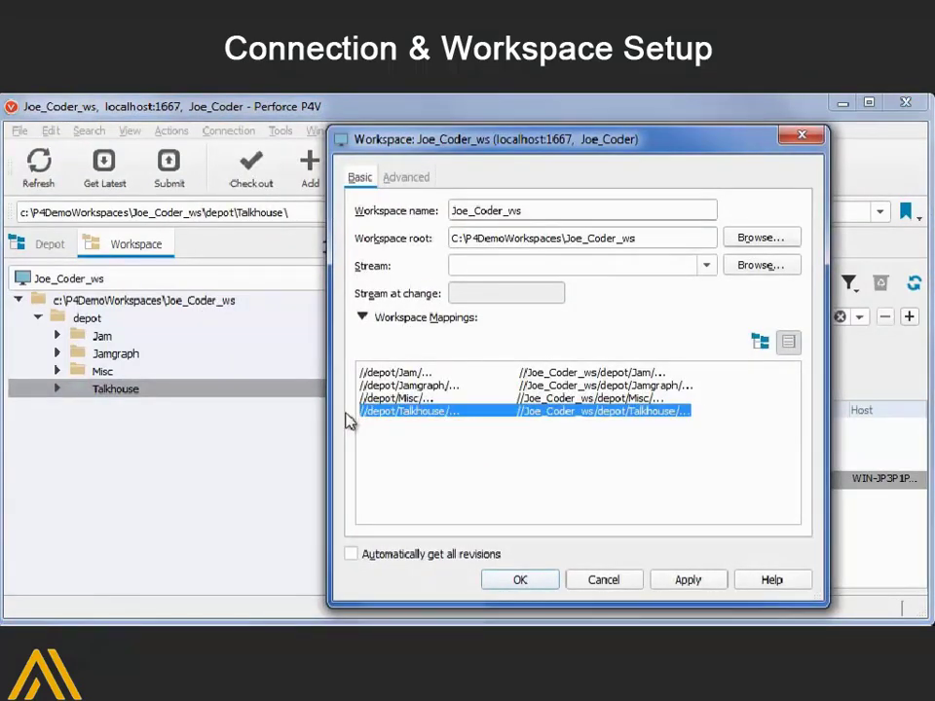
key(Delete)
click(518, 581)
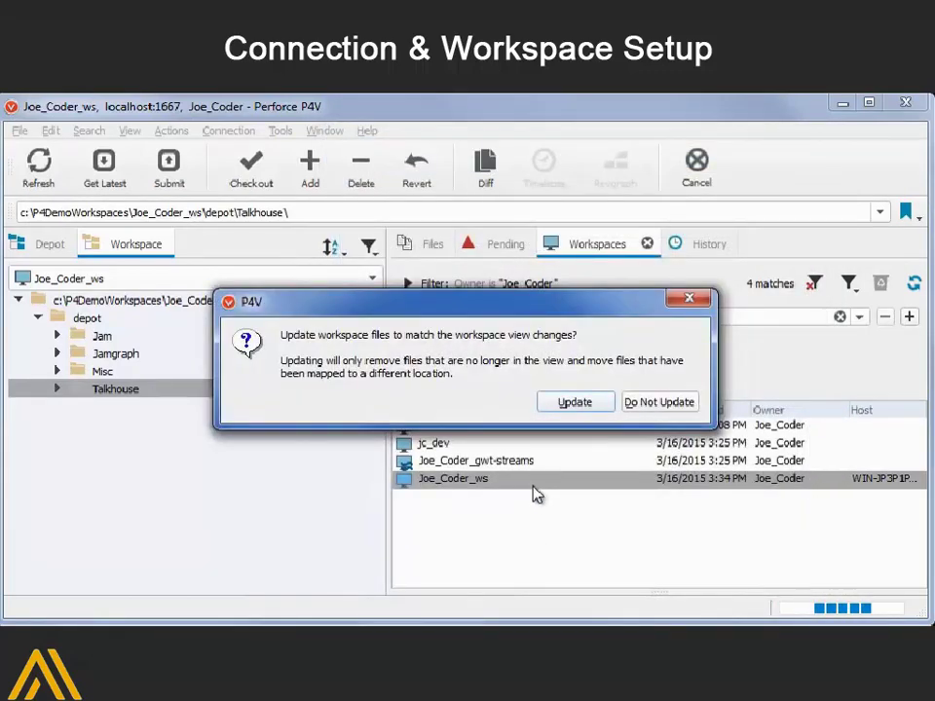
click(601, 405)
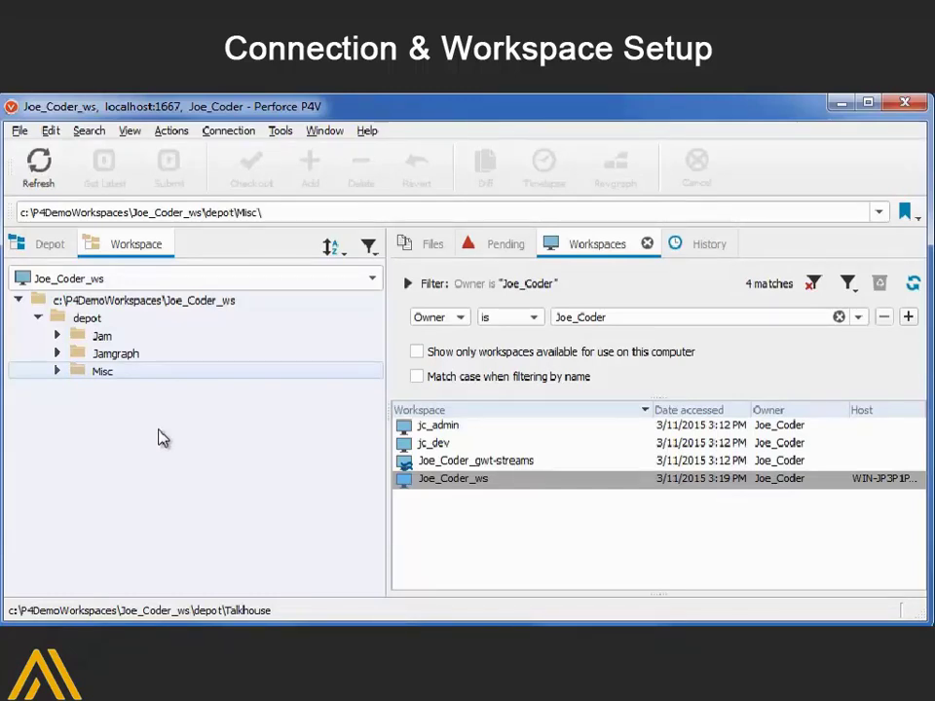
Show the depot tree and go through the listed workspaces from the new one up to jc_admin
click(56, 252)
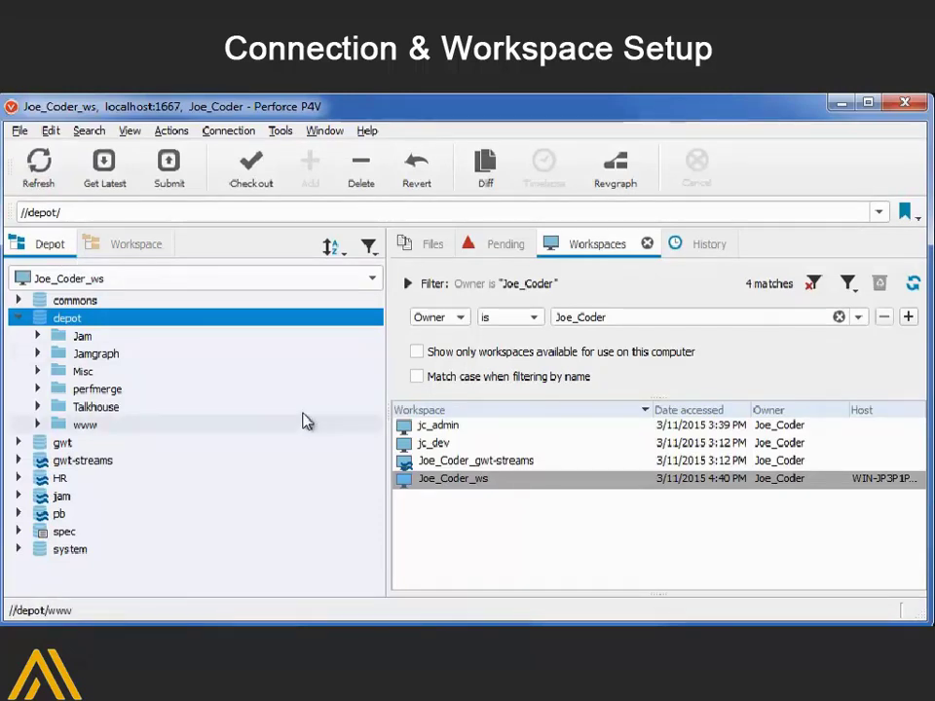
click(510, 482)
click(536, 463)
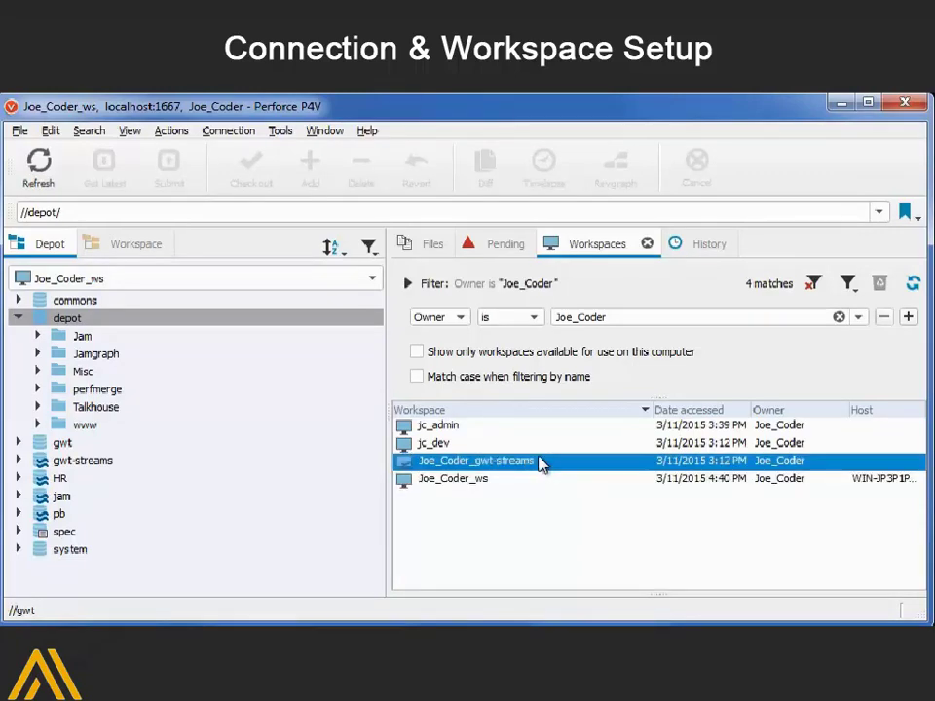
click(543, 444)
click(543, 429)
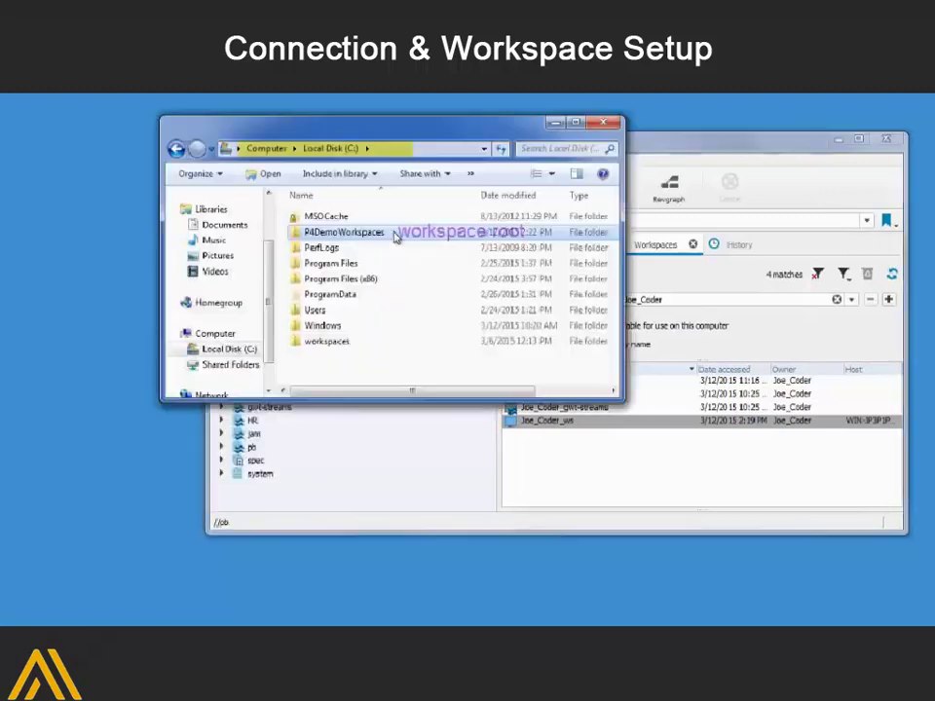
Create a desktop shortcut to the current workspace's root folder in P4DemoWorkspaces, and open its depot folder from that shortcut
double_click(396, 236)
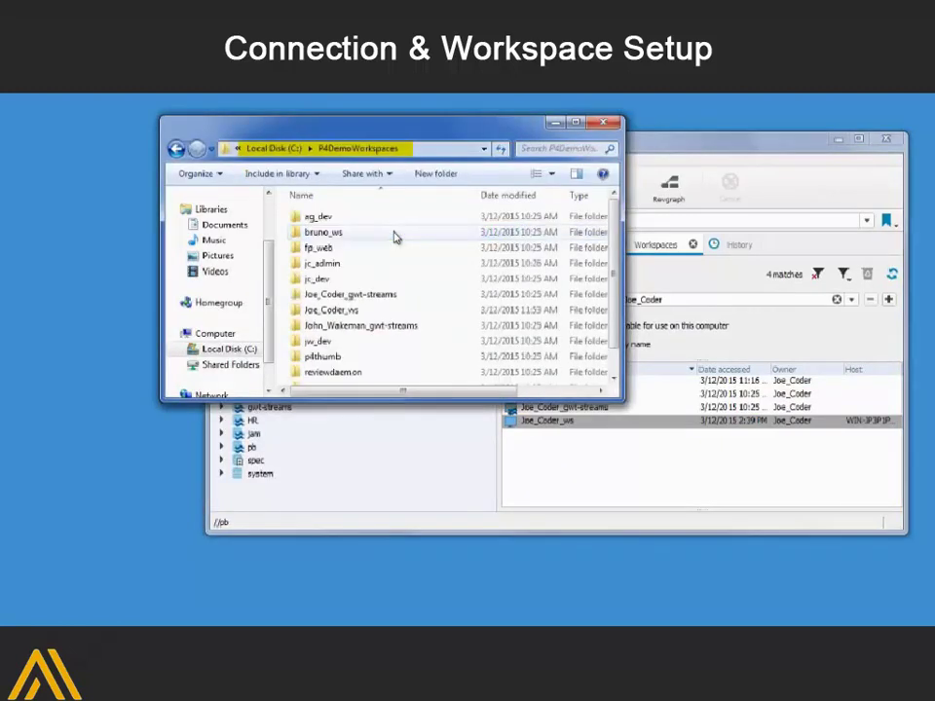
right_click(390, 311)
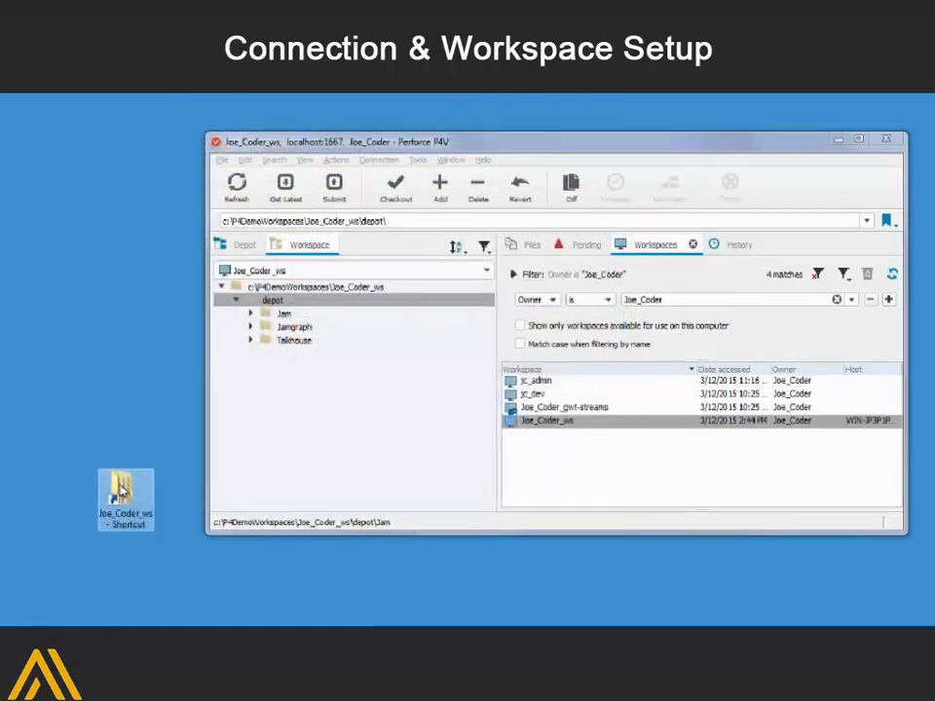
double_click(120, 490)
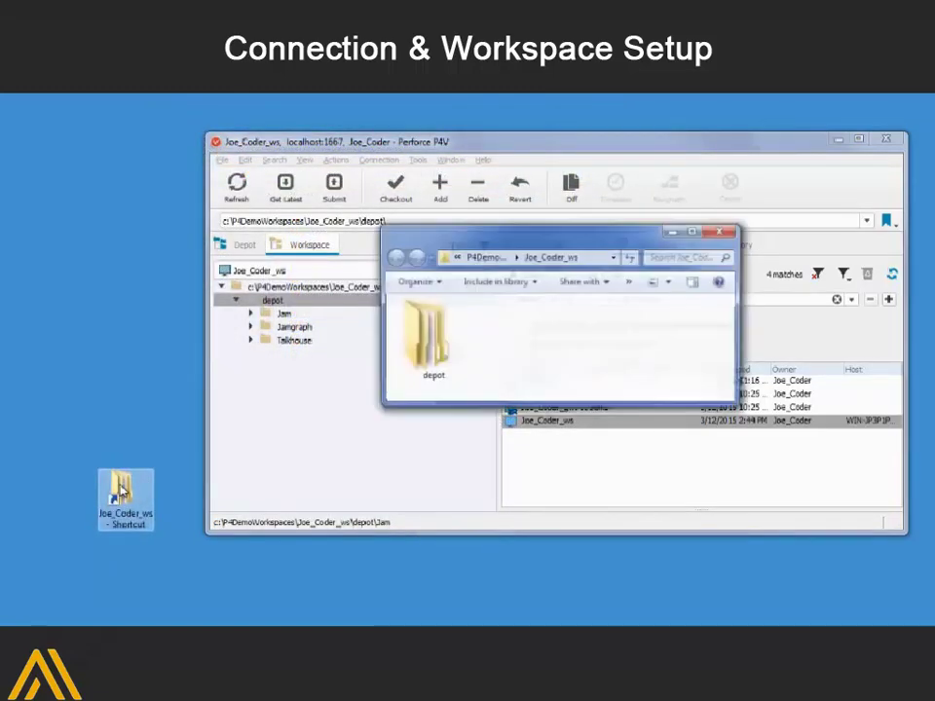
double_click(418, 347)
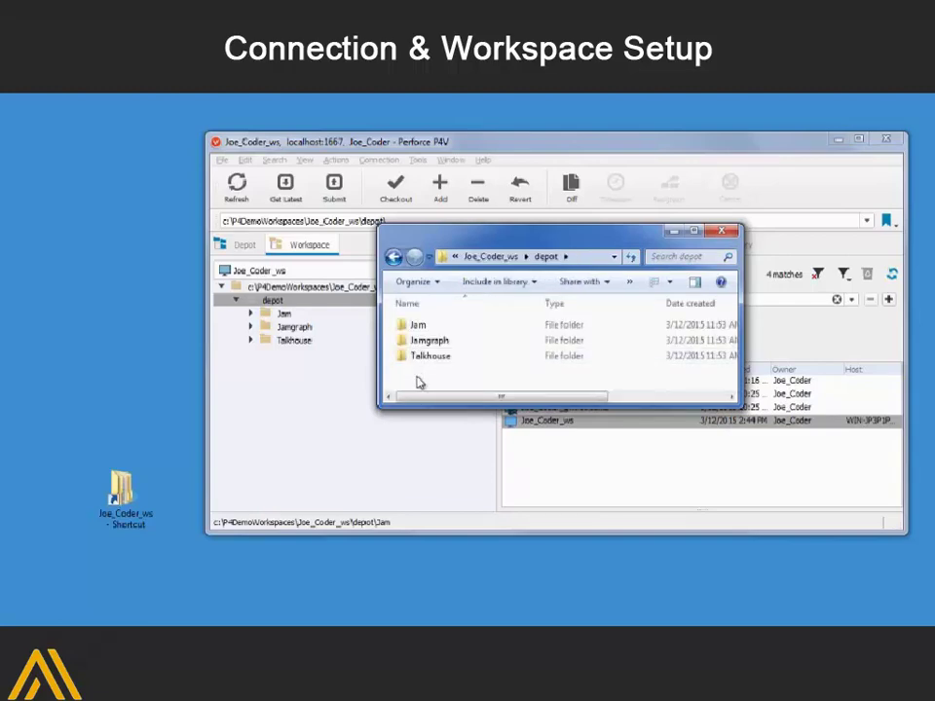
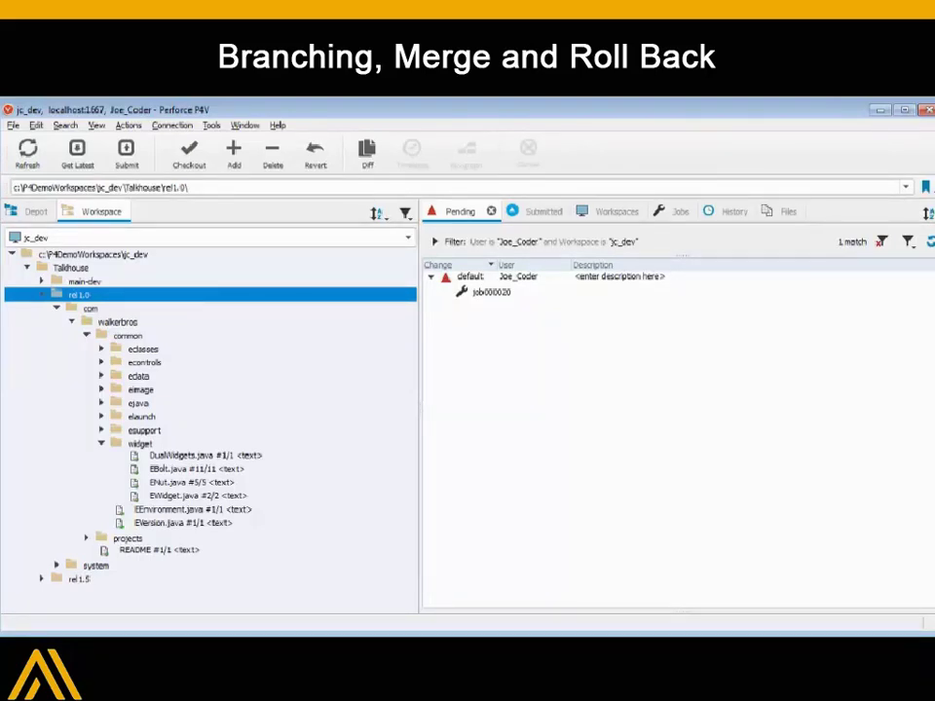
Examine the revision graph of ENut.java in the rel1.0 widget folder and close it
right_click(238, 484)
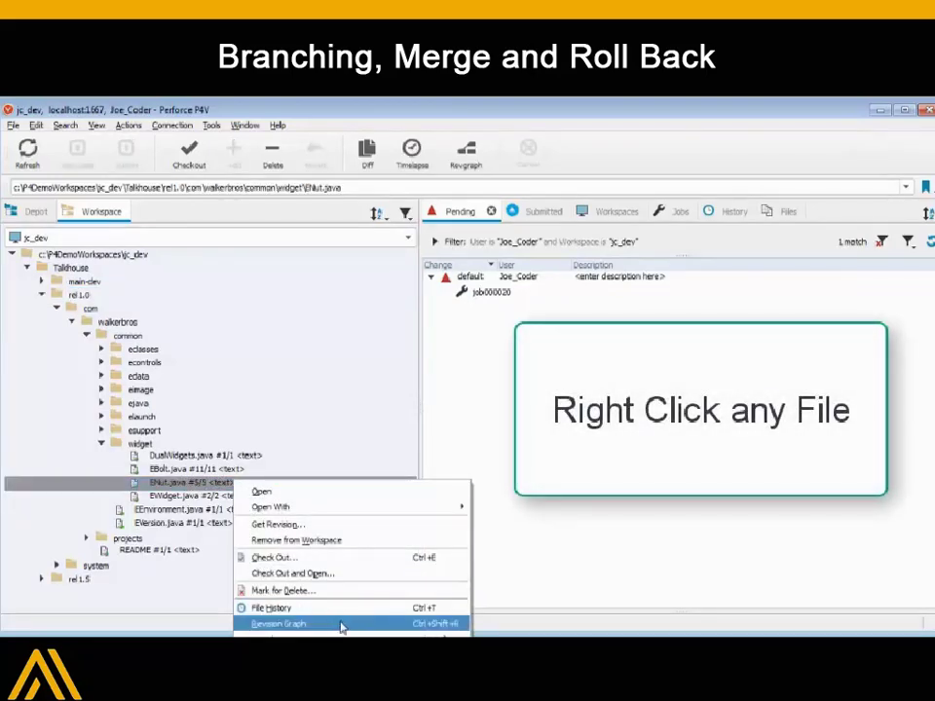
click(343, 625)
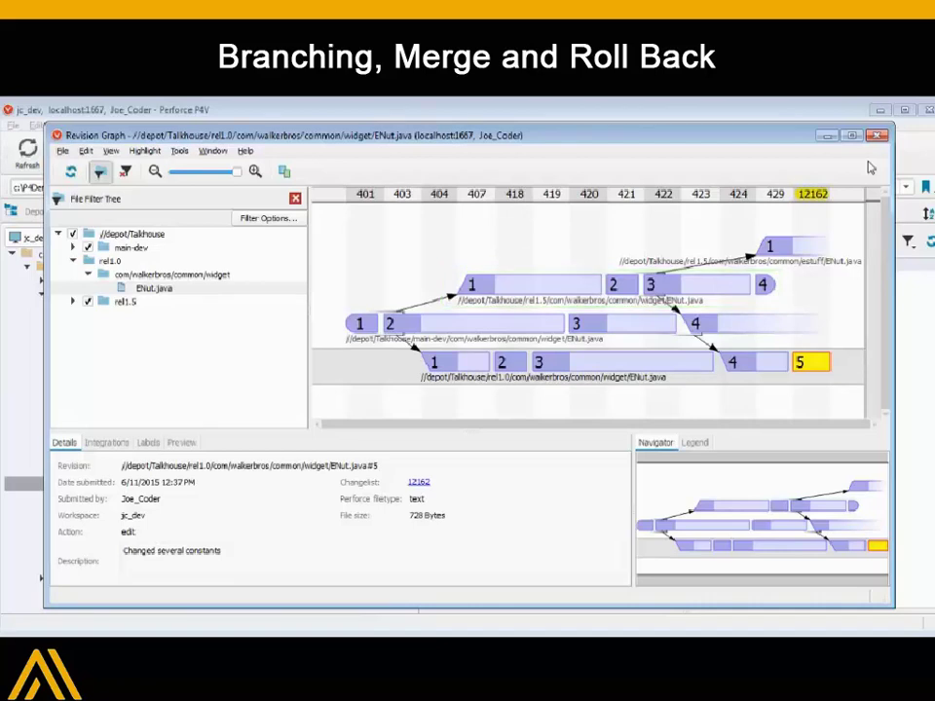
click(878, 135)
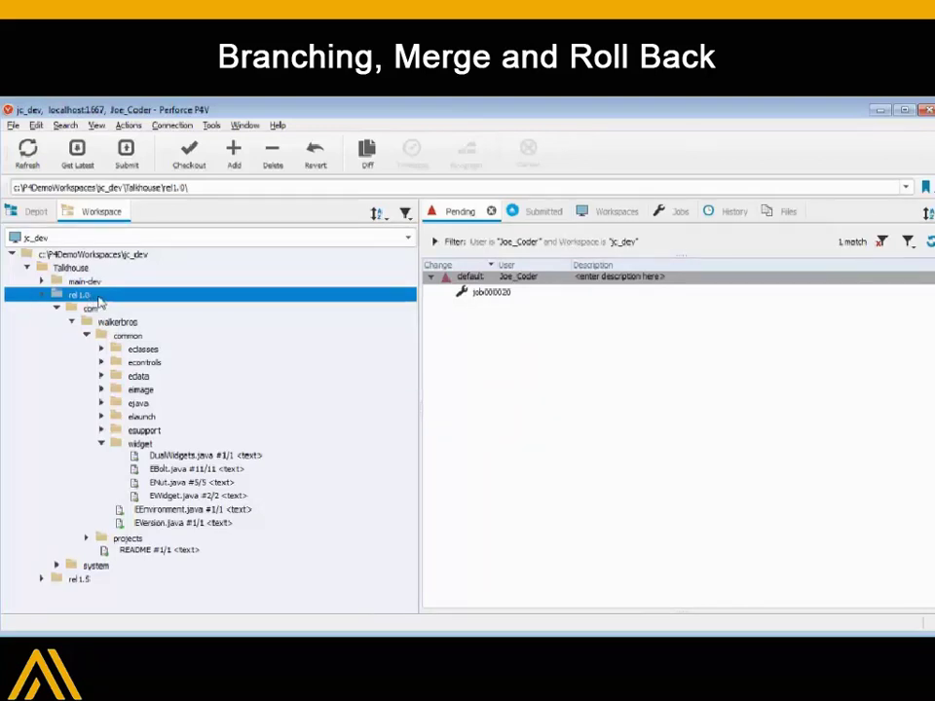
Start a Merge/Integrate with the Talkhouse rel1.0 folder as the source
right_click(93, 295)
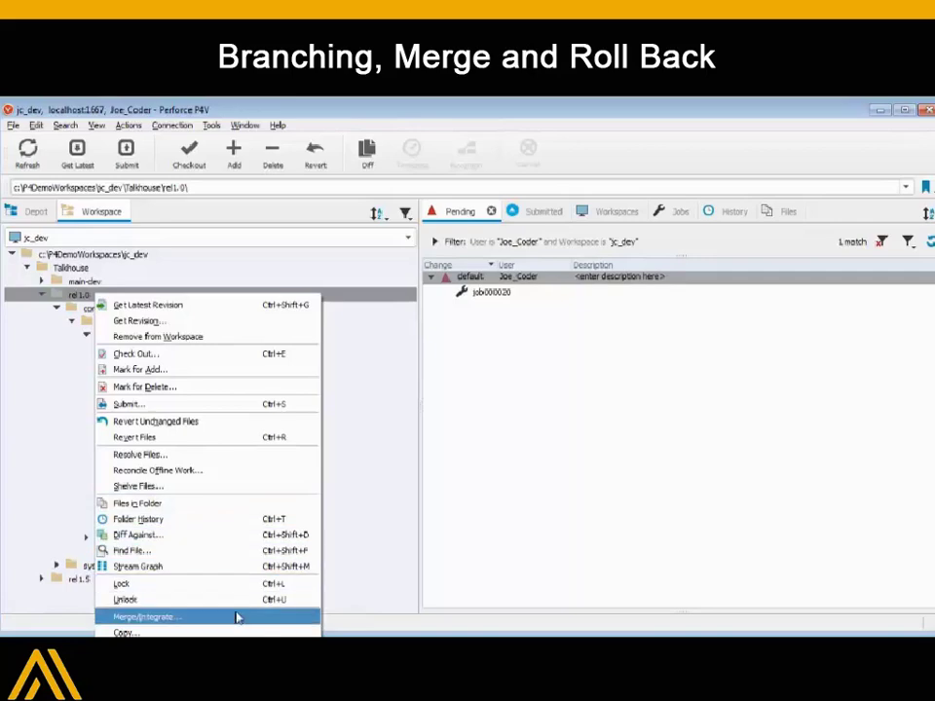
click(236, 617)
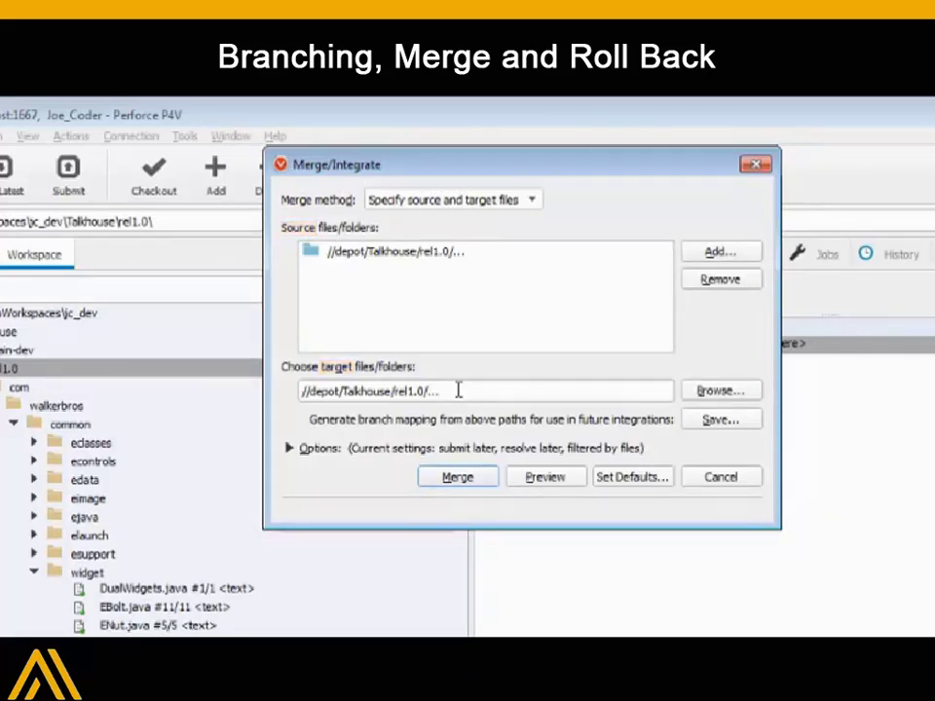
Try the branch mapping merge method with JamgraphREL1.0-to-MAIN, and return the method to specifying source and target files
click(531, 201)
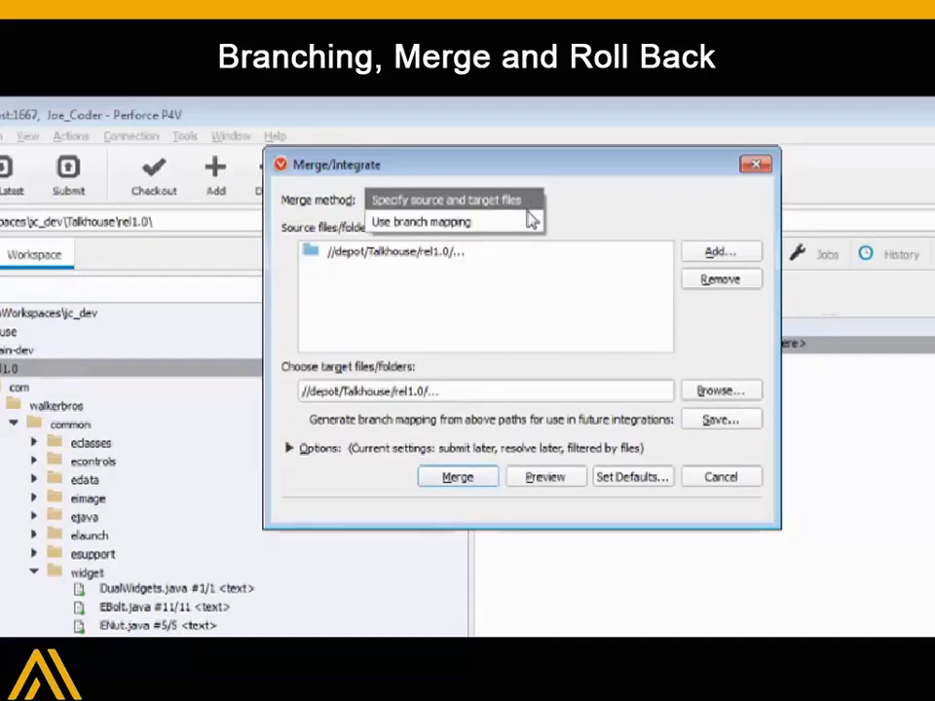
click(476, 222)
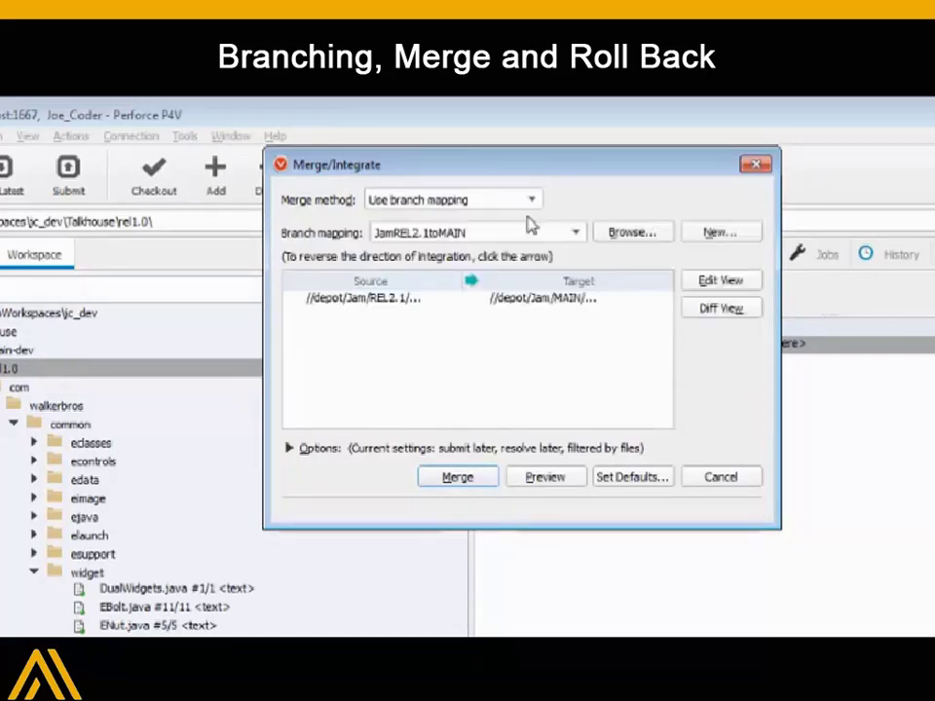
click(574, 236)
click(574, 256)
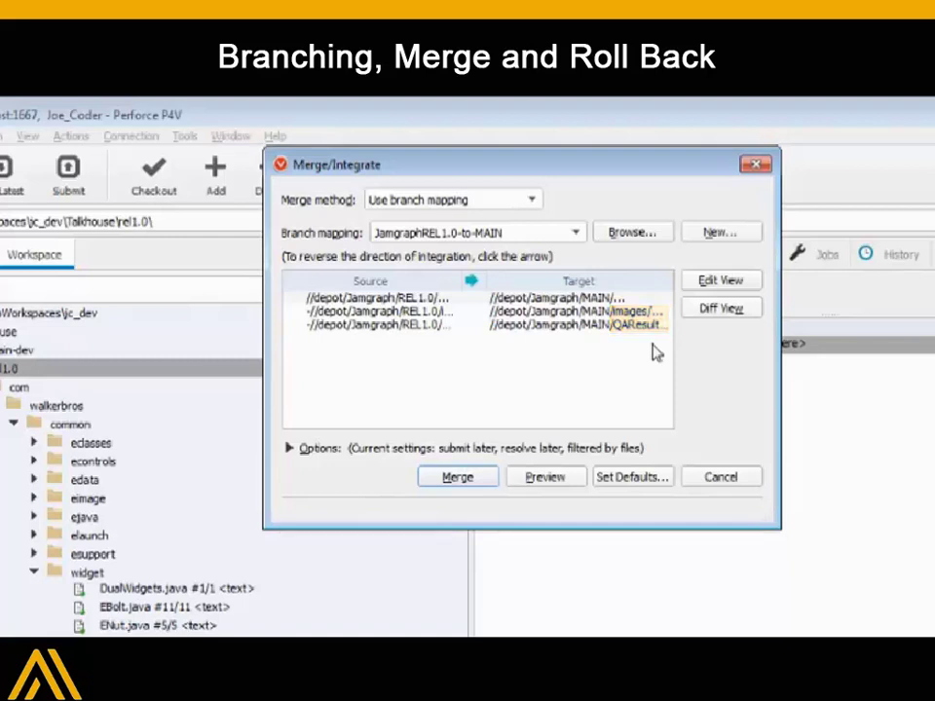
click(535, 202)
click(536, 180)
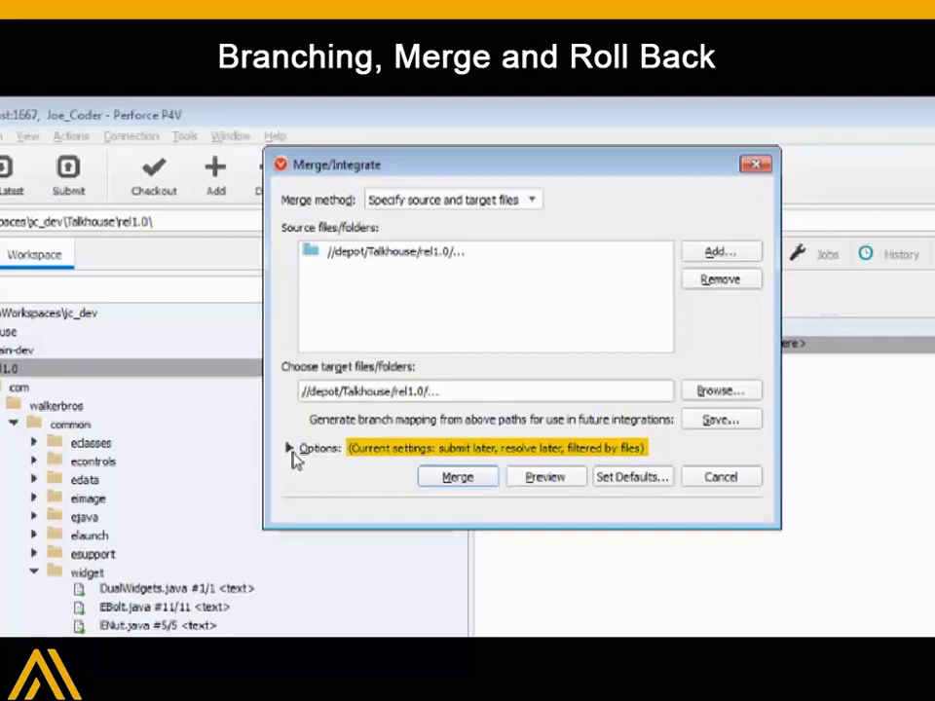
Expand the merge options and have files resolved automatically after merging, using the safe automatic resolve without merging
click(290, 449)
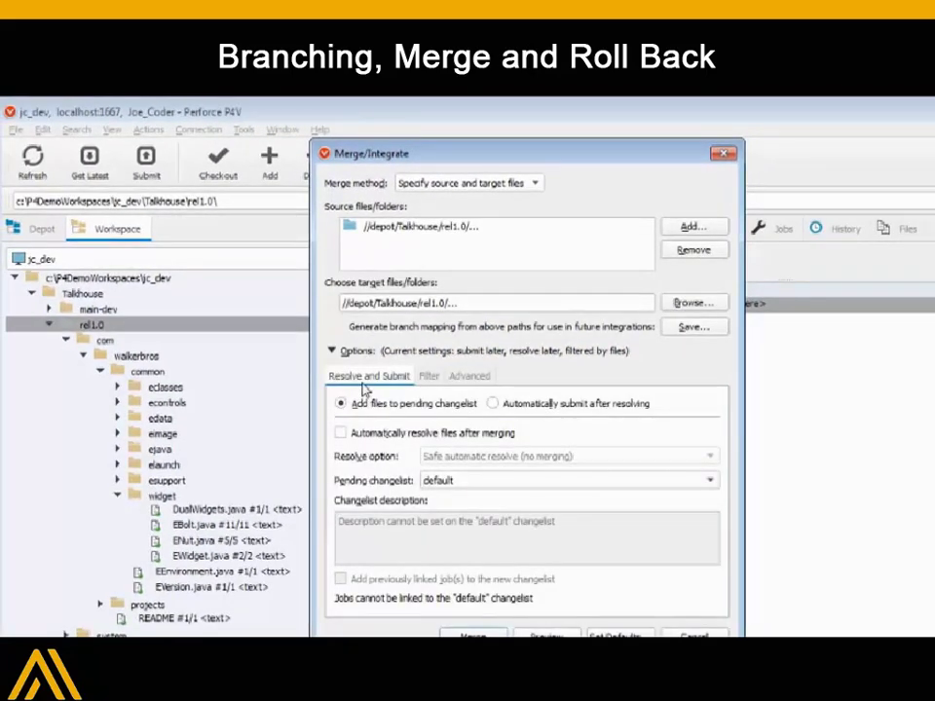
click(341, 432)
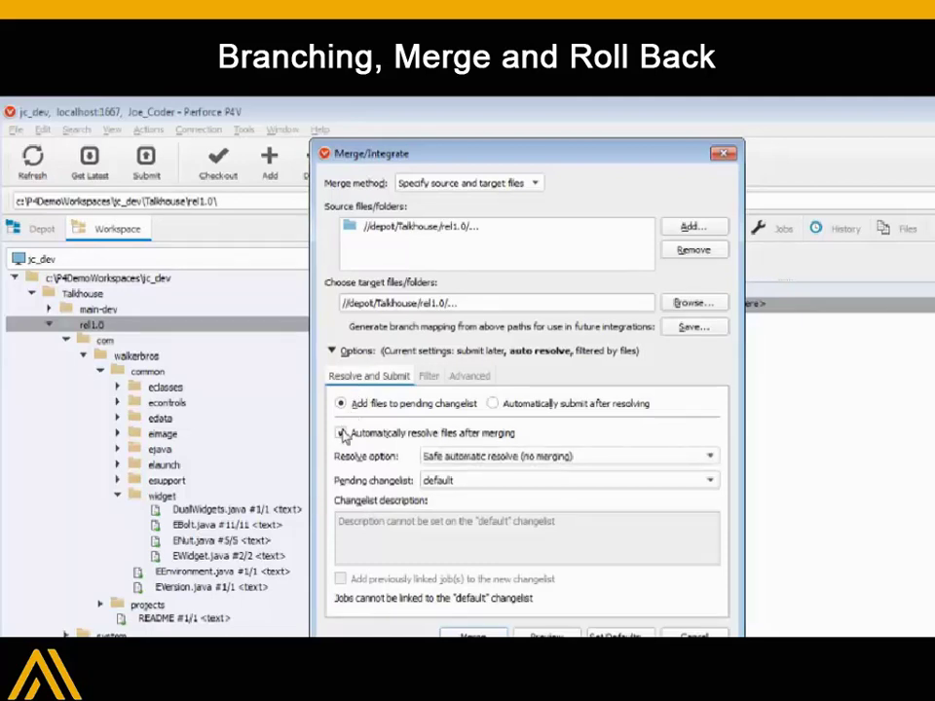
click(587, 460)
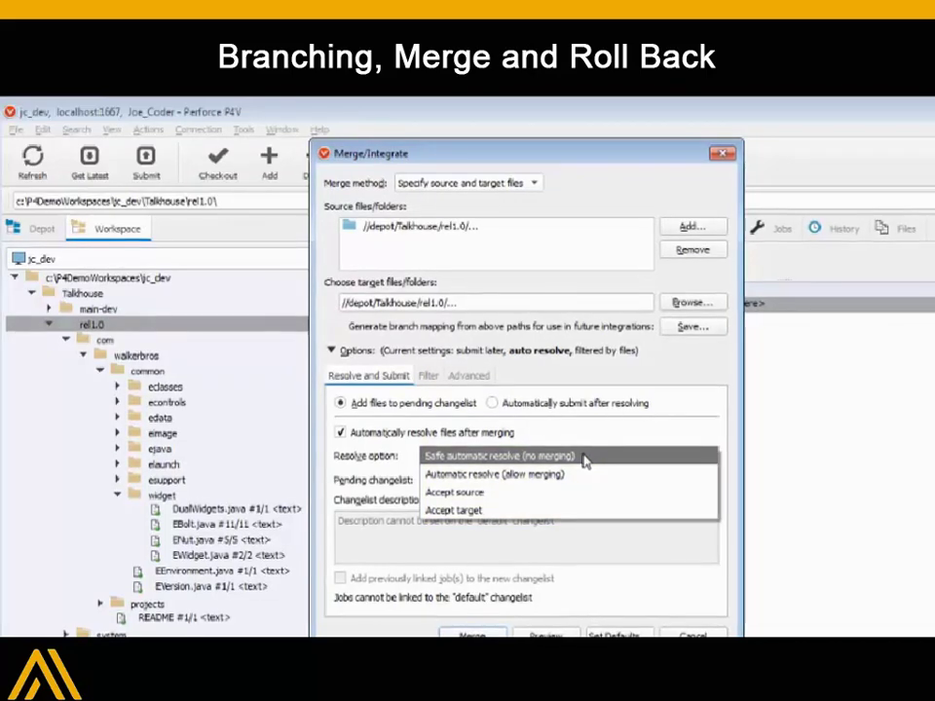
click(585, 457)
Set the merge's revision filter to a from/to range, with the starting point specified by changelist
click(425, 374)
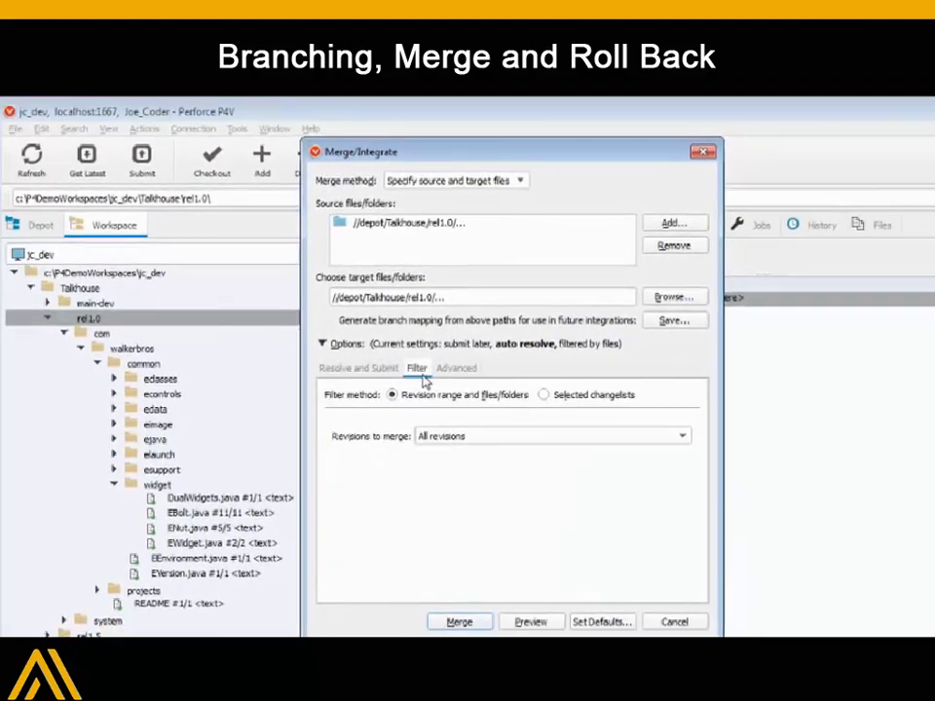
click(452, 424)
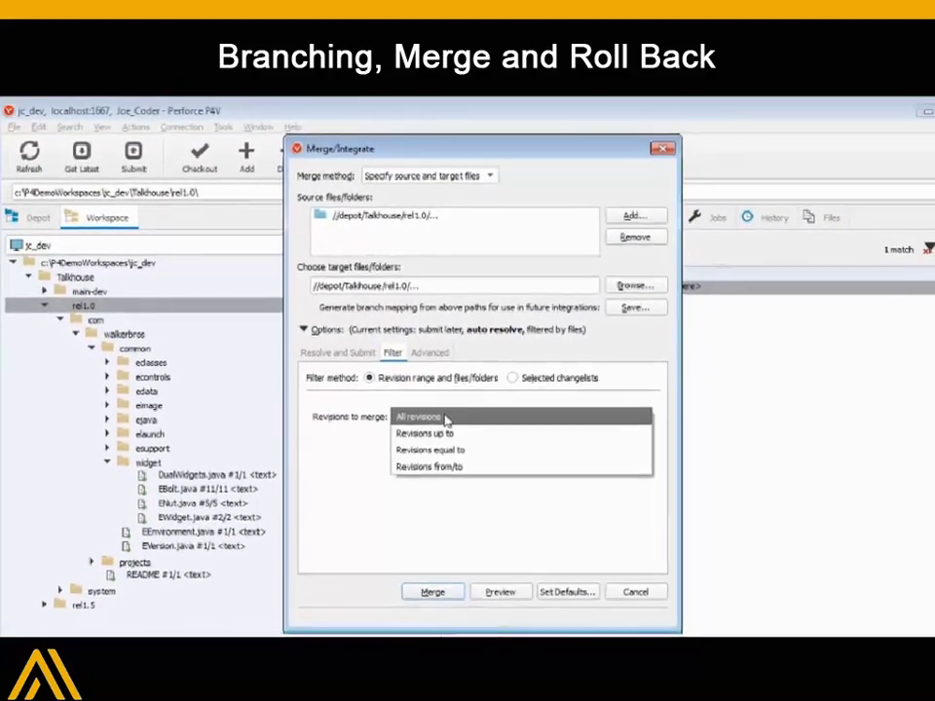
click(475, 471)
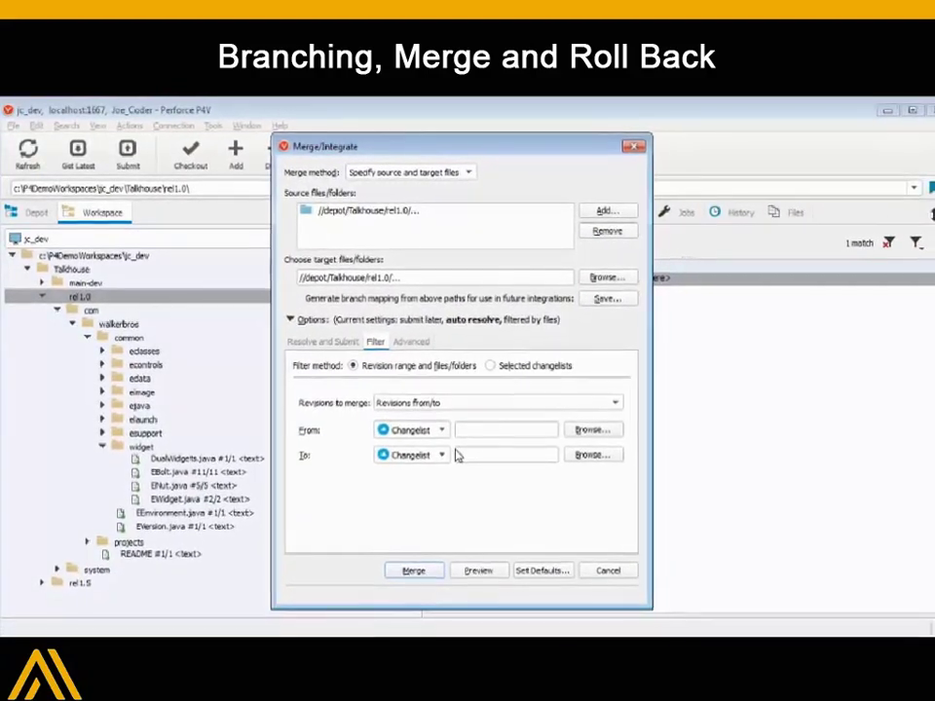
click(440, 431)
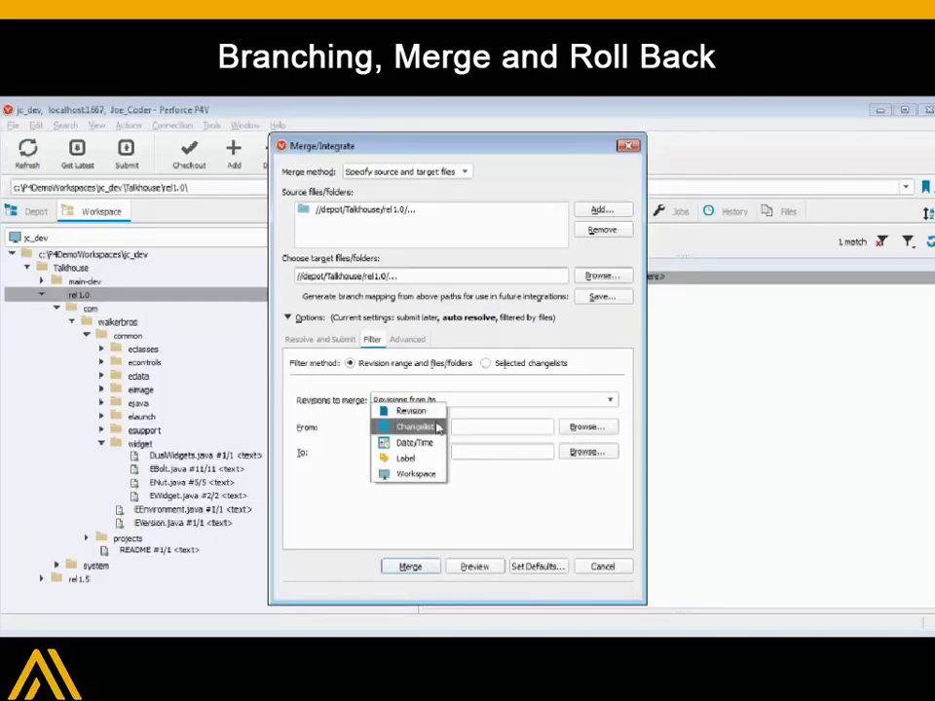
click(439, 426)
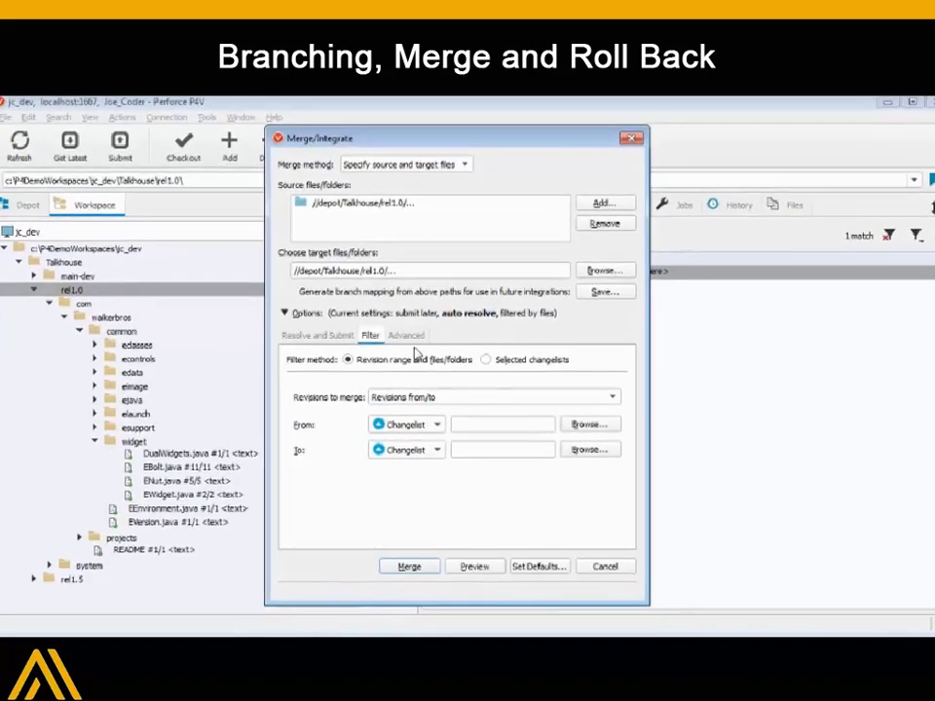
Enable the advanced option to disregard indirect integration history (-1), and open the merge defaults
click(407, 339)
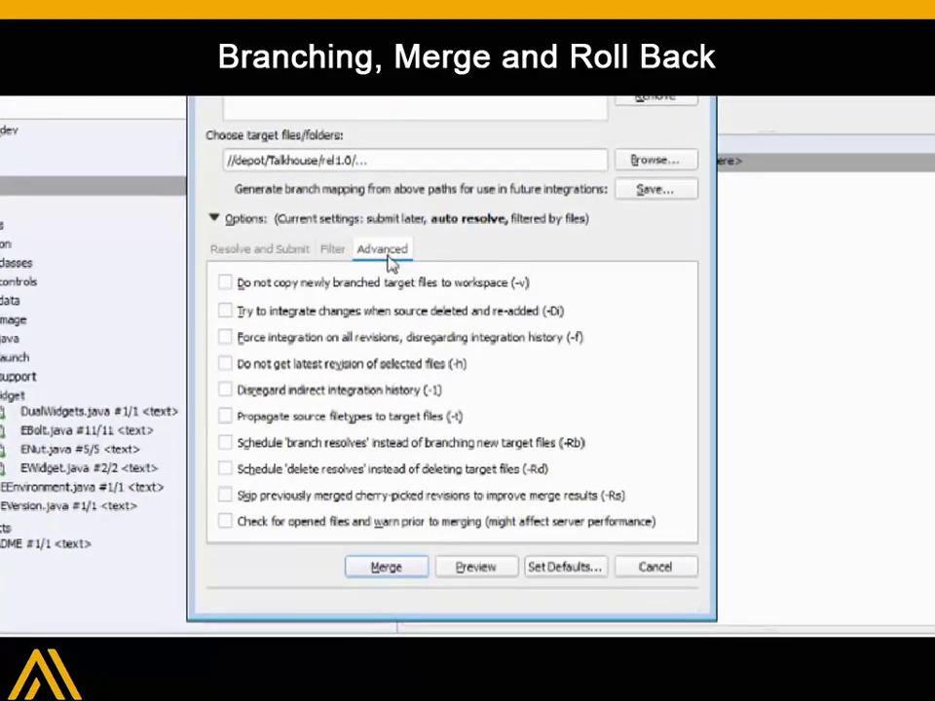
click(225, 390)
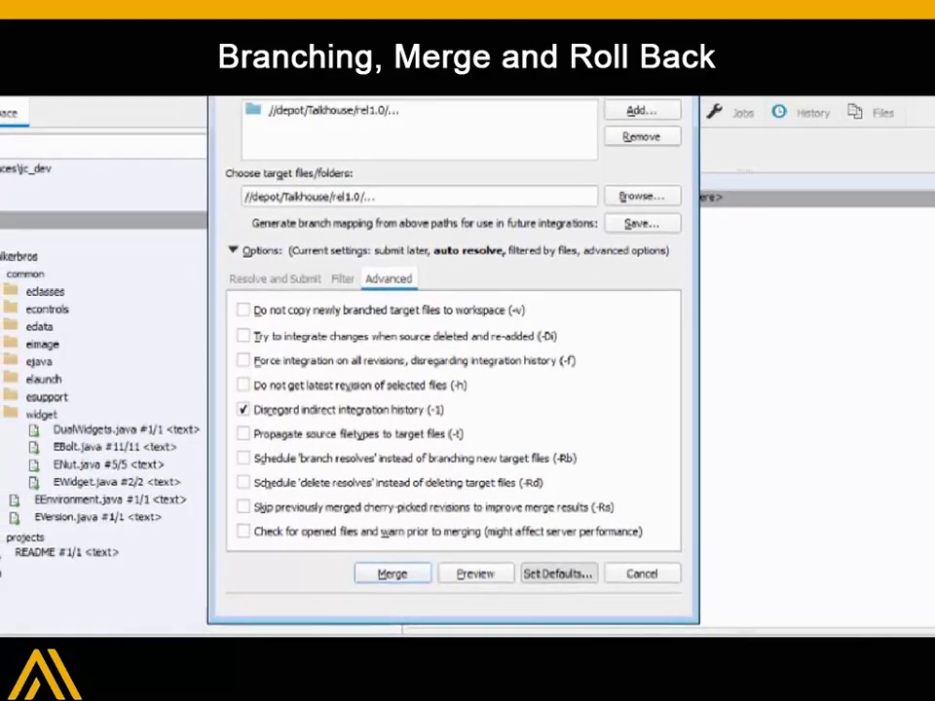
click(557, 574)
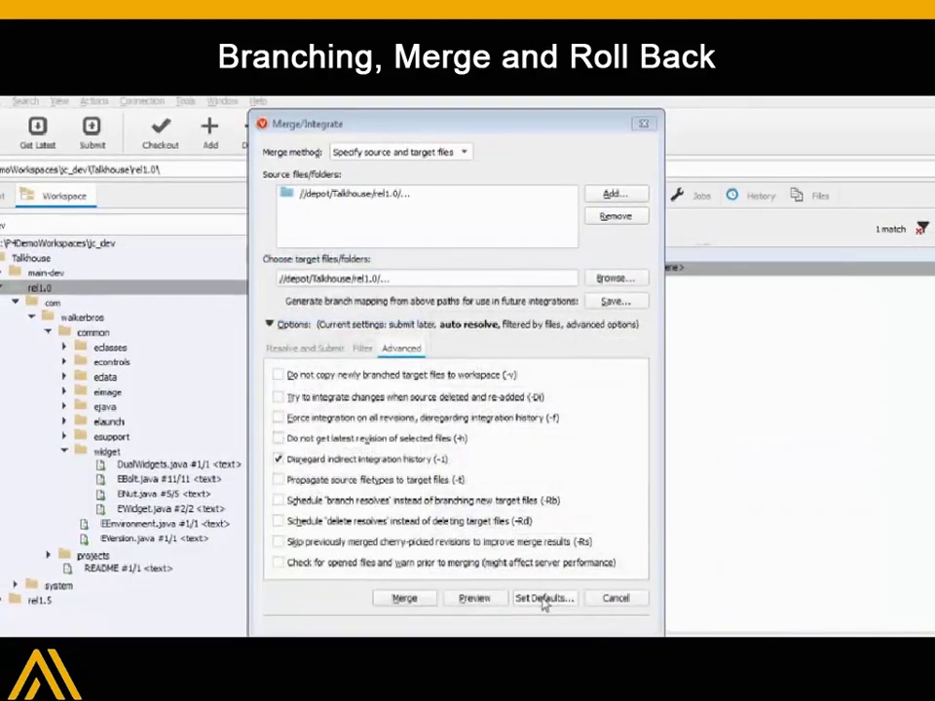
Choose the depot's Talkhouse main-dev folder as the merge target and run the merge from rel1.0
click(426, 199)
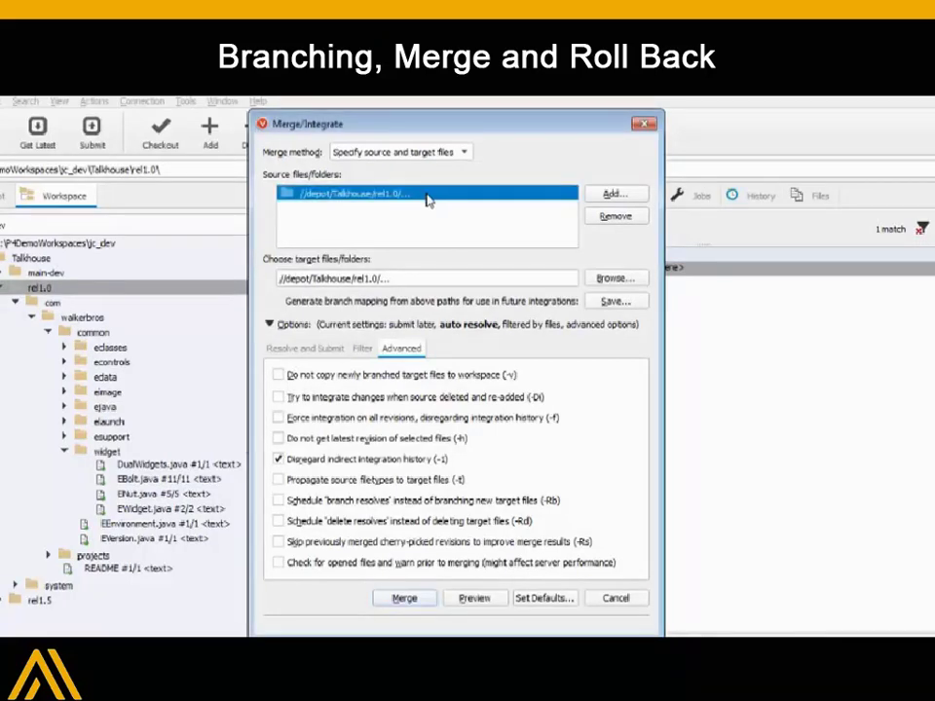
click(612, 279)
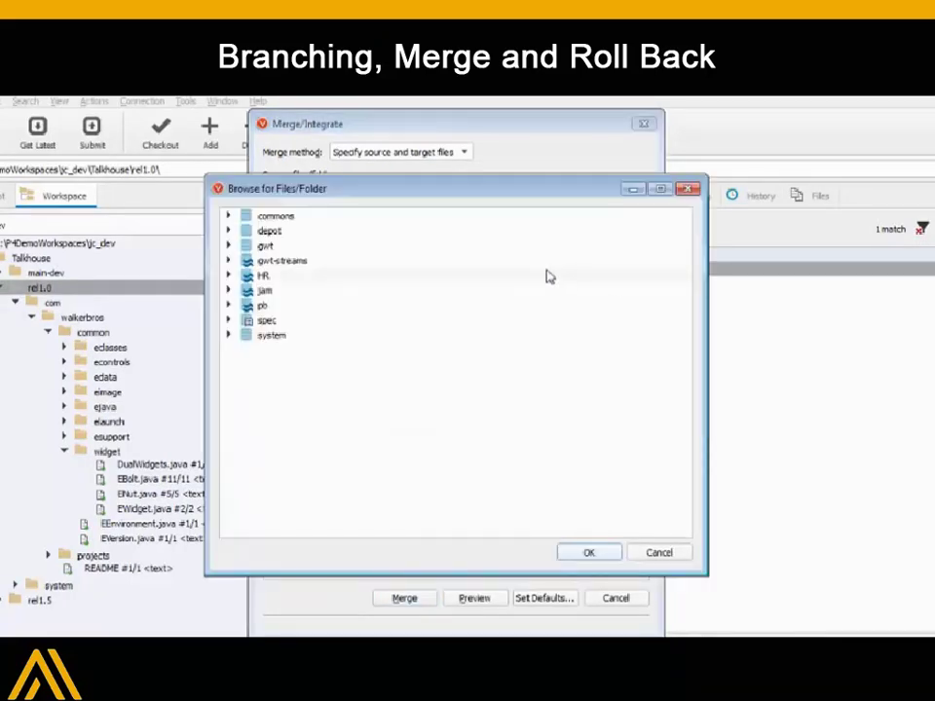
click(229, 231)
click(245, 305)
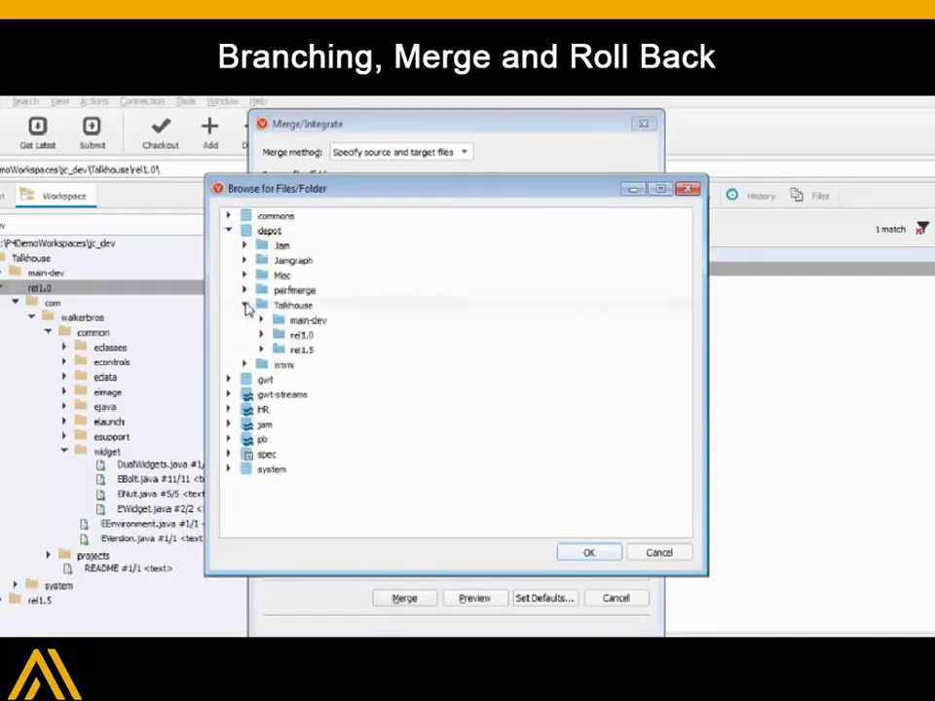
click(341, 324)
click(587, 551)
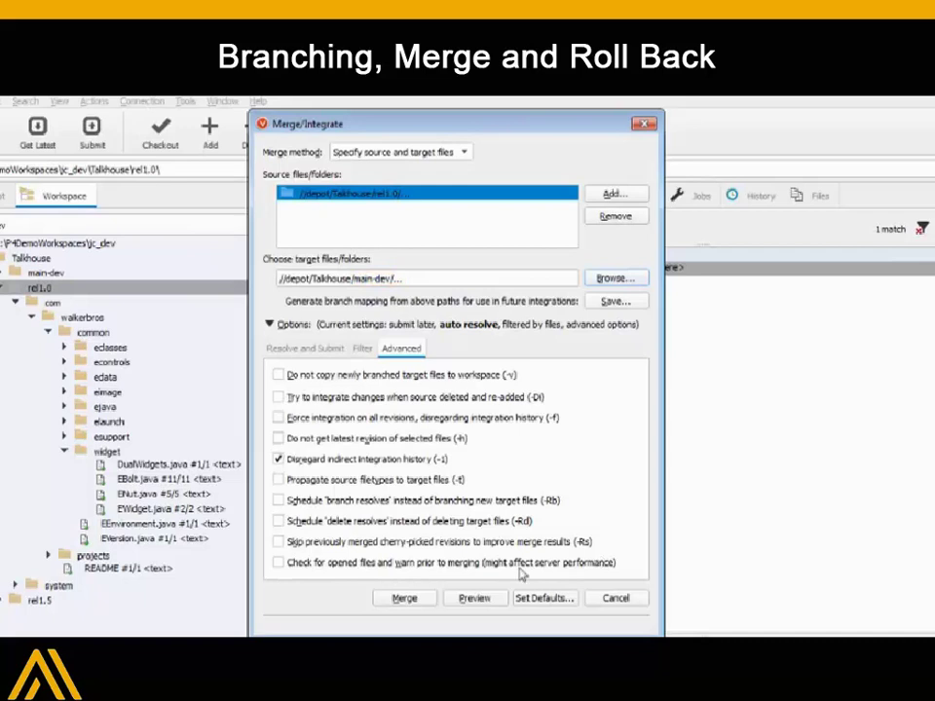
click(421, 600)
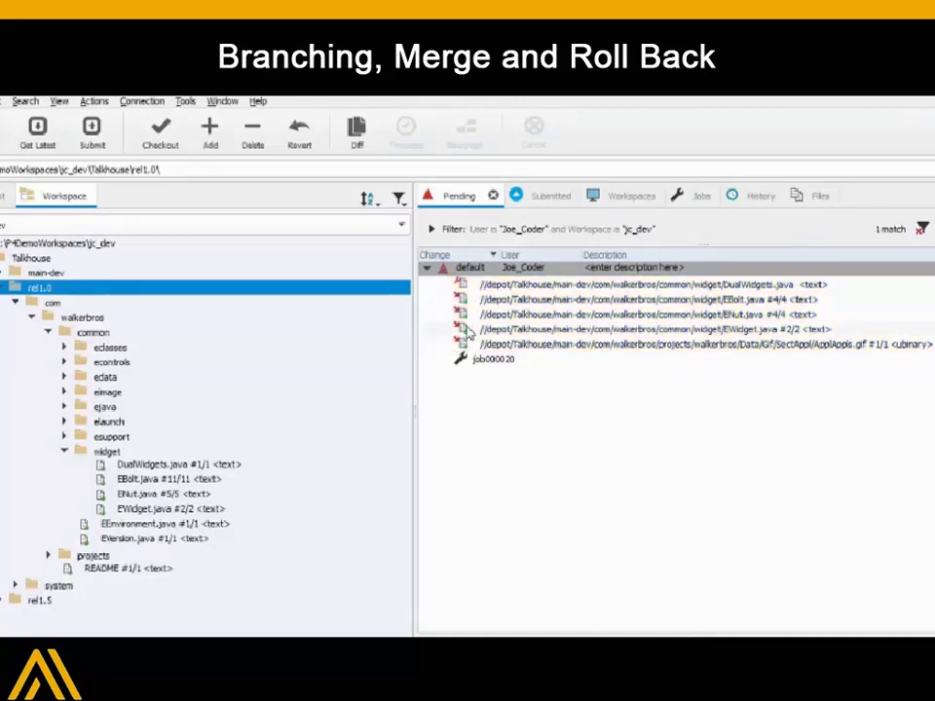
Submit the default changelist with the description "Merge to main" and show the submitted changelists
right_click(472, 277)
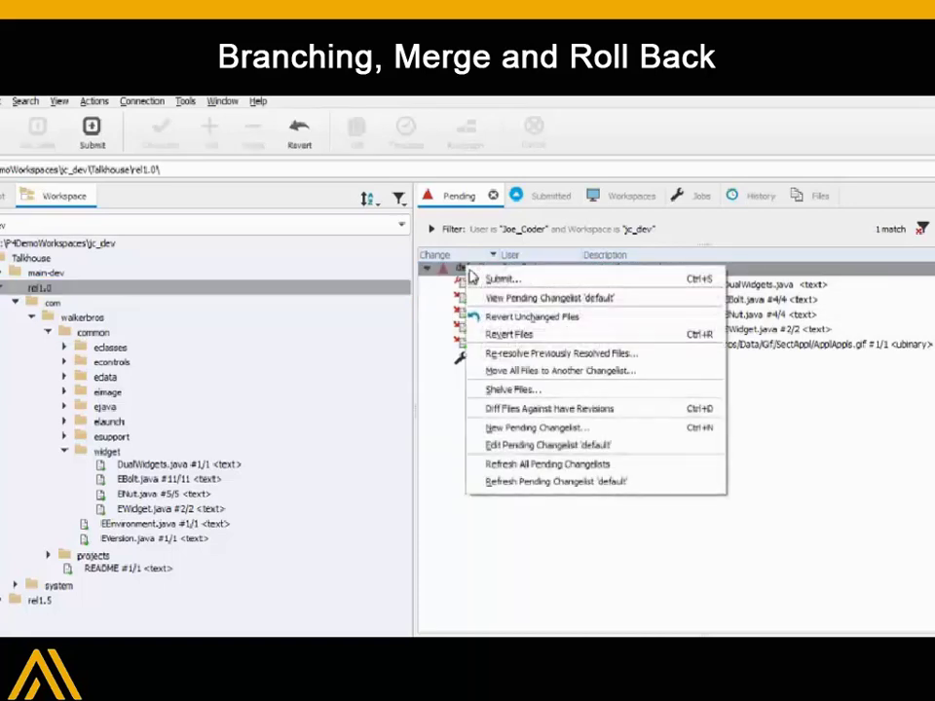
click(535, 278)
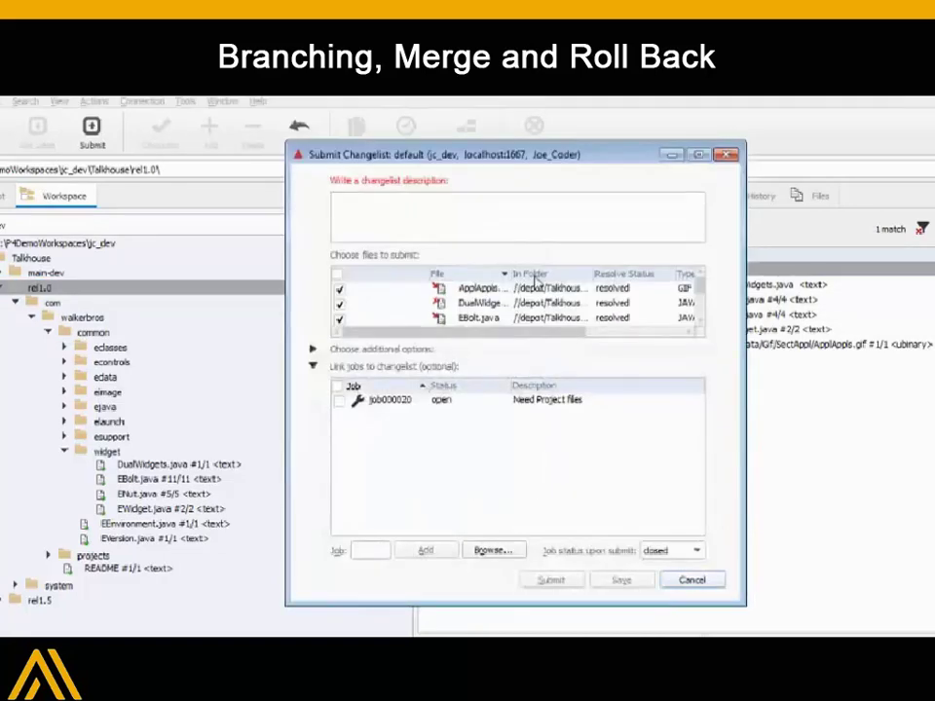
text(Merge to main)
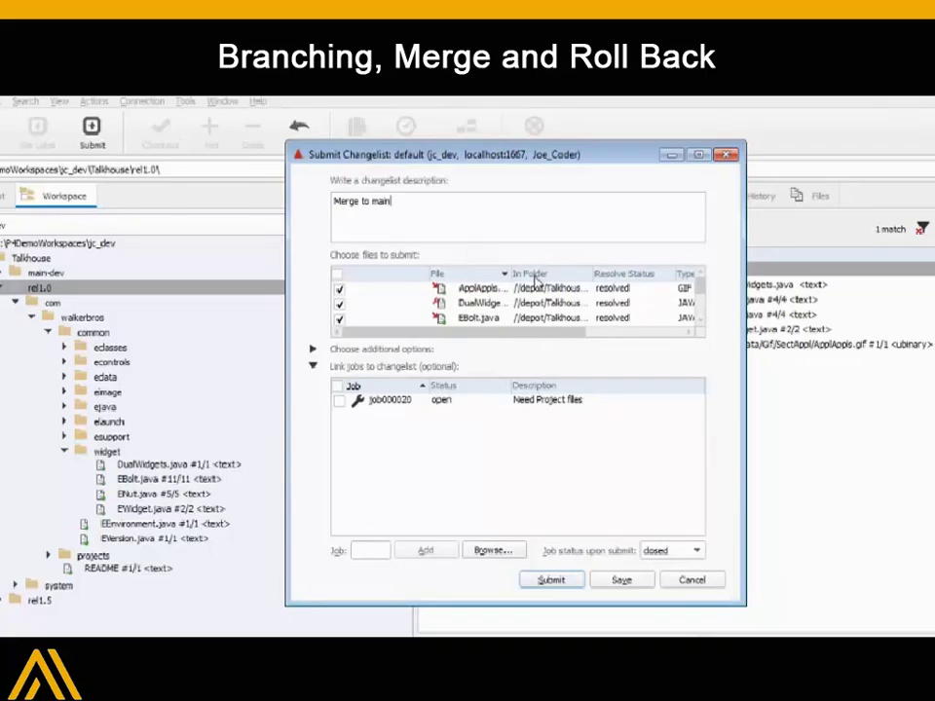
click(552, 581)
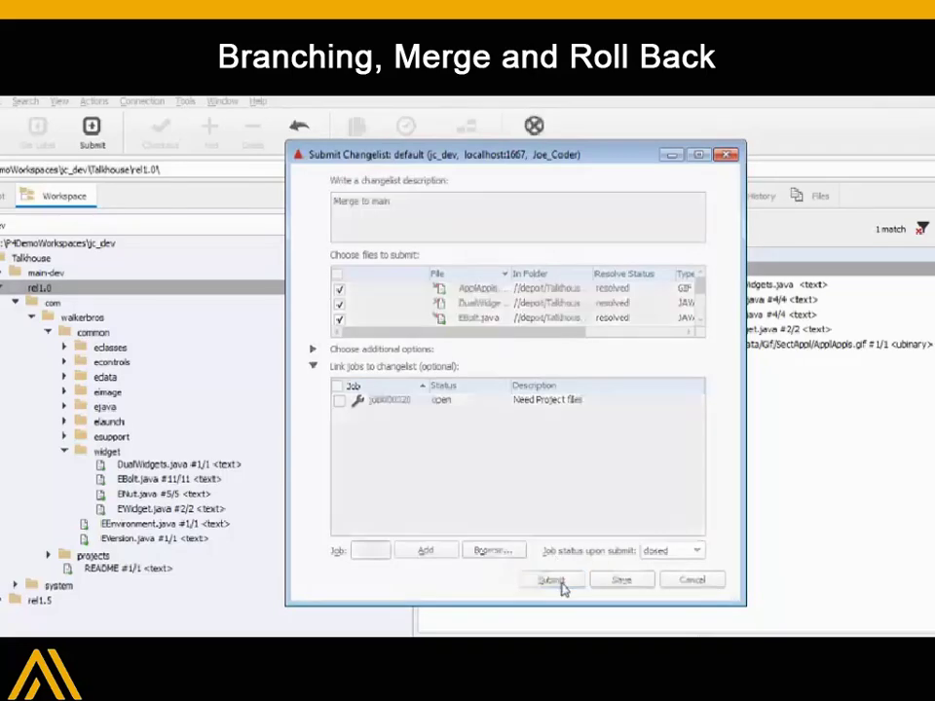
click(529, 198)
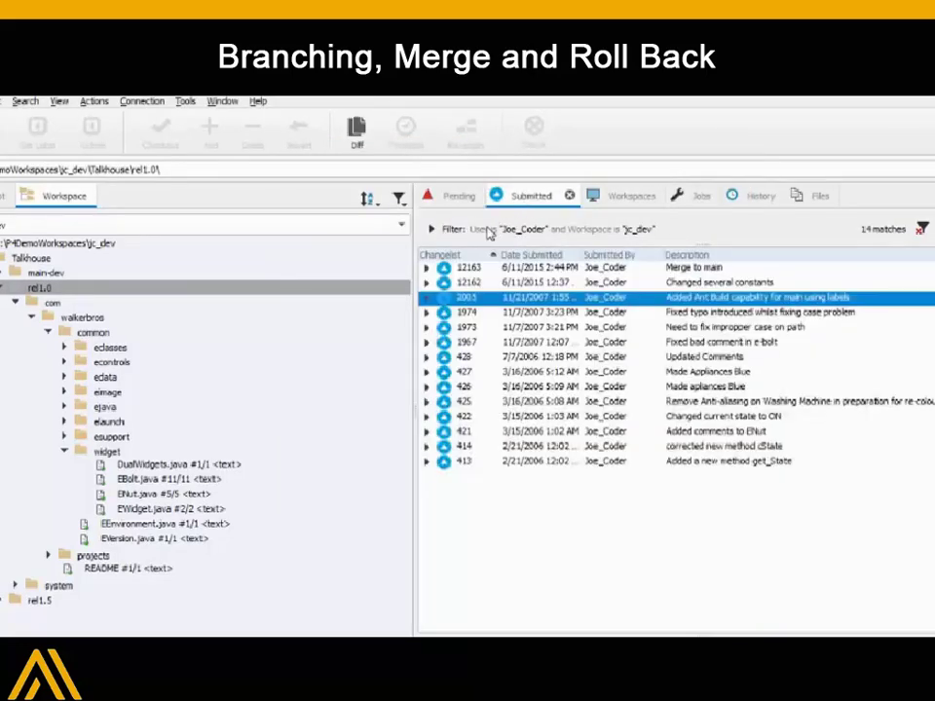
Expand the submitted "Merge to main" changelist to review its files
click(426, 267)
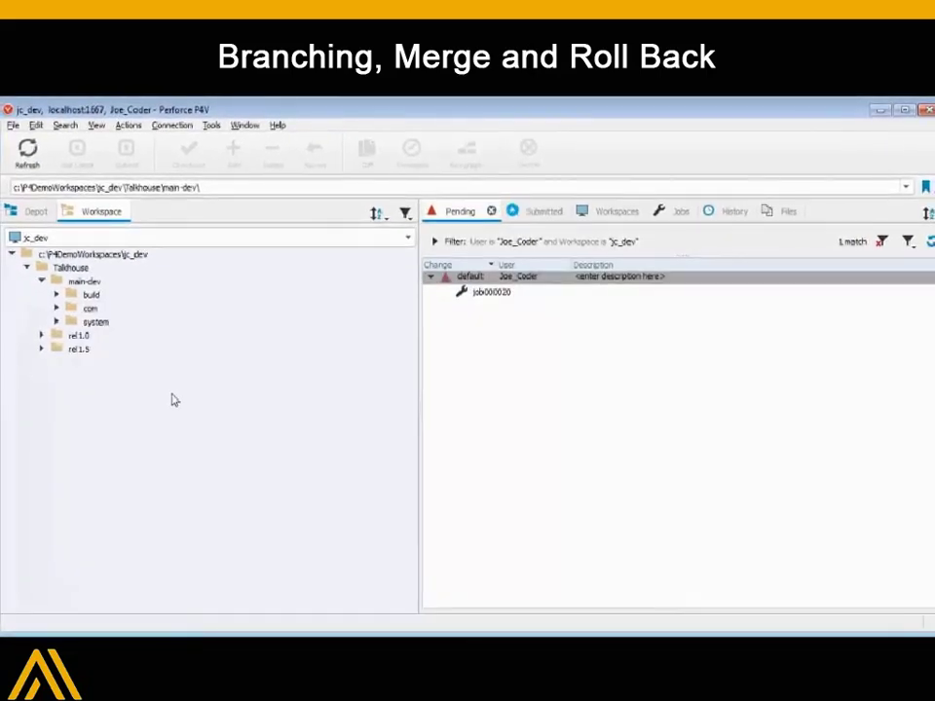
Merge the workspace's main-dev folder into the new target //depot/Talkhouse/rel2.0/... using the specified source and target files method
click(108, 283)
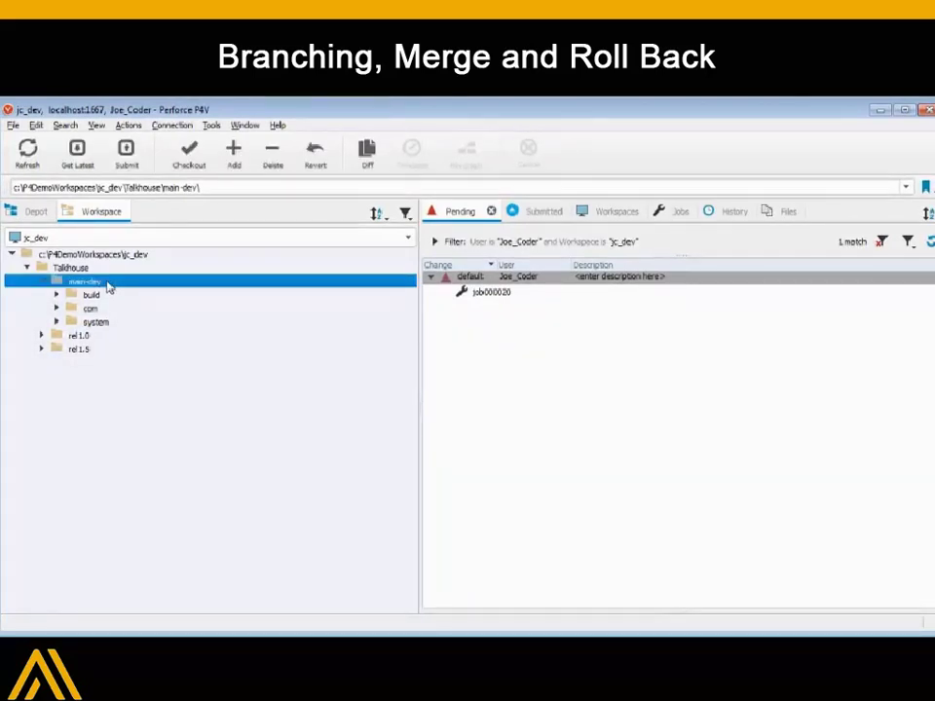
right_click(108, 283)
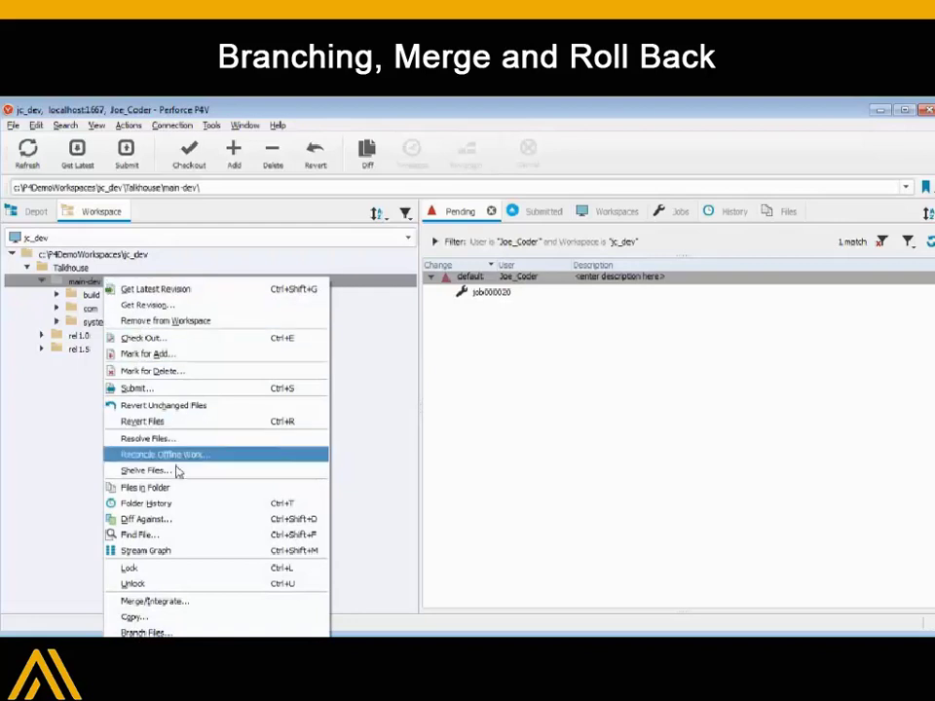
click(211, 609)
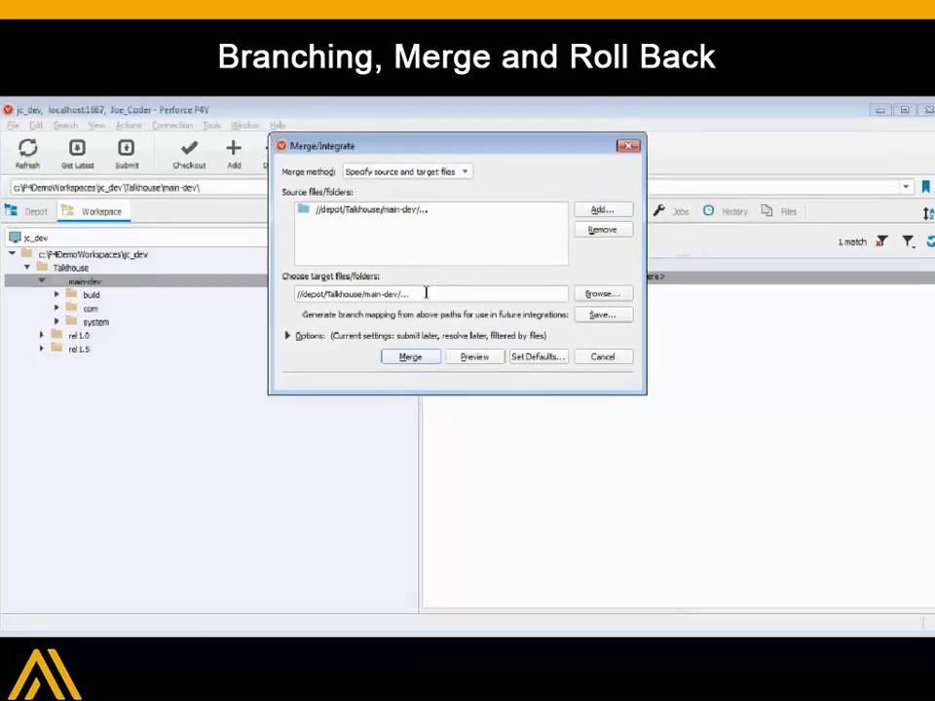
key(BackSpace)
key(BackSpace)
key(BackSpace)
key(BackSpace)
key(BackSpace)
key(BackSpace)
key(BackSpace)
key(BackSpace)
key(BackSpace)
text(rel2.0/)
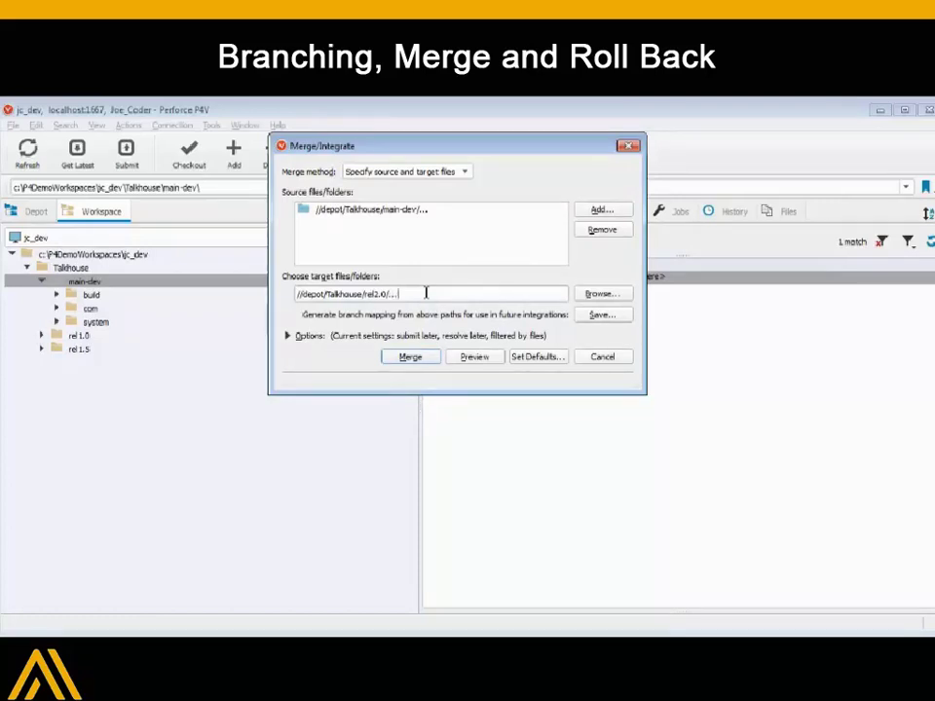
text(...)
click(410, 356)
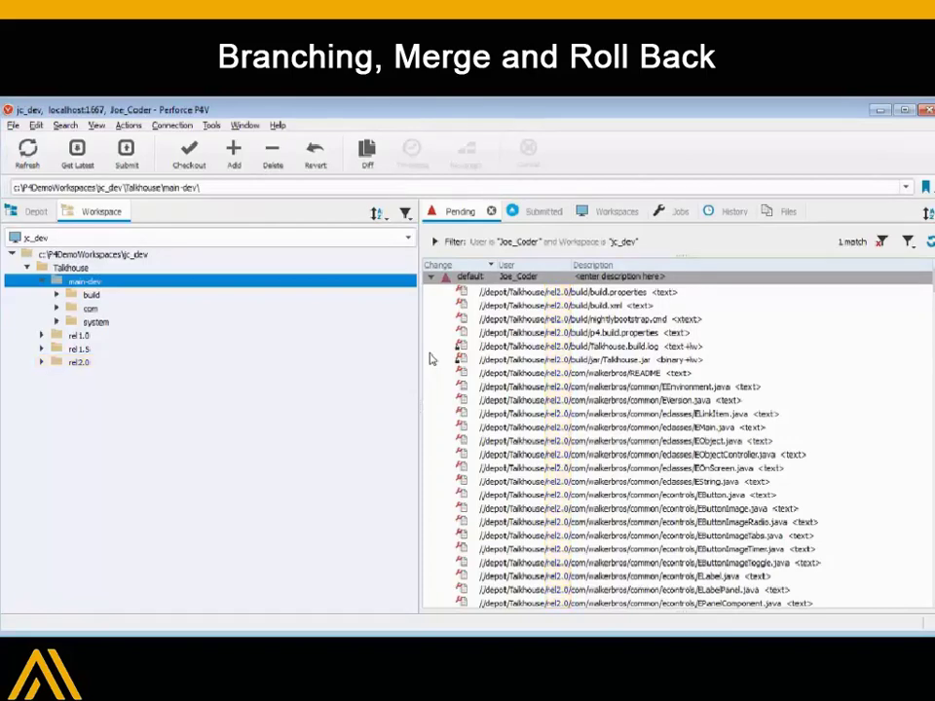
Submit the default changelist with the description "Create 2.0 branch"
right_click(447, 278)
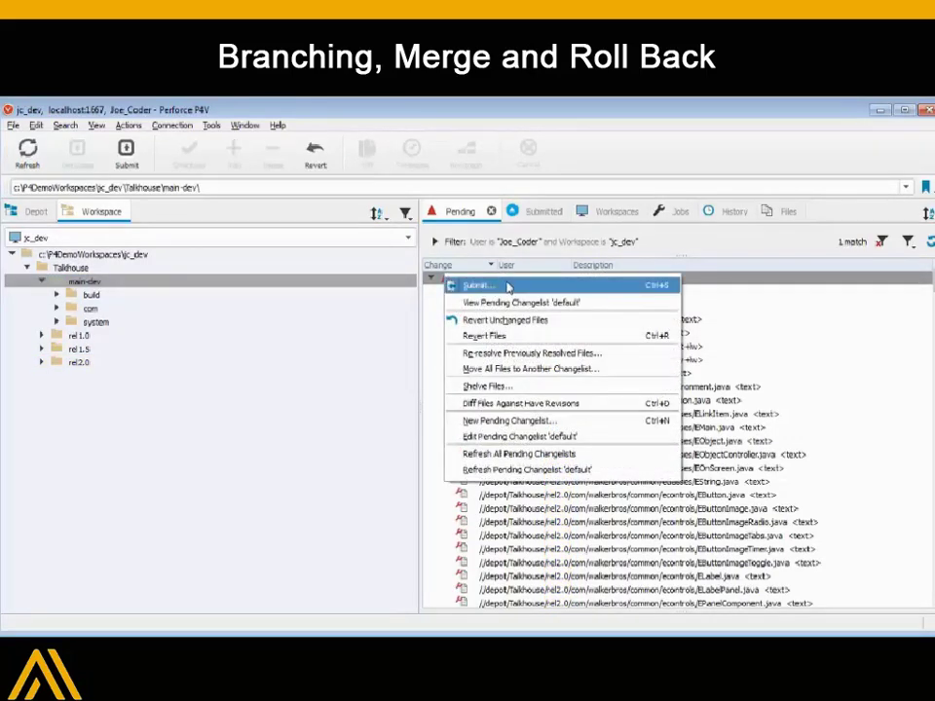
click(504, 286)
text(create 2.0 branch)
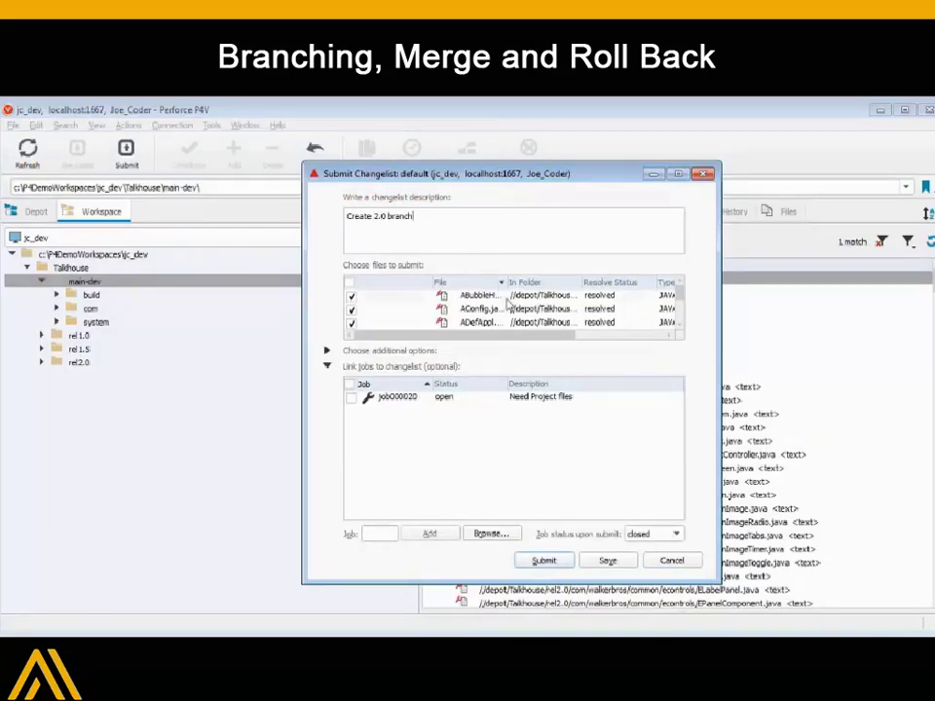
click(567, 561)
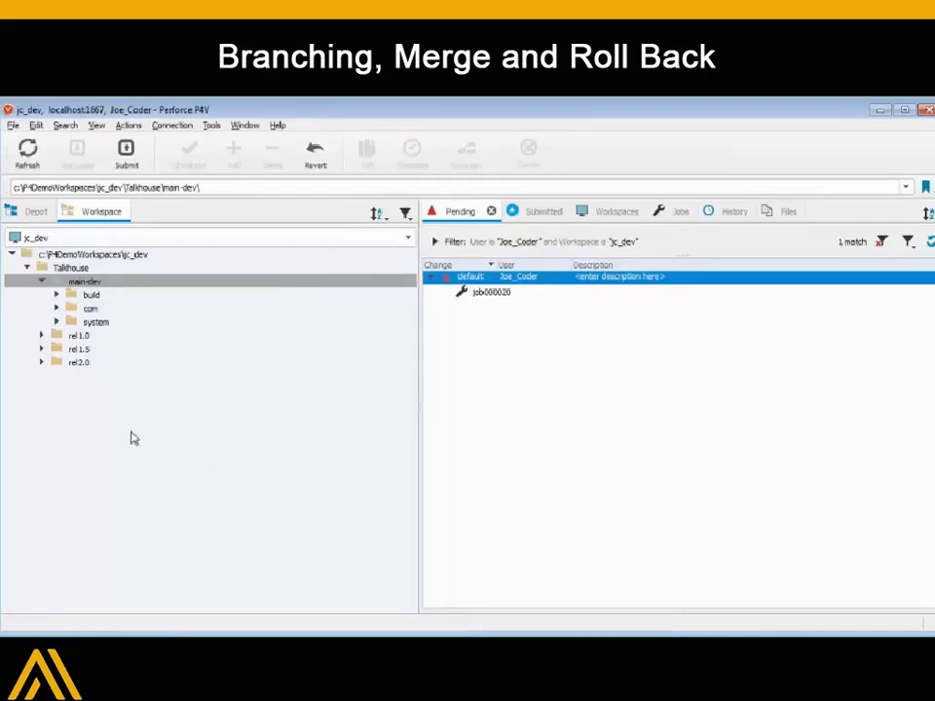
Inspect the rel2.0 folder and its build subfolder, and review the files in the submitted "Create 2.0 branch" changelist
click(41, 363)
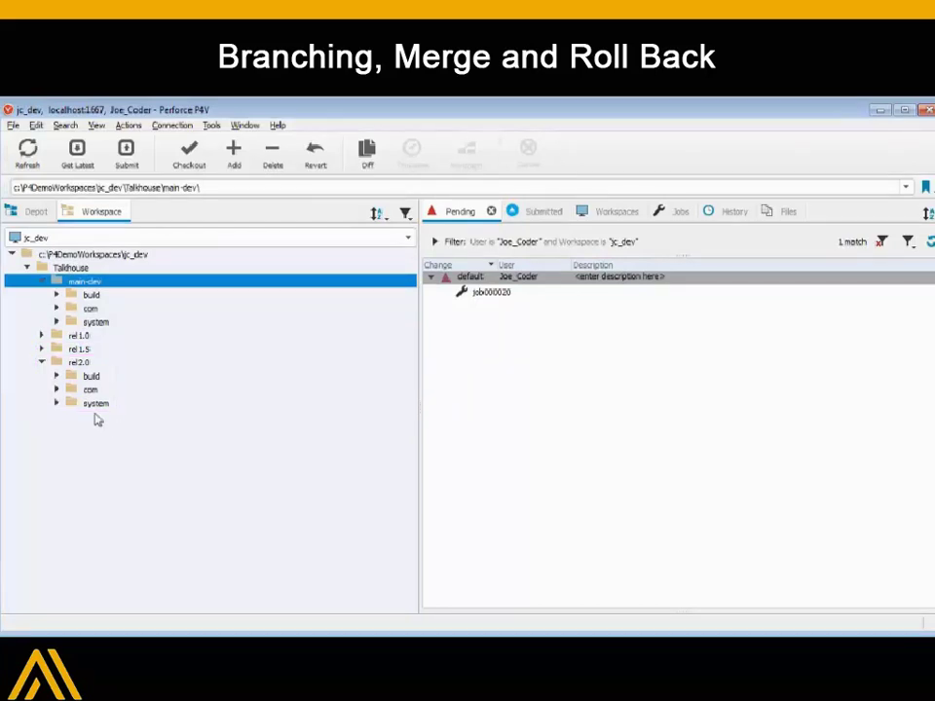
click(57, 377)
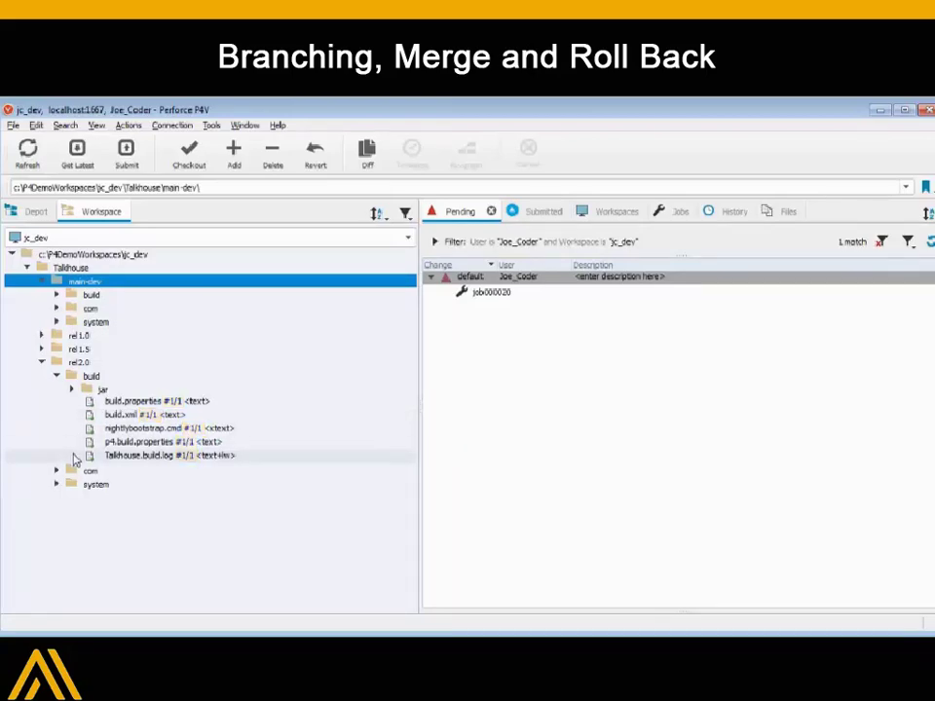
click(526, 221)
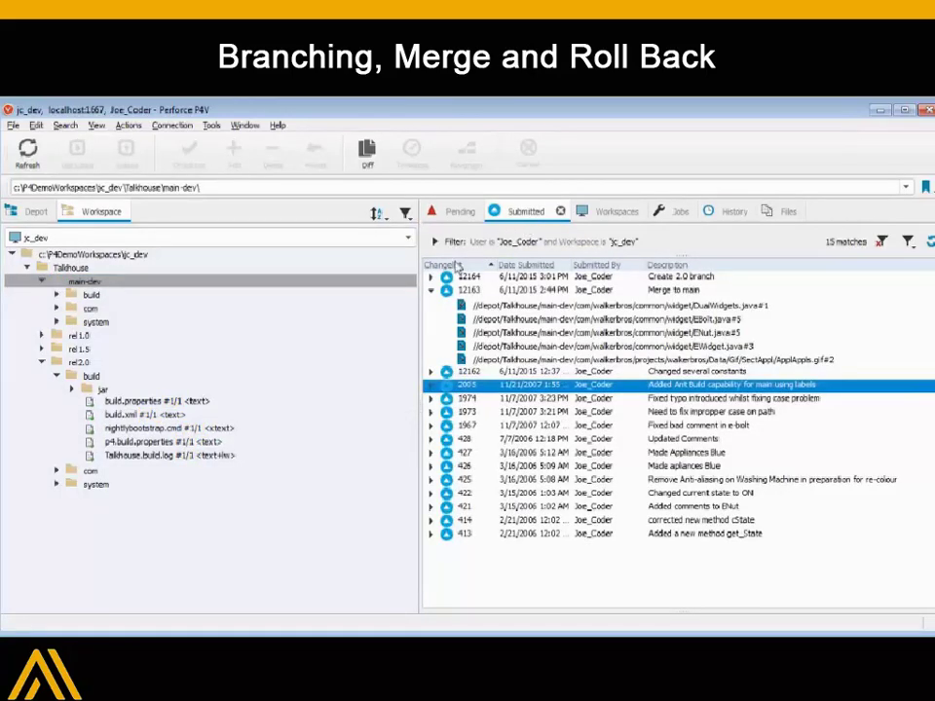
click(431, 277)
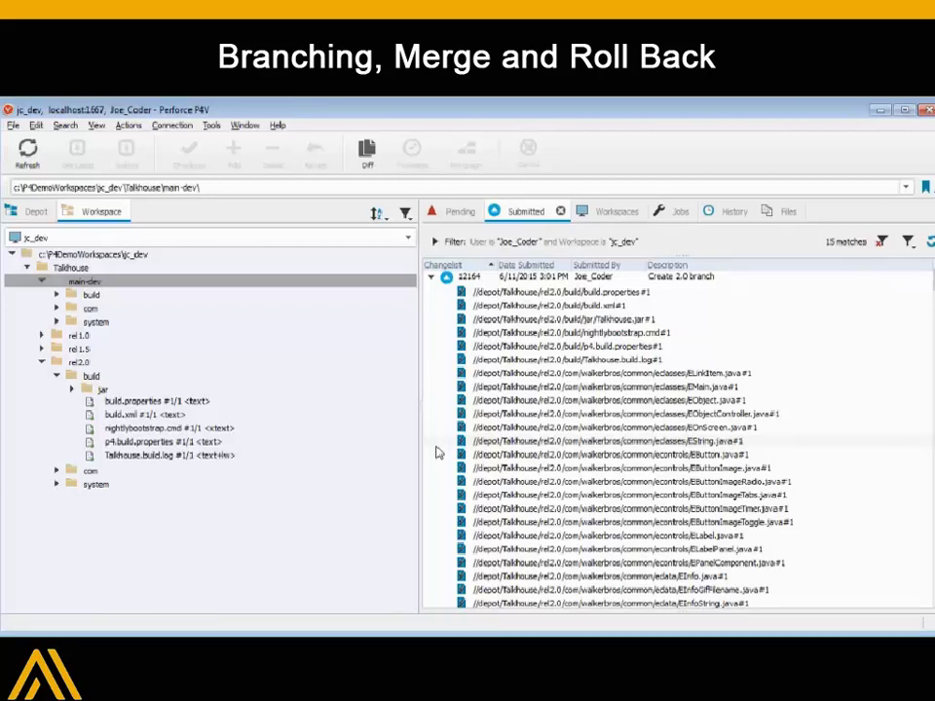
Examine the revision graph of ENut.java from the rel1.0 widget folder
click(42, 335)
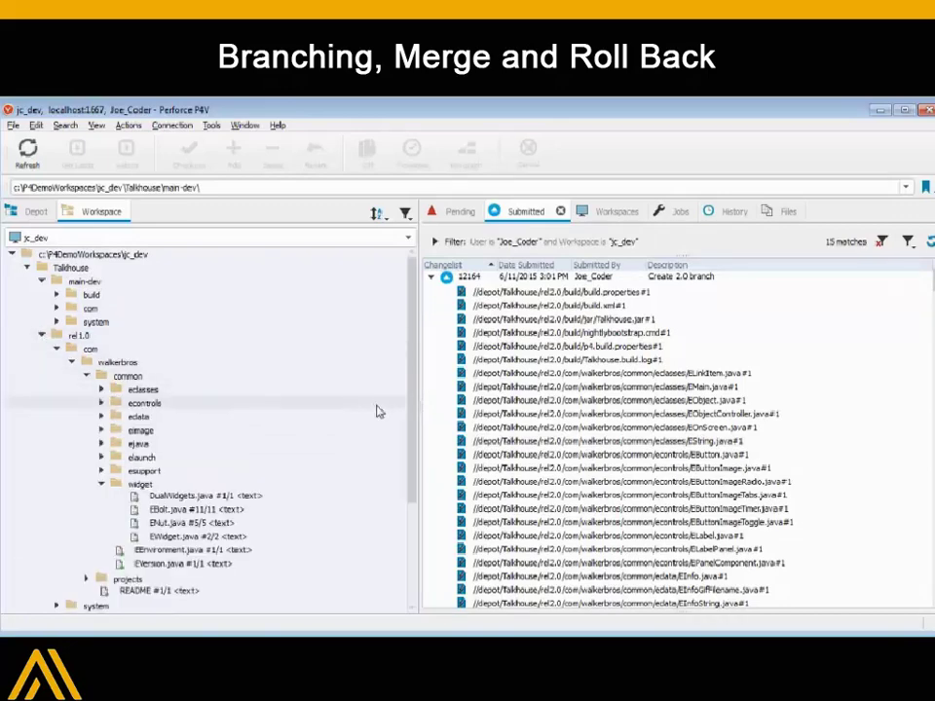
scroll(379, 412, down, 4)
click(207, 376)
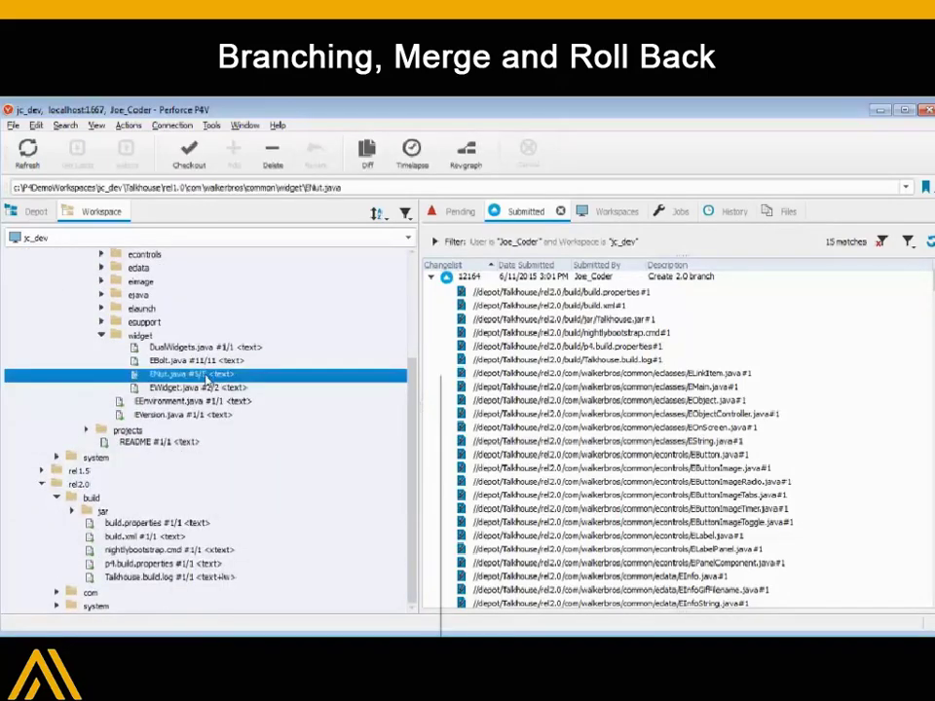
right_click(207, 376)
click(307, 517)
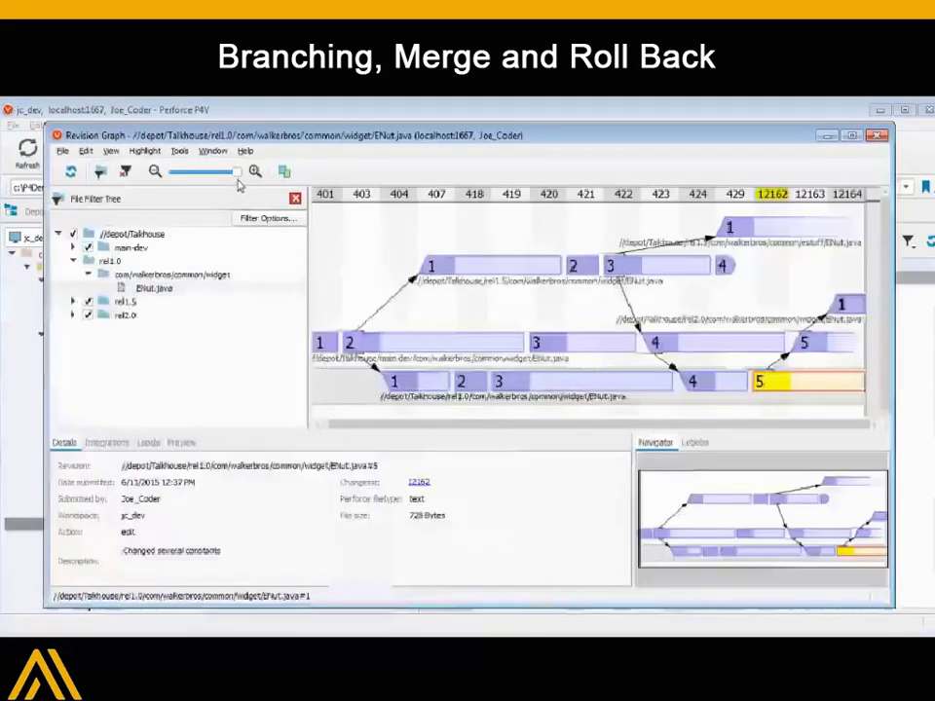
drag(236, 182, 177, 187)
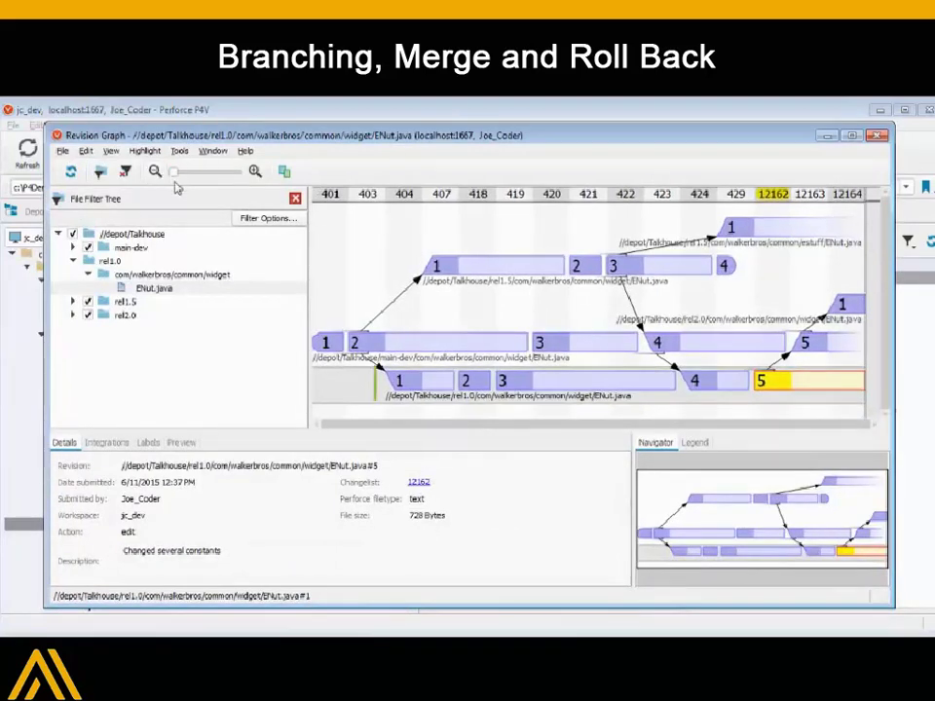
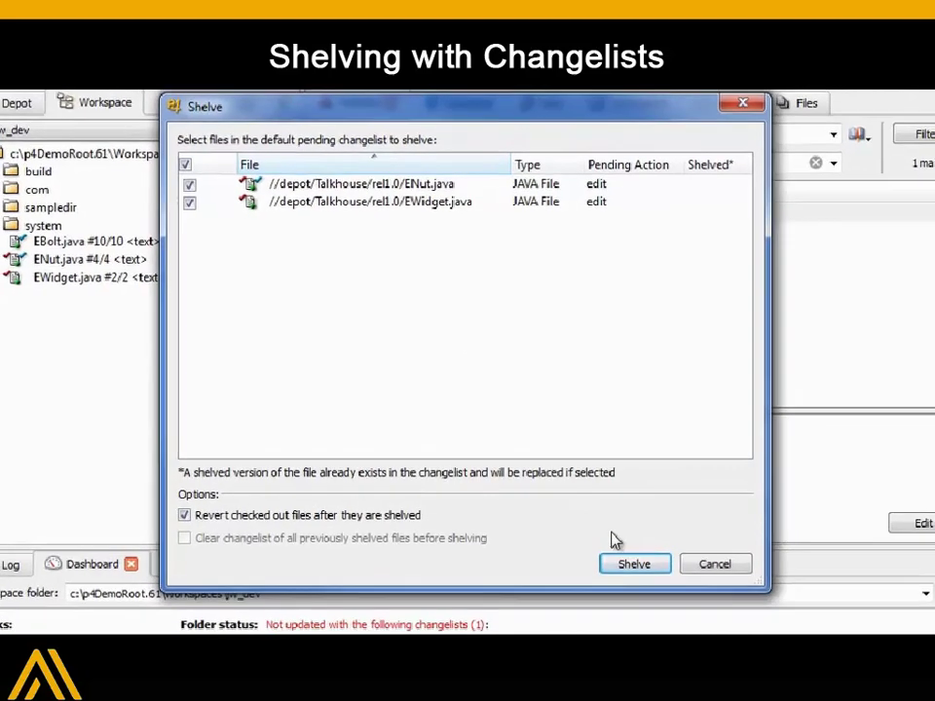
Shelve ENut.java and EWidget.java in a new changelist described "Mod constants - shelve", reverting the checked-out files after shelving
click(658, 567)
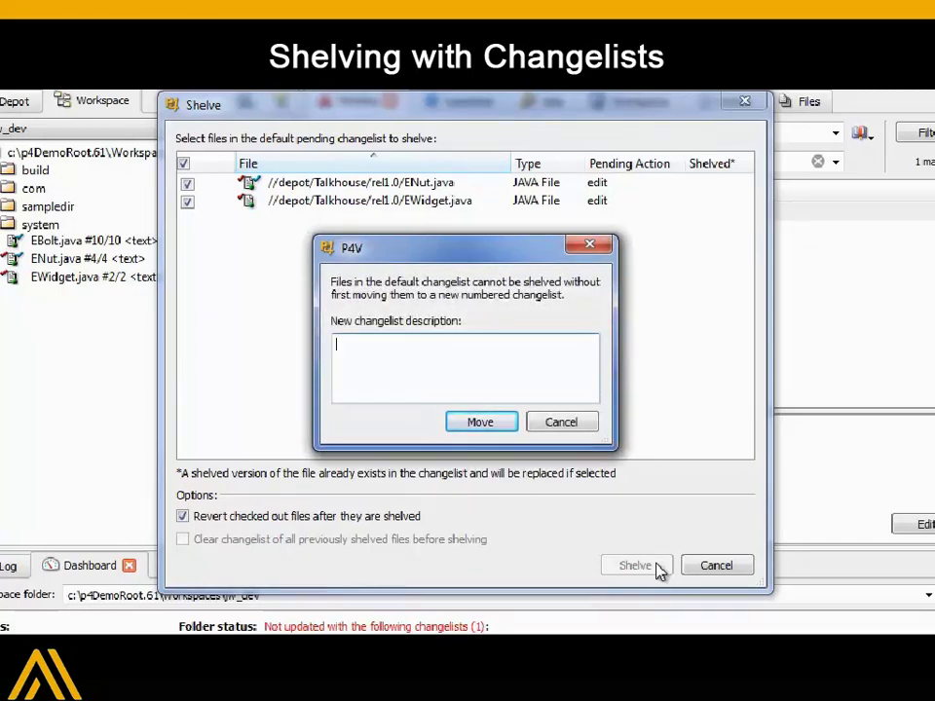
text(Mod consta)
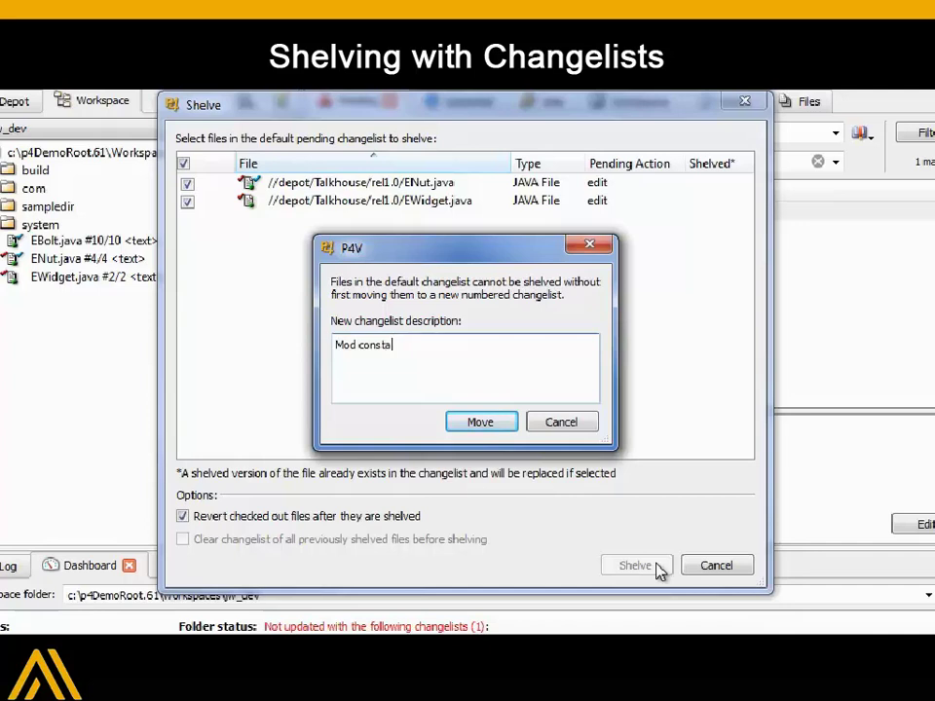
text(nts - shelve)
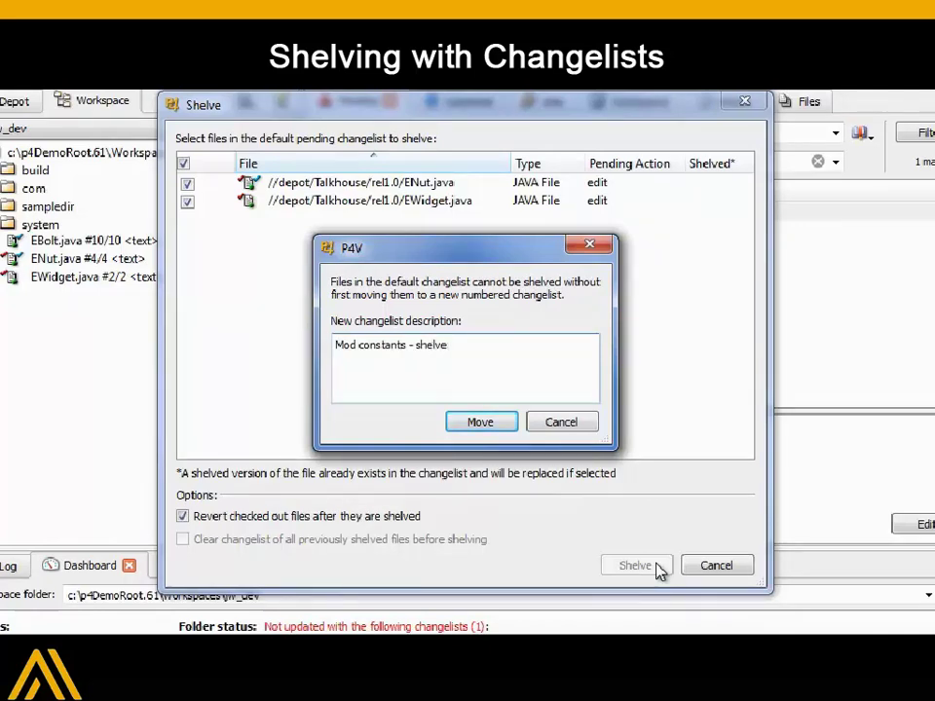
click(507, 424)
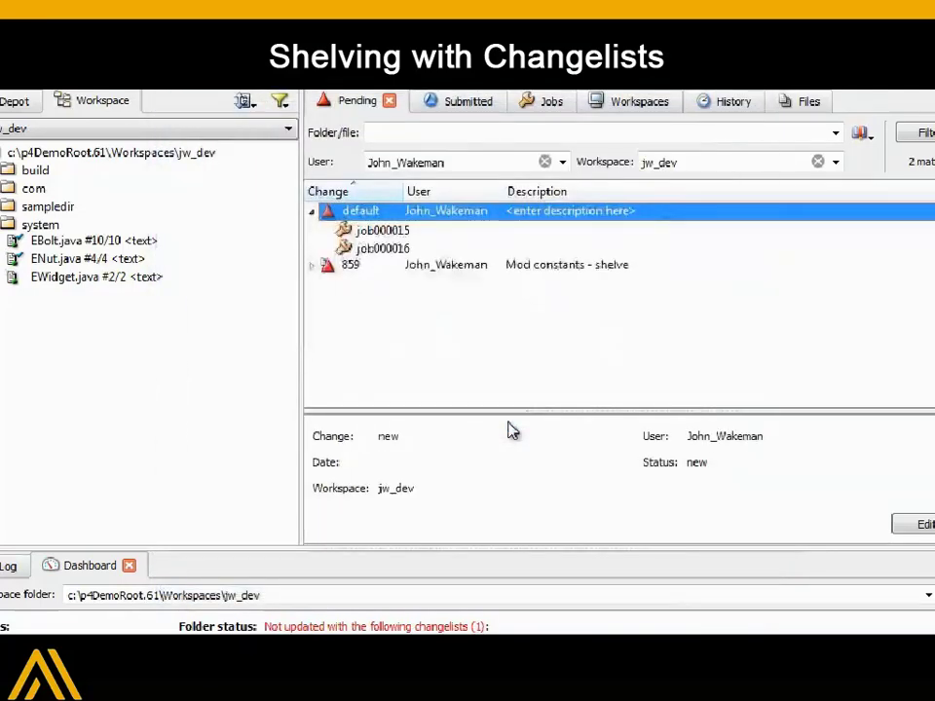
Review the shelved ENut.java and EWidget.java files in the "Mod constants - shelve" changelist
click(311, 265)
click(326, 285)
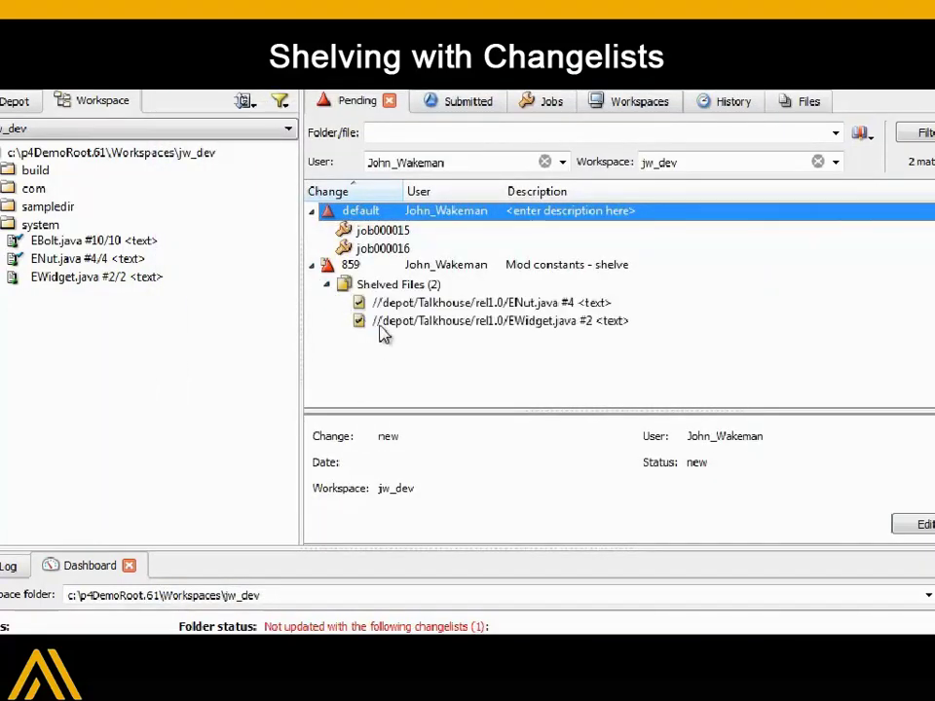
click(358, 321)
click(389, 303)
click(458, 286)
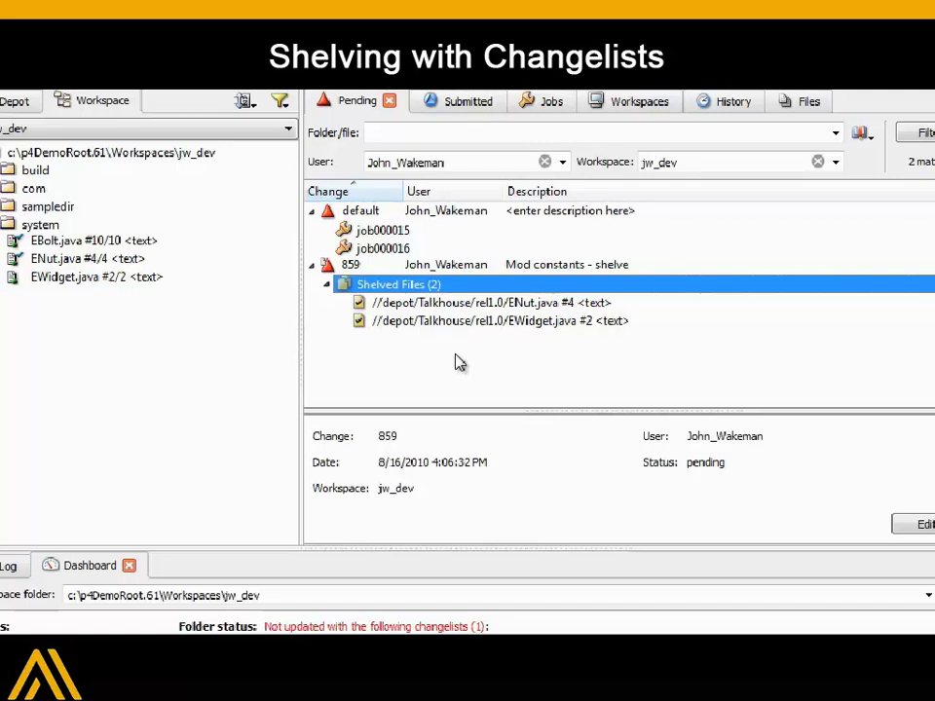
Check out ENut.java into the "Mod constants - shelve" changelist and save it with E_NUT_STATE_SCREWED_OFF set to 5
click(71, 261)
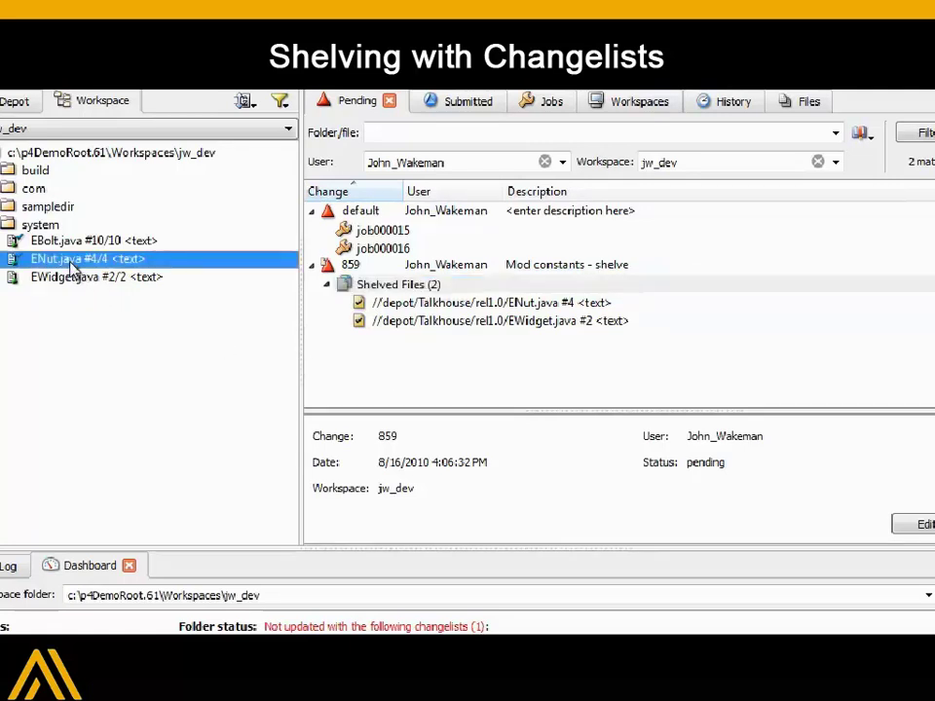
drag(71, 265, 326, 268)
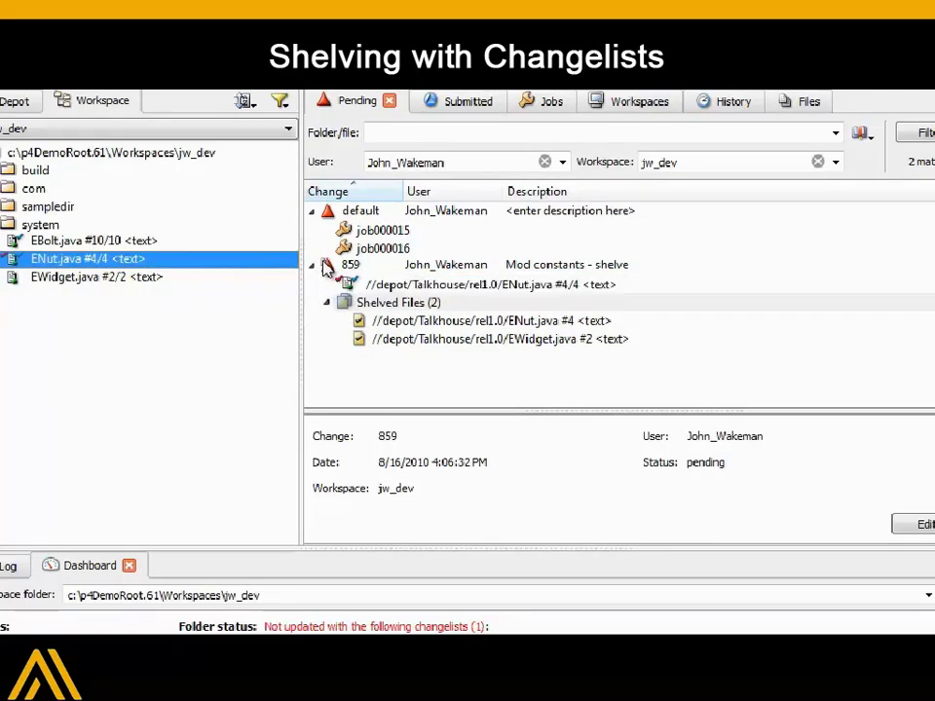
right_click(369, 285)
click(442, 300)
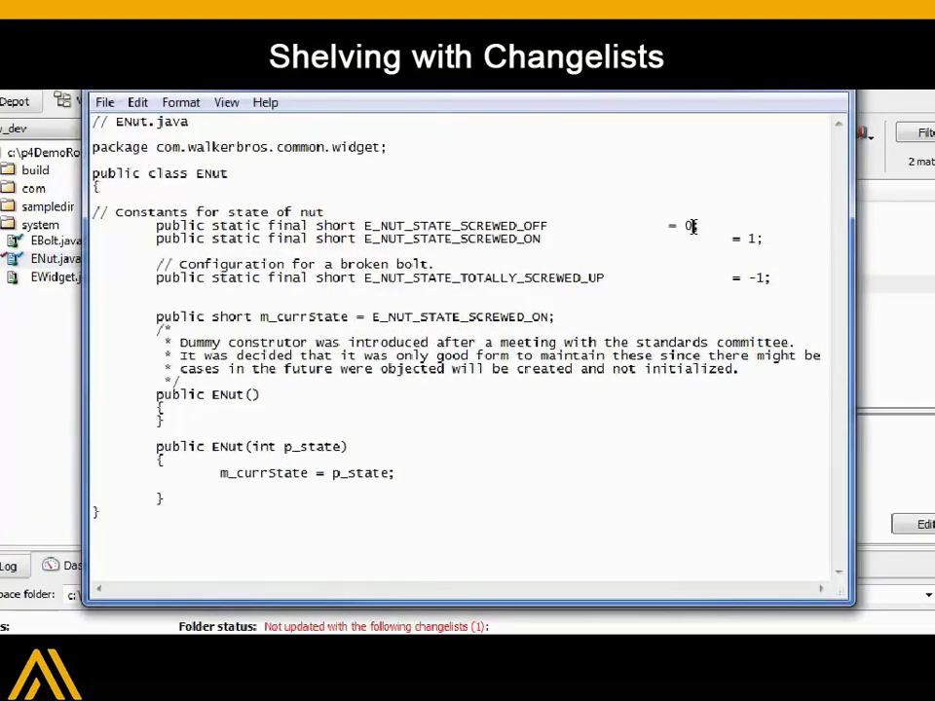
text(5)
click(107, 103)
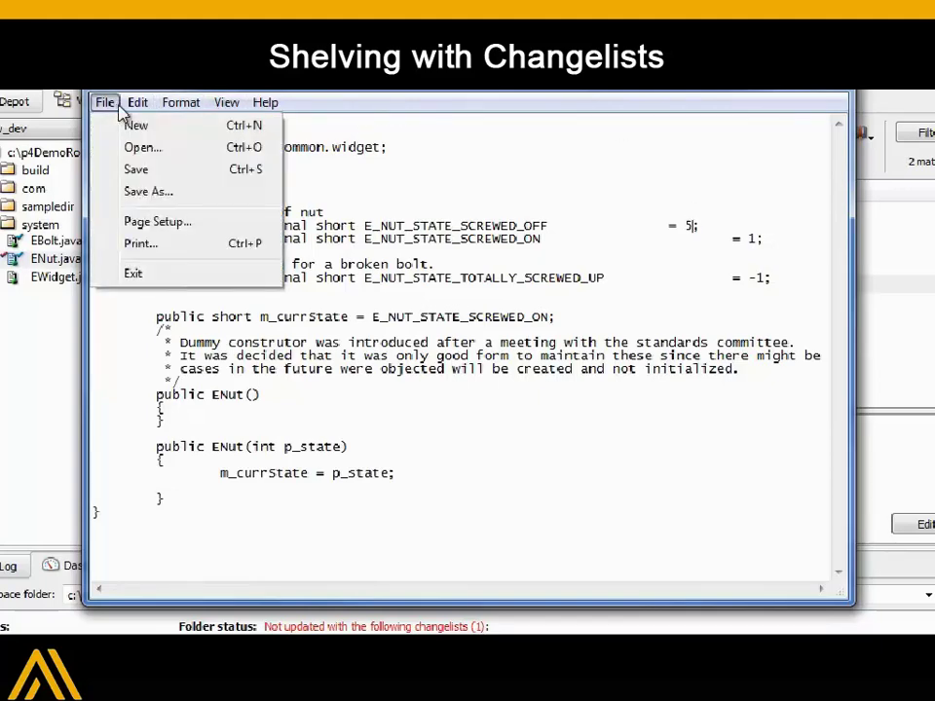
click(135, 169)
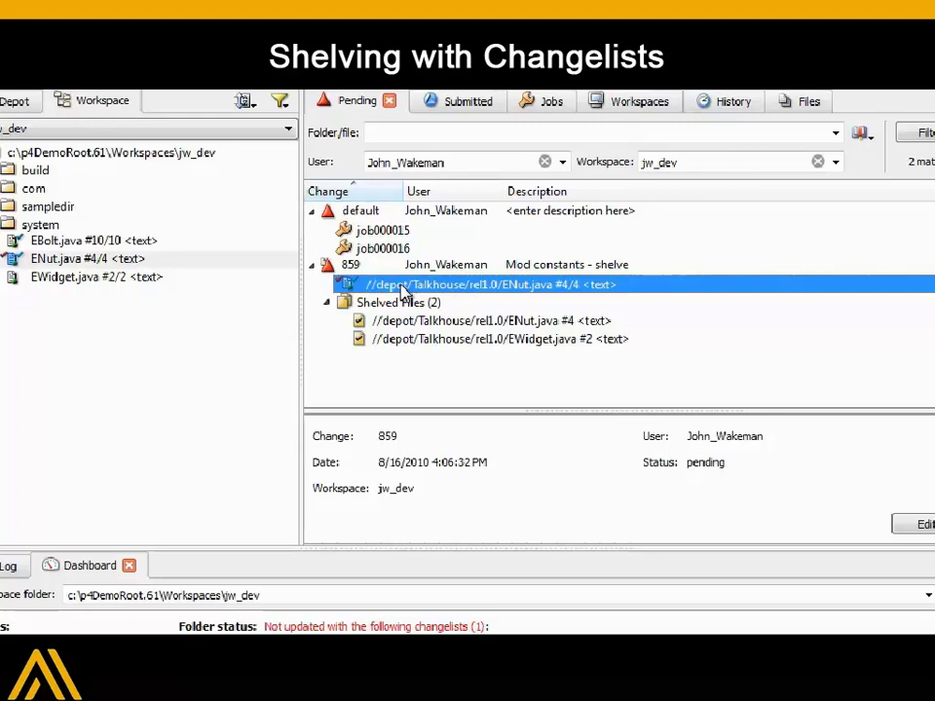
Shelve the edited ENut.java over its shelved version in the "Mod constants - shelve" changelist, reverting the checked-out file after shelving
right_click(402, 290)
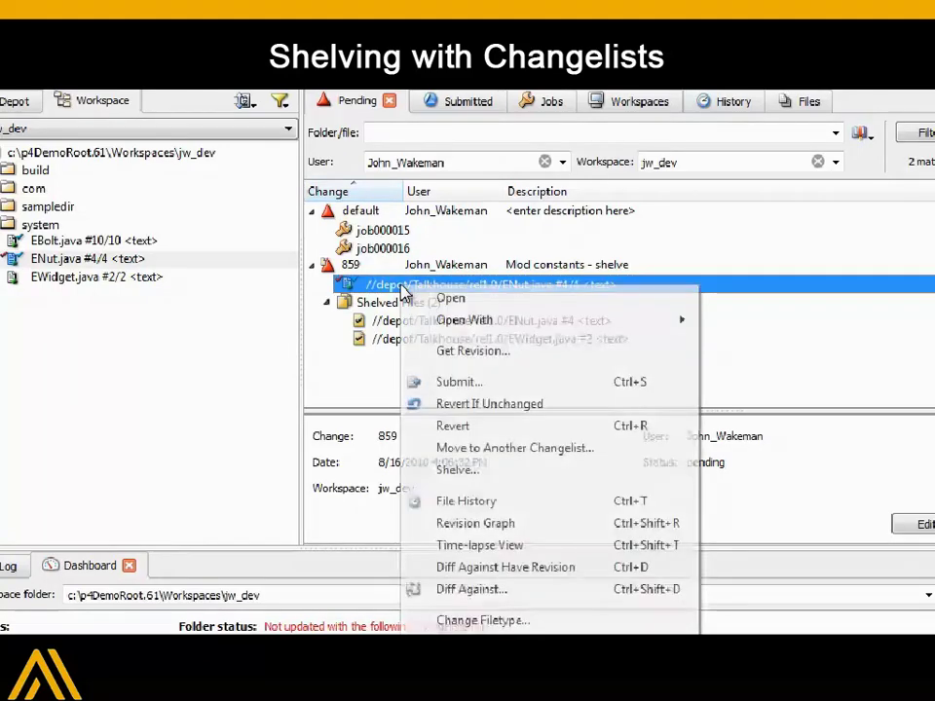
click(552, 474)
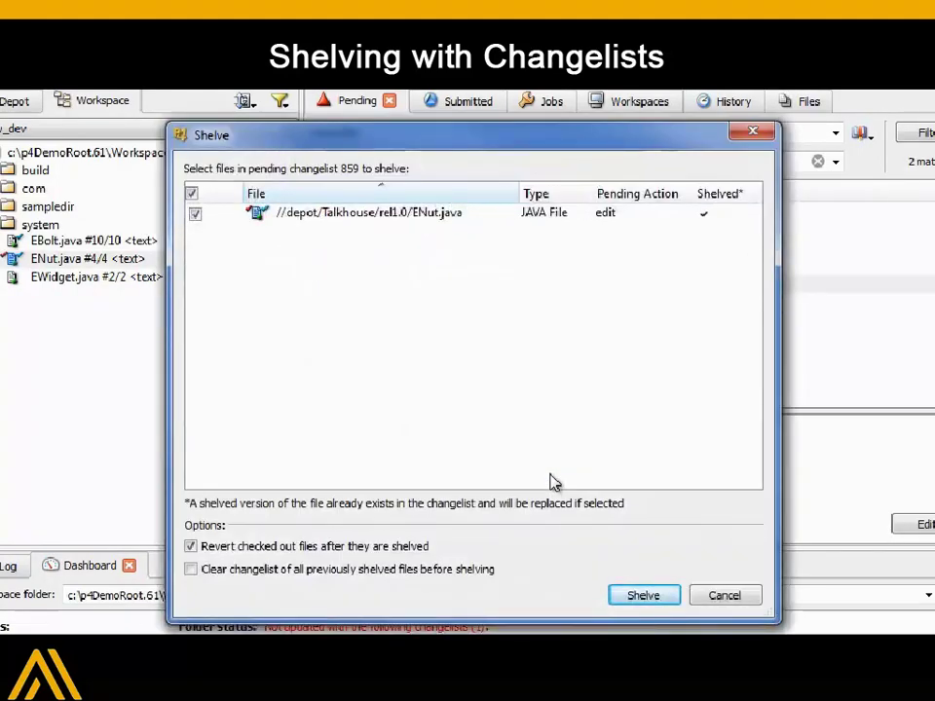
click(656, 595)
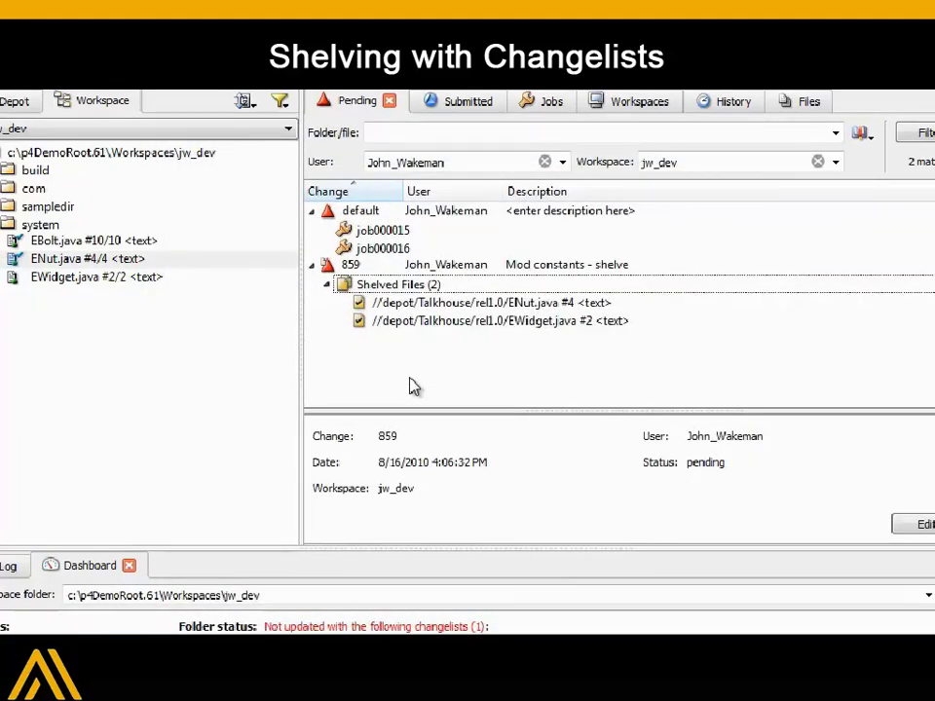
Check out ENut.java into the default changelist and save it with m_currState set to E_NUT_STATE_SCREWED_OFF, closing the editor
drag(80, 259, 417, 236)
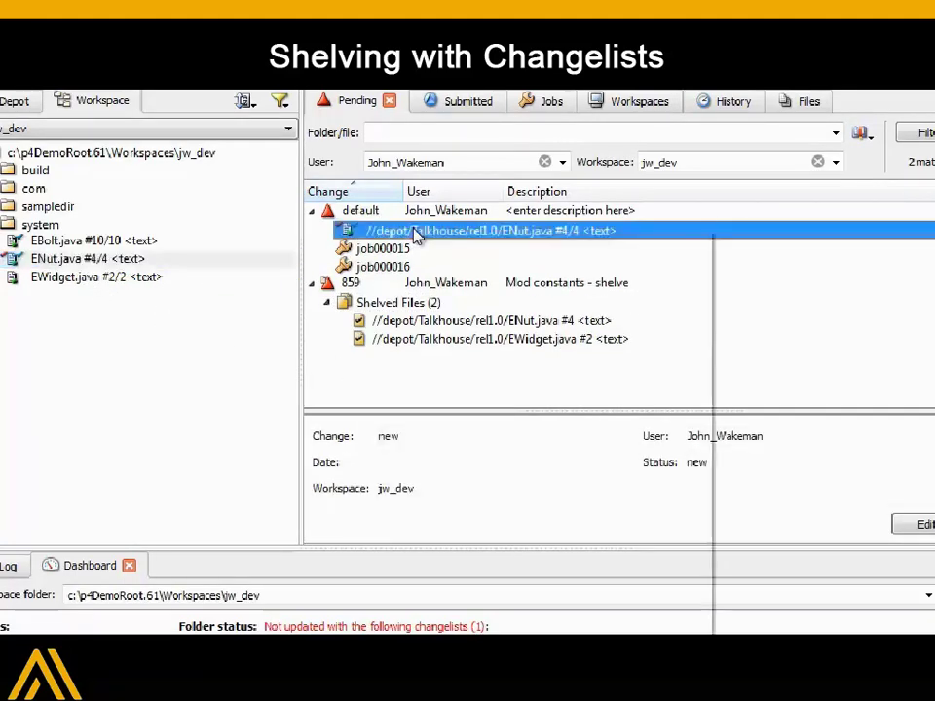
right_click(417, 236)
click(497, 241)
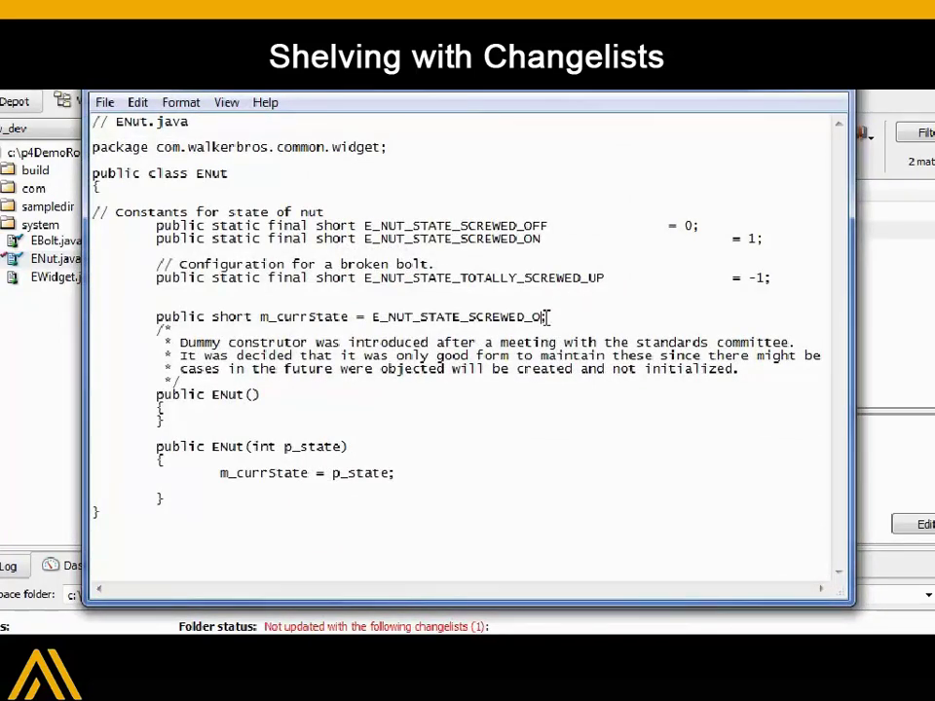
text(FF;)
click(104, 102)
click(146, 170)
key(alt+F4)
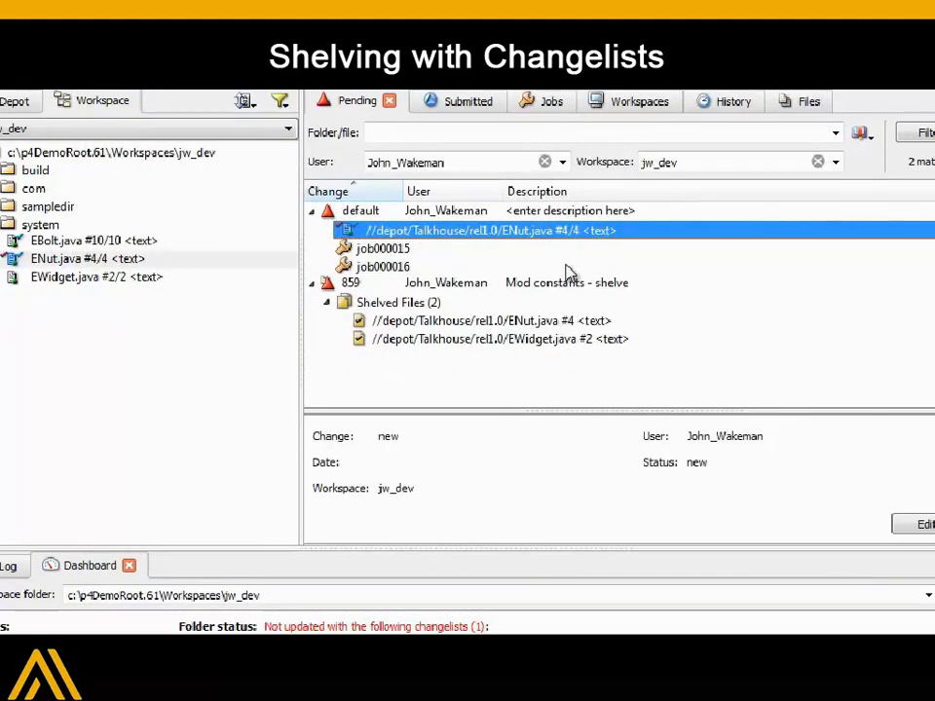
Shelve ENut.java from the default changelist into a new changelist described "Bug fix", reverting the checked-out file, and expand its shelved files
right_click(534, 233)
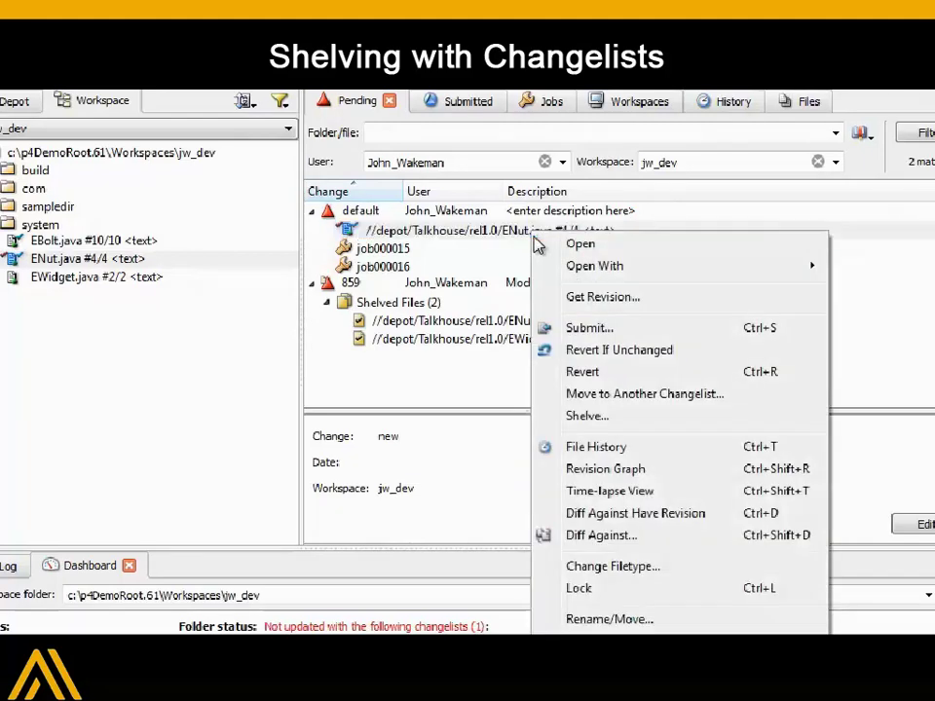
click(672, 419)
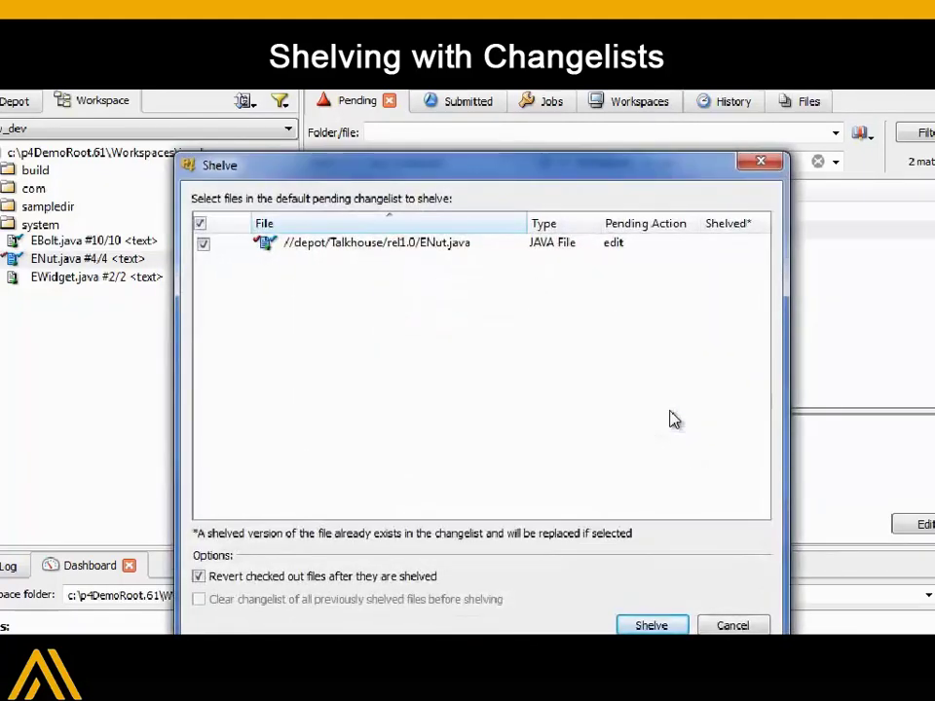
click(654, 624)
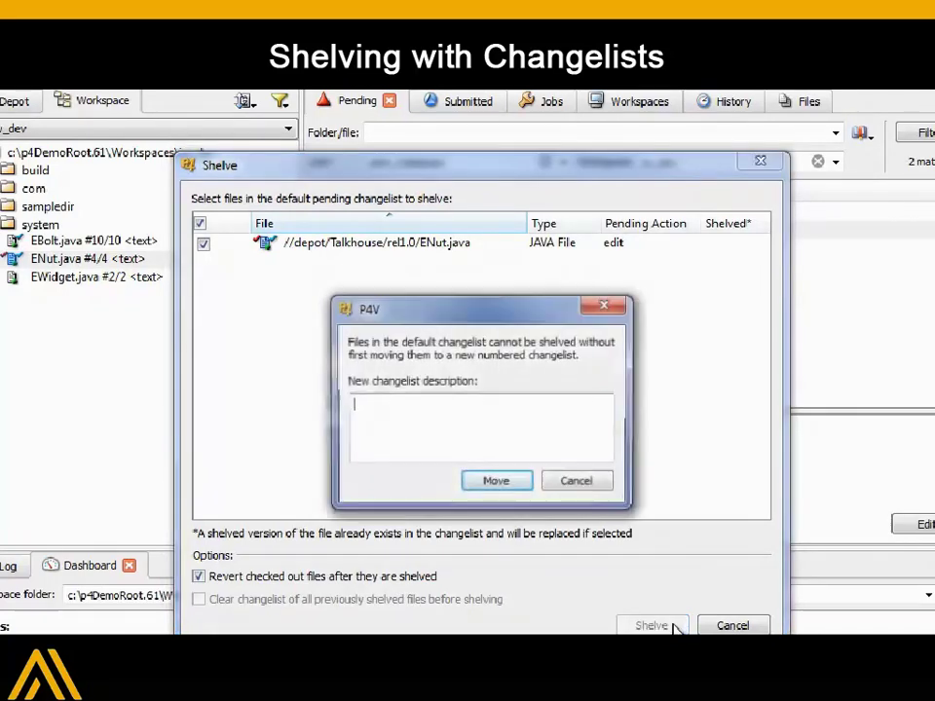
text(Bug )
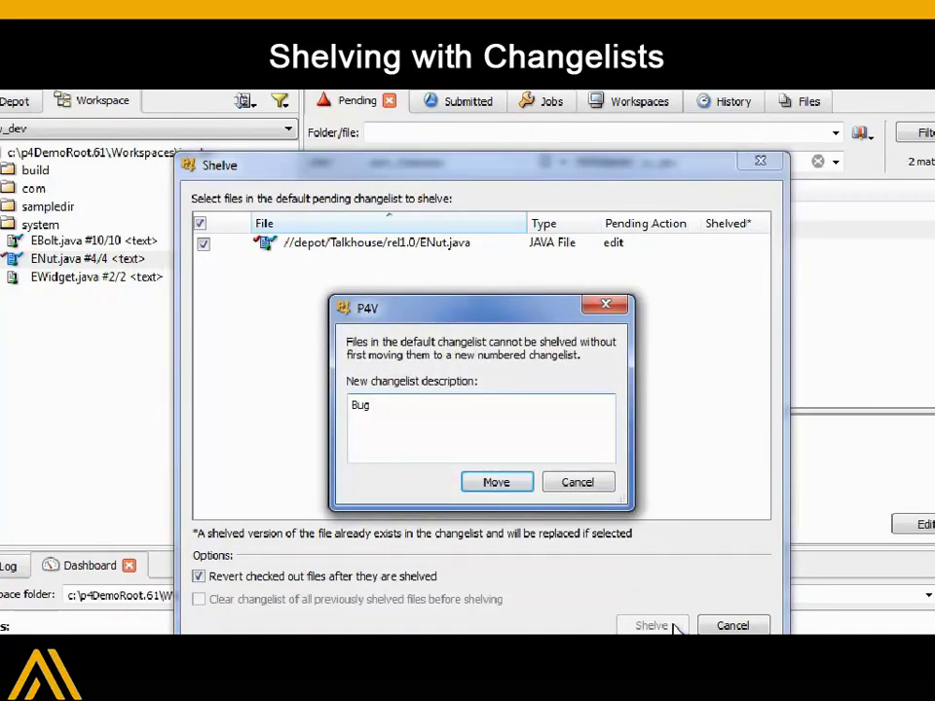
text(fix)
click(522, 485)
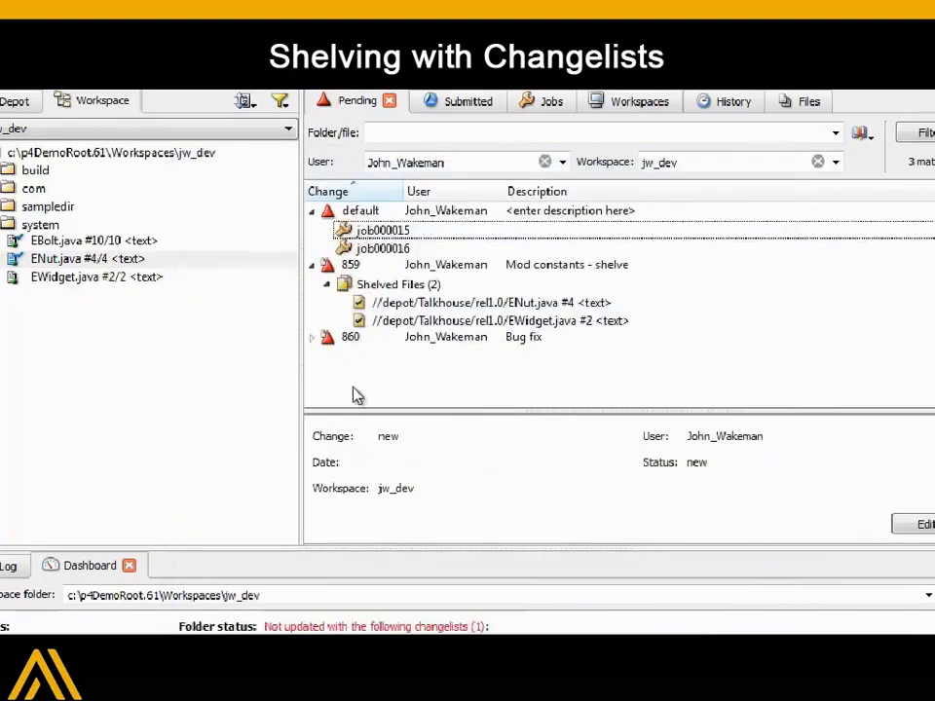
click(312, 337)
click(327, 357)
click(439, 376)
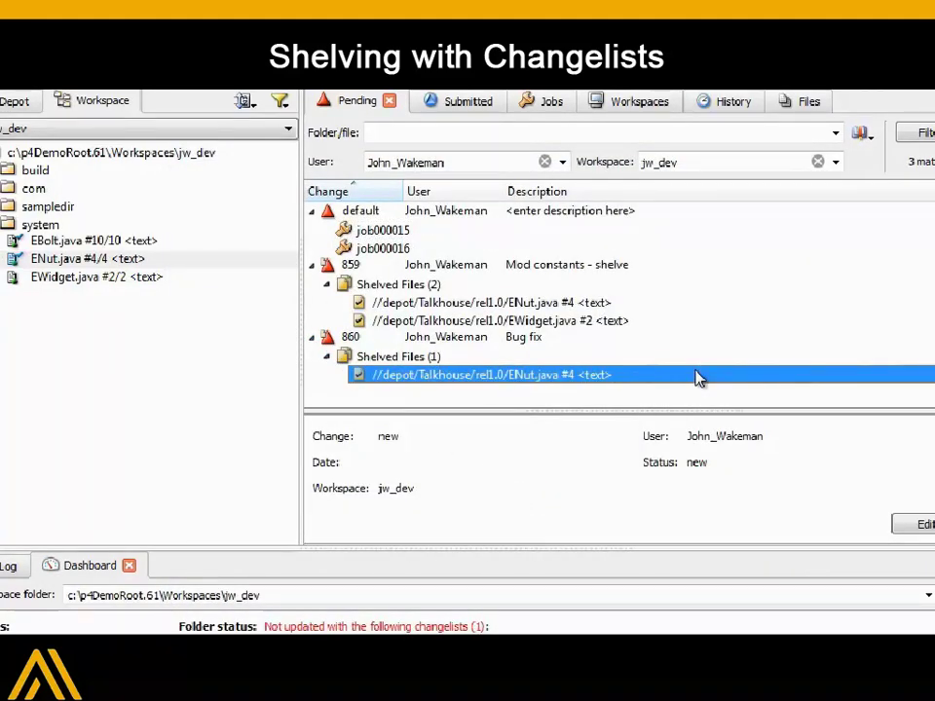
click(352, 266)
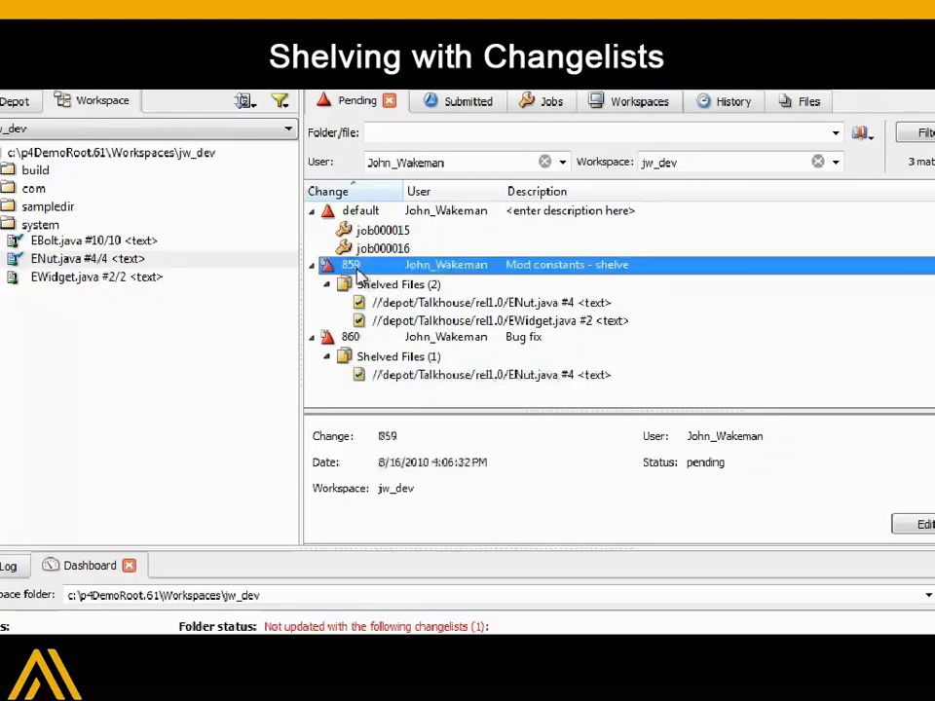
right_click(355, 267)
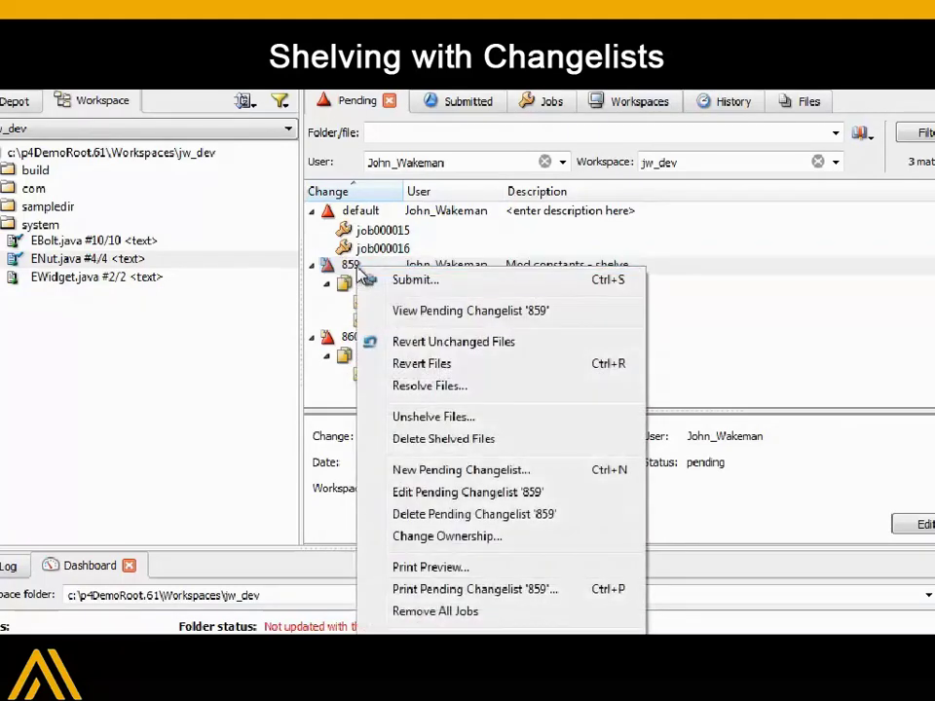
click(521, 419)
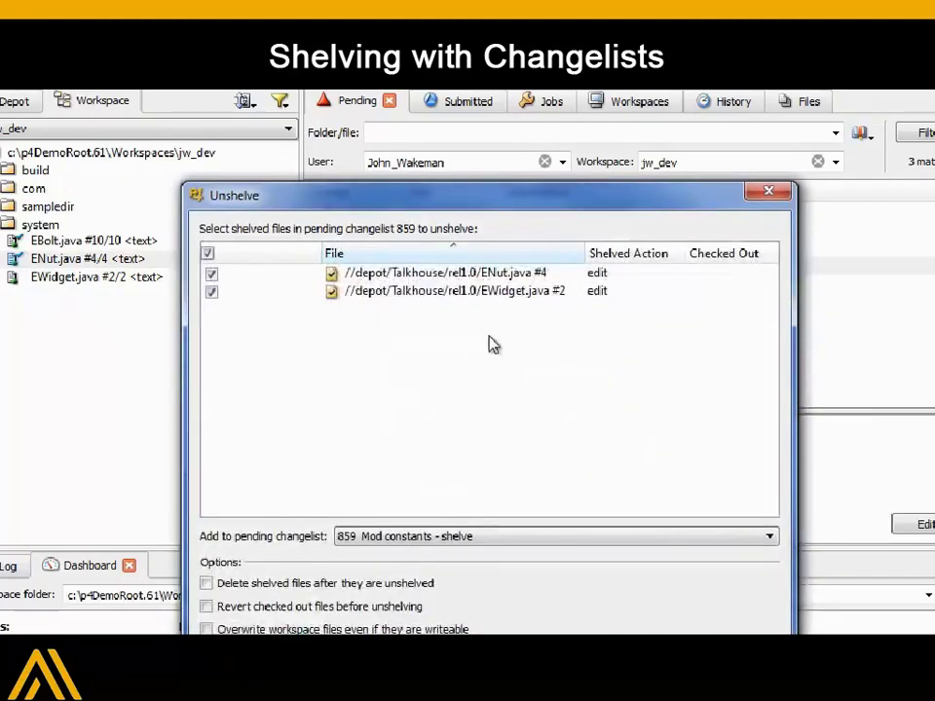
drag(472, 208, 438, 94)
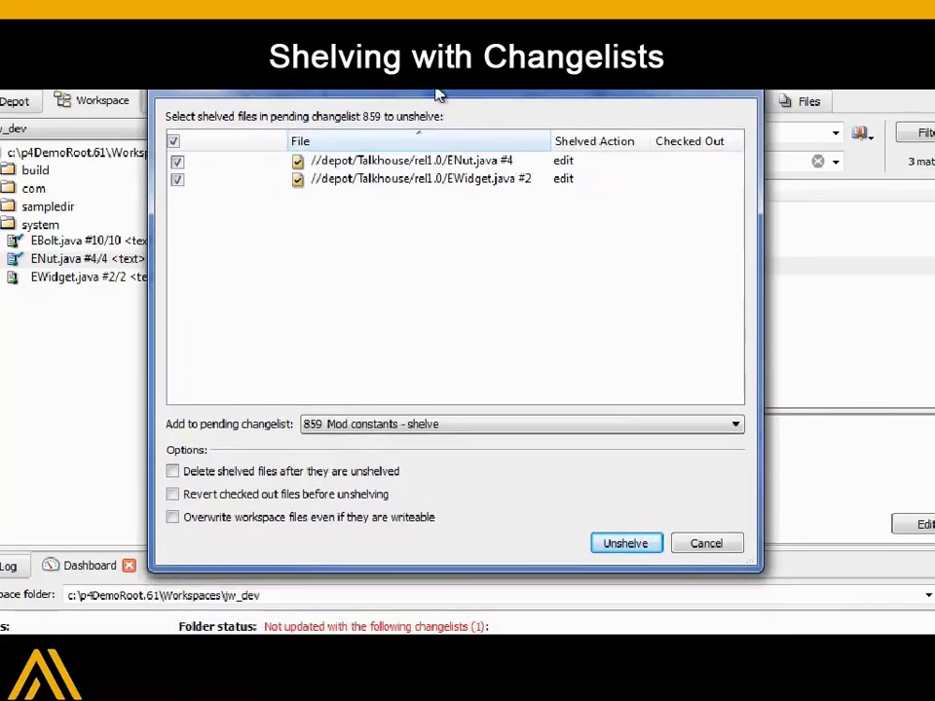
click(517, 425)
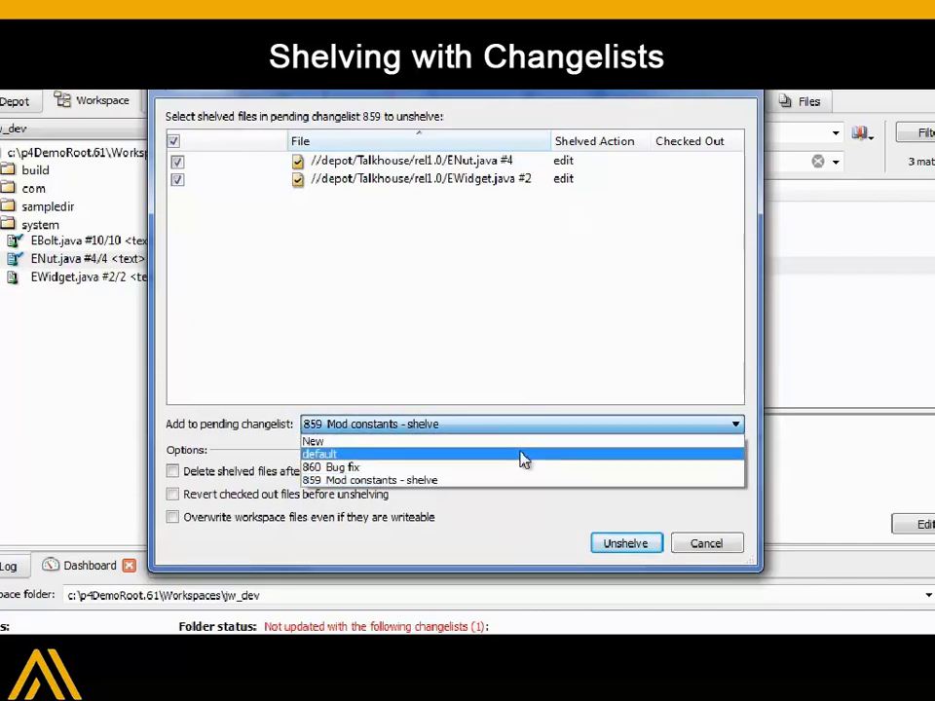
click(526, 482)
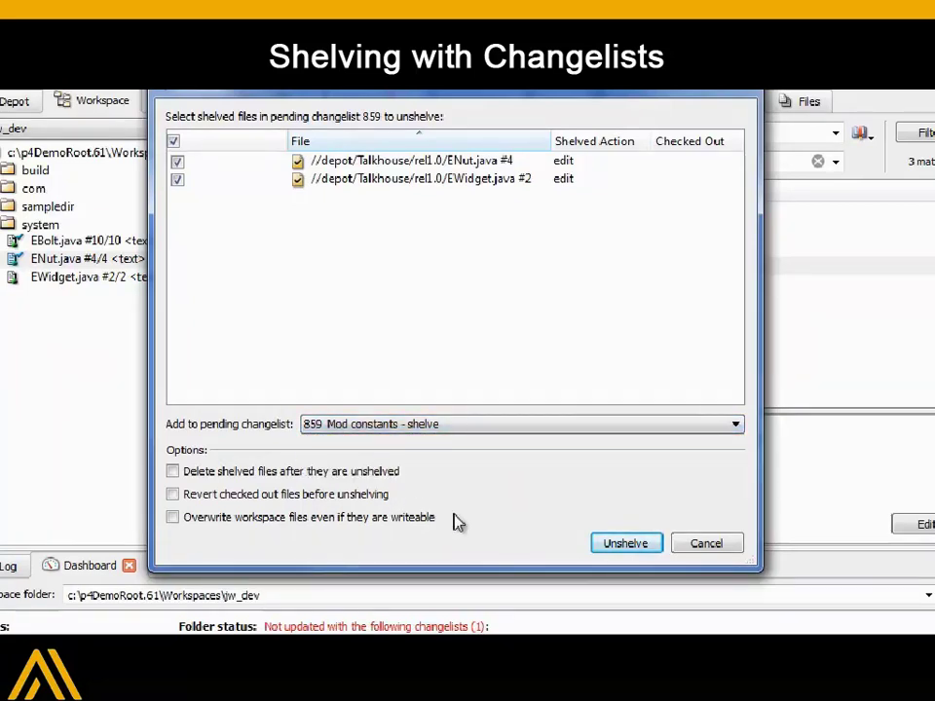
click(708, 544)
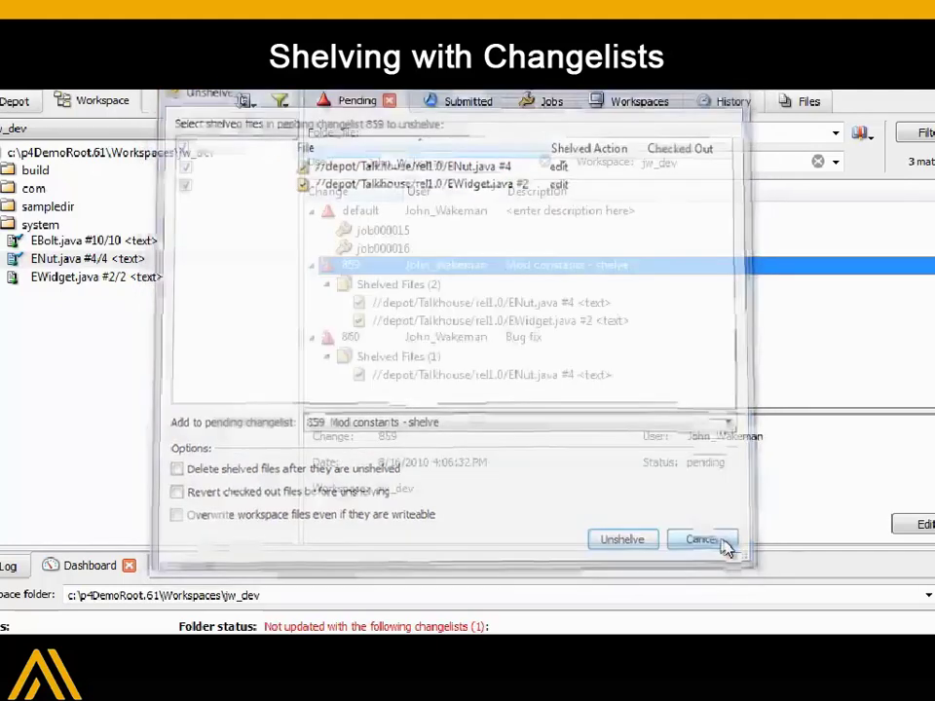
Unshelve ENut.java and EWidget.java together into their own "Mod constants - shelve" changelist
click(435, 306)
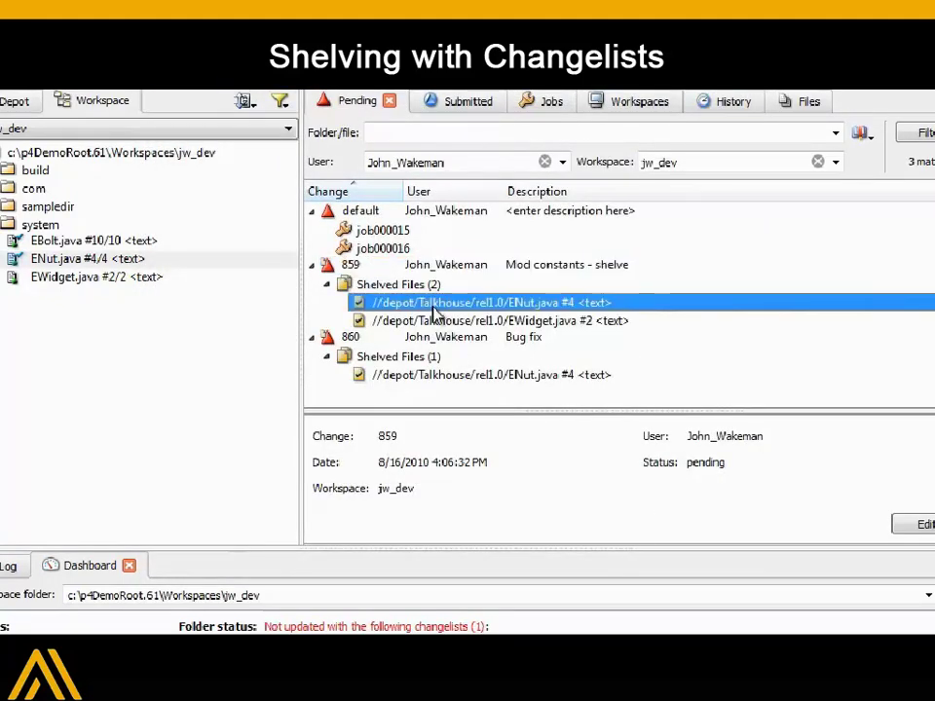
shift+click(435, 320)
drag(409, 312, 330, 274)
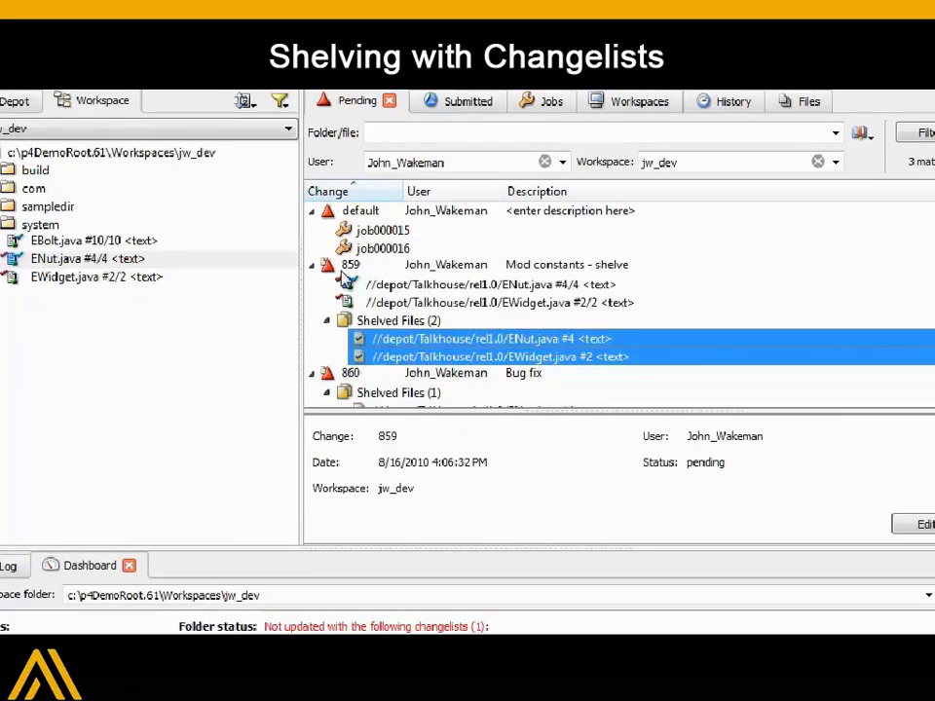
click(641, 289)
Change the EBolt constant in the checked-out EWidget.java to E_BOLT_STATE_TOTALLY_SCREWED_OFF, save the file and close the editor
click(647, 304)
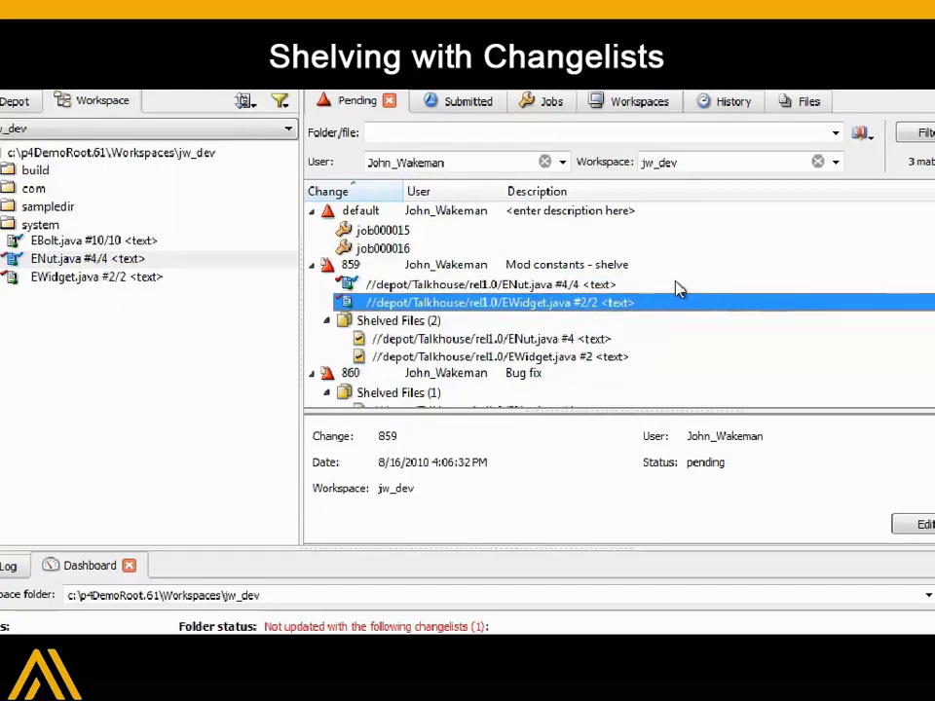
right_click(645, 312)
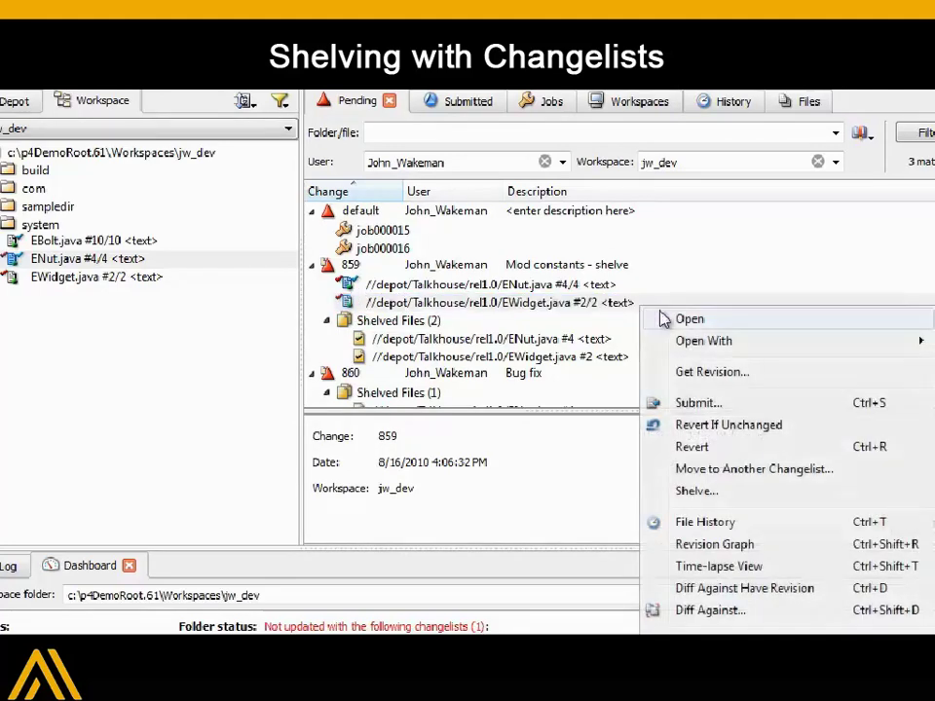
click(676, 318)
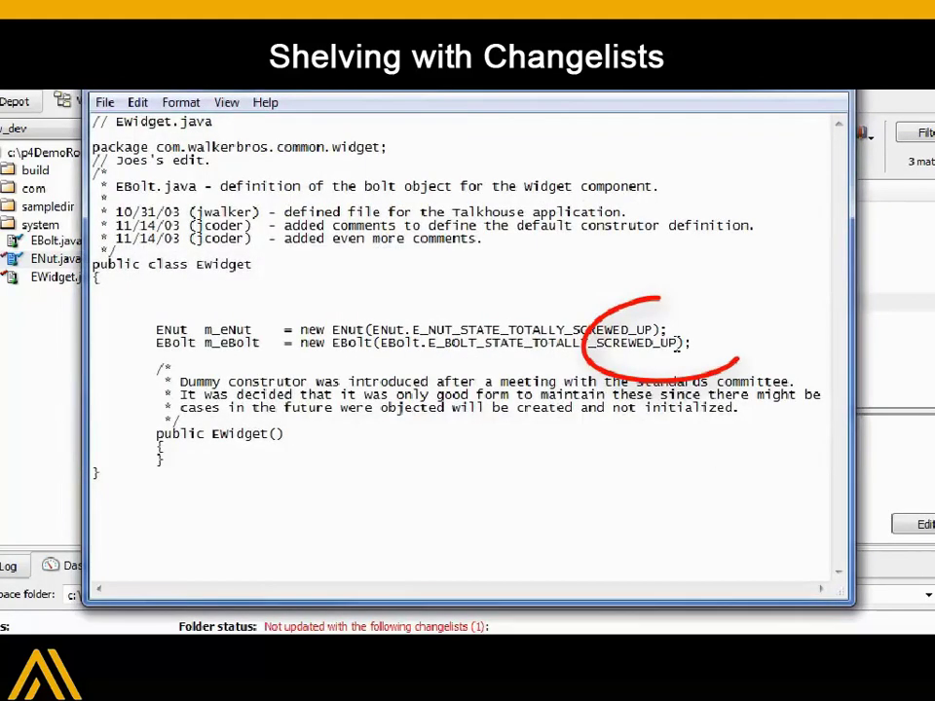
key(BackSpace)
key(BackSpace)
text(OFF)
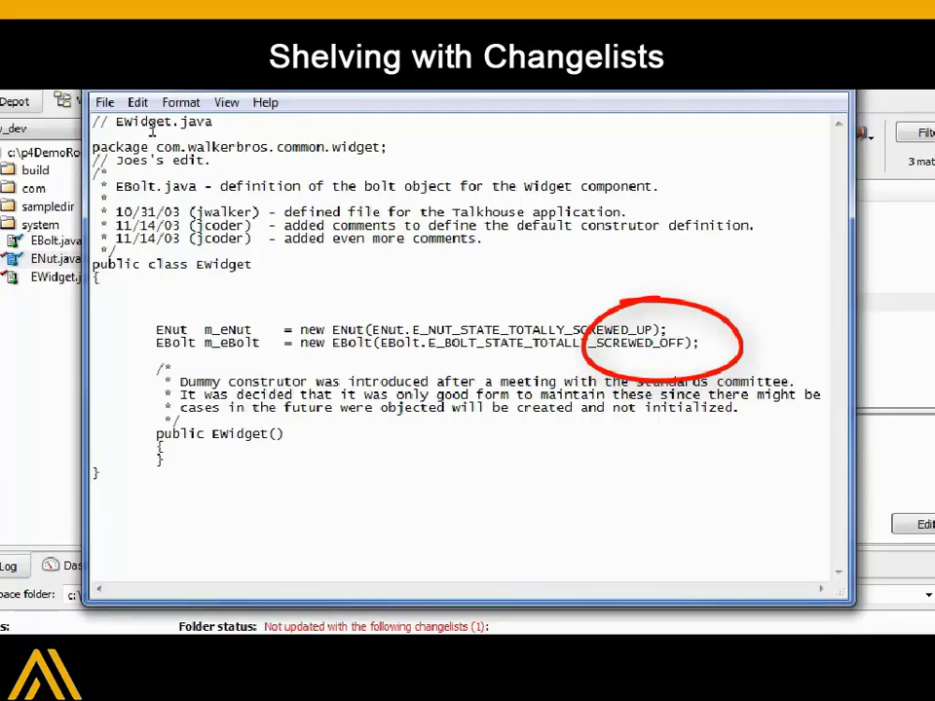
click(104, 103)
click(157, 169)
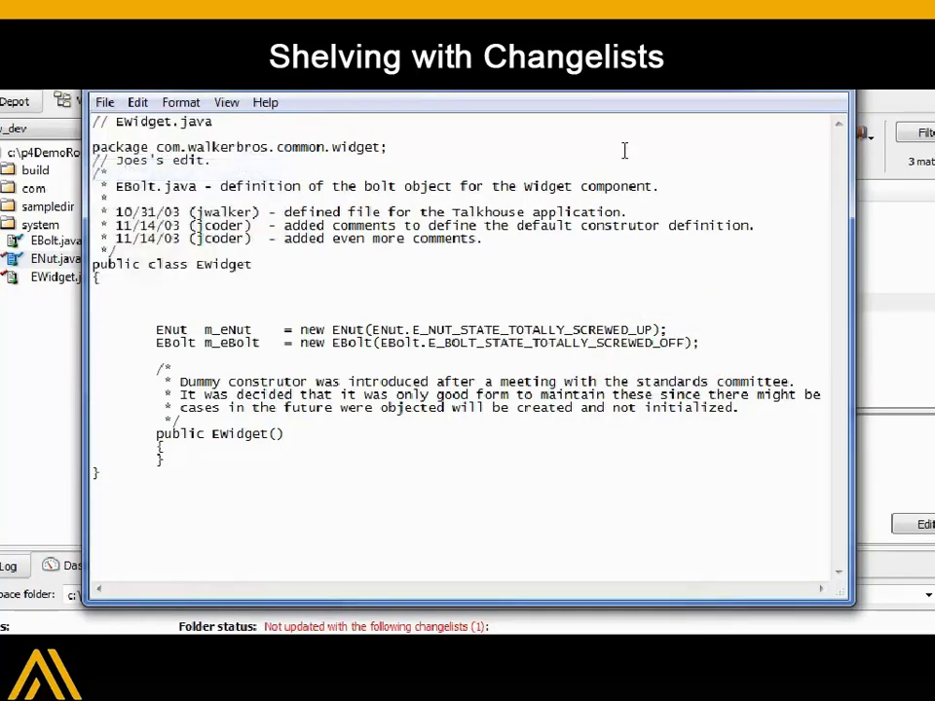
click(818, 94)
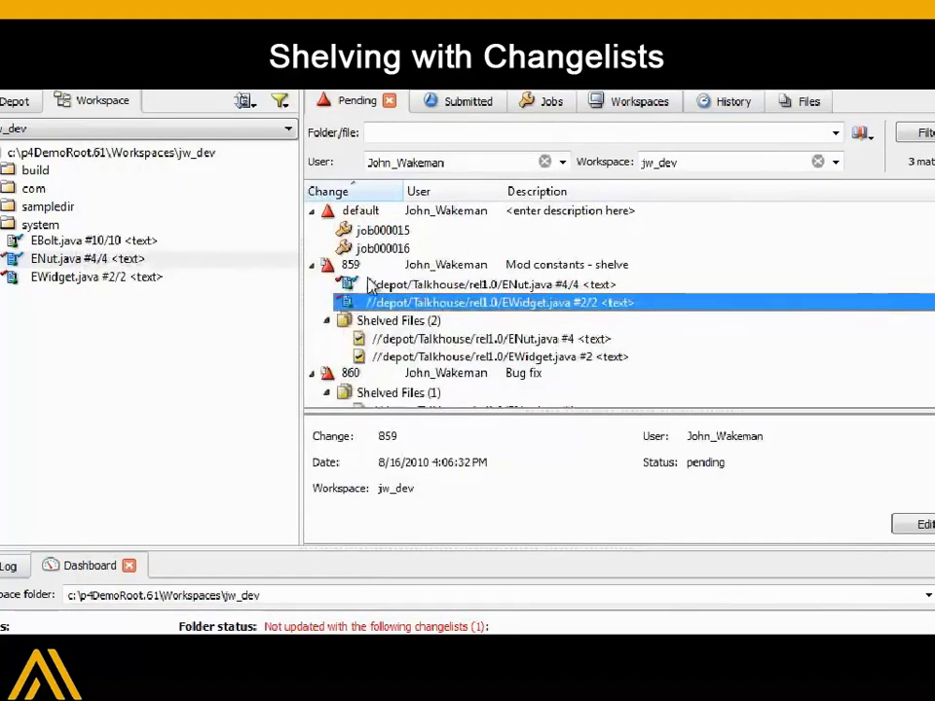
Submit the "Mod constants - shelve" changelist with both files, deleting its shelved files and shortening the description to "Mod constants"
right_click(350, 267)
click(384, 277)
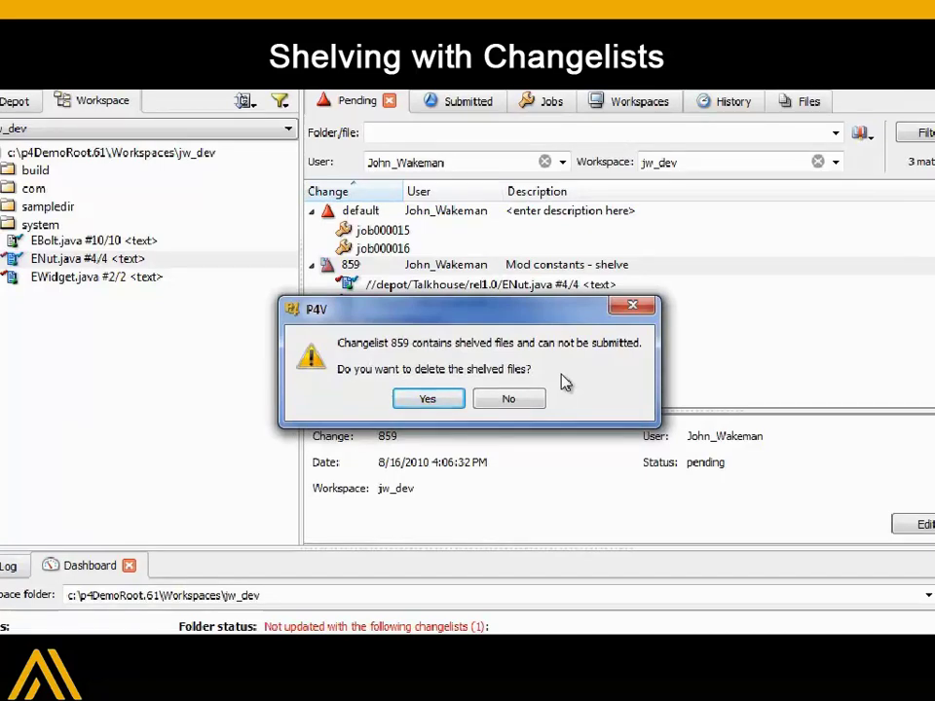
click(428, 399)
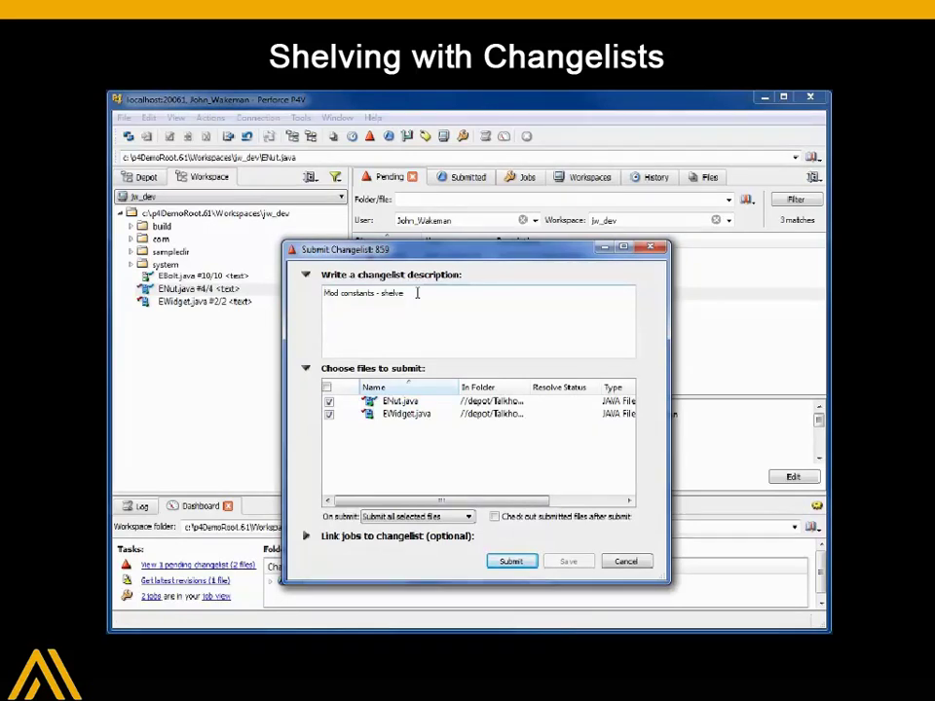
key(BackSpace)
key(BackSpace)
key(BackSpace)
key(BackSpace)
key(BackSpace)
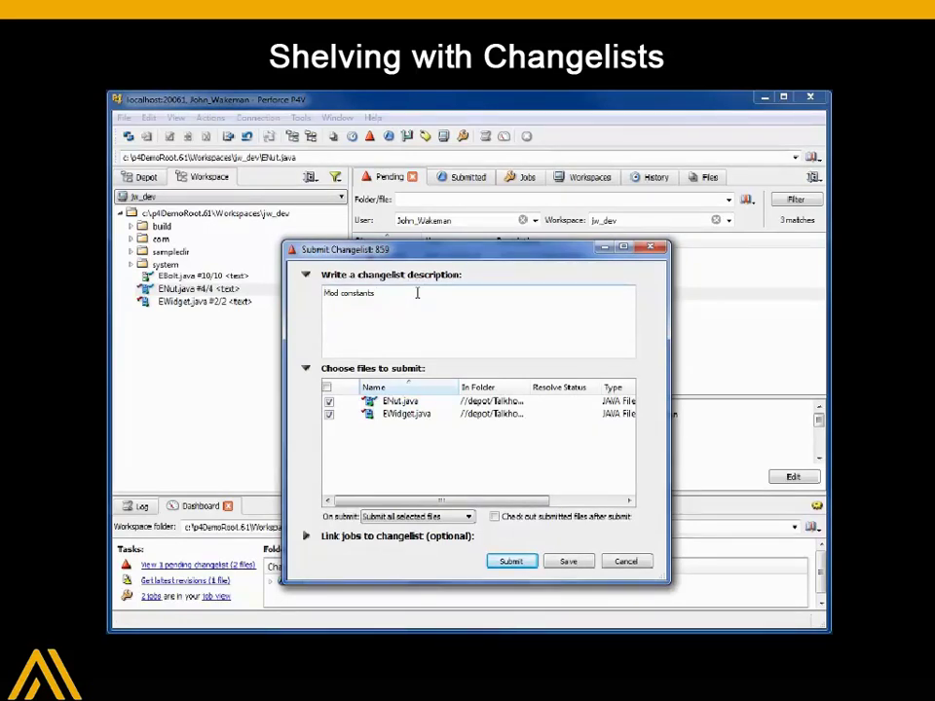
click(530, 562)
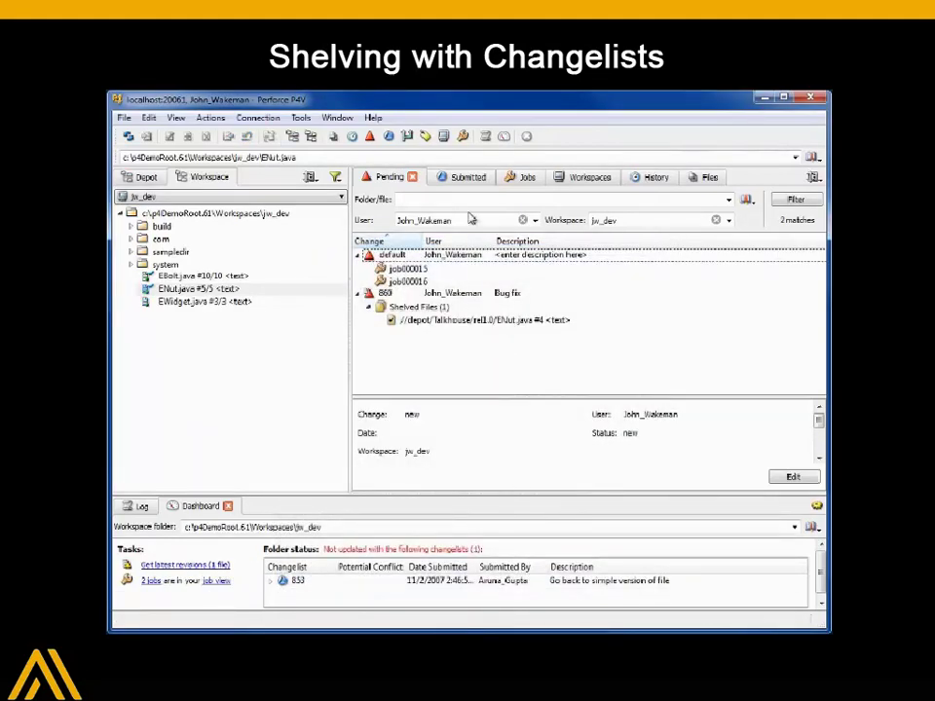
Review the ENut.java and EWidget.java revisions in the submitted "Mod constants" changelist
click(468, 178)
click(358, 255)
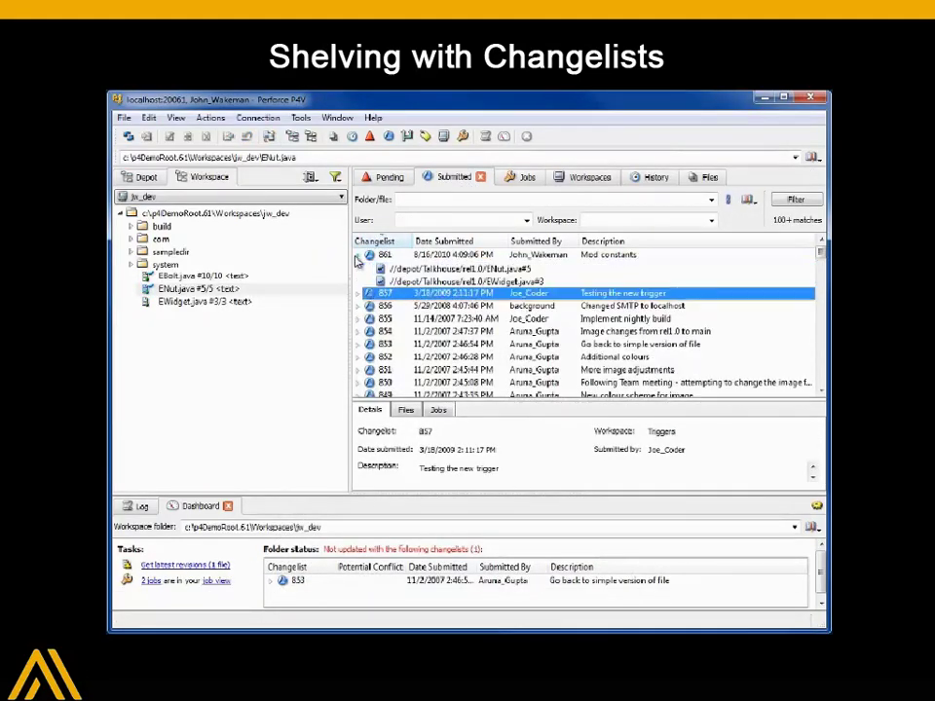
click(399, 269)
click(399, 281)
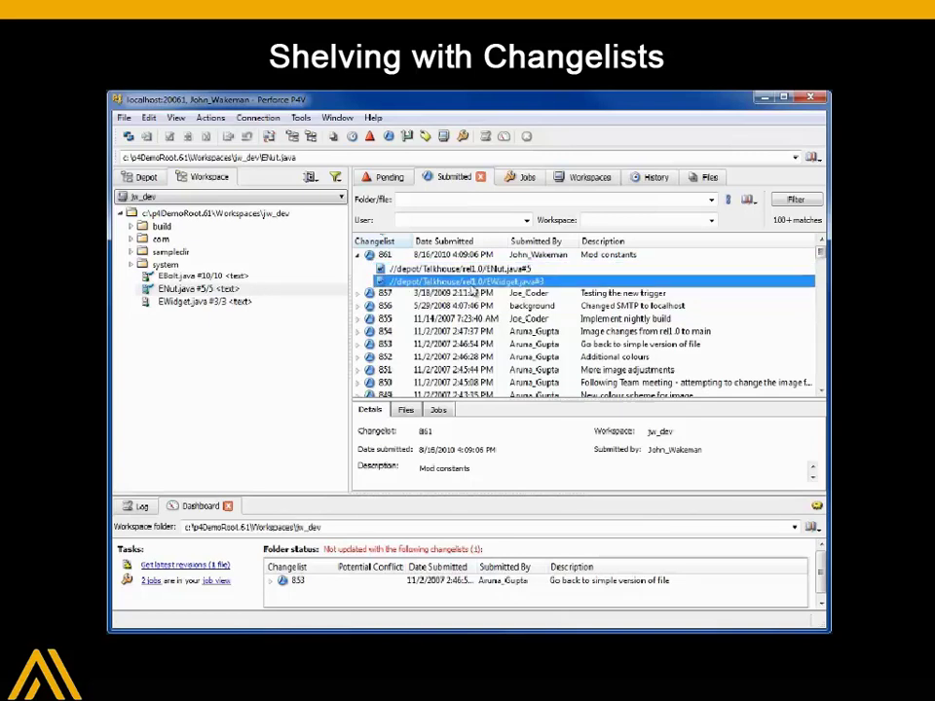
click(659, 258)
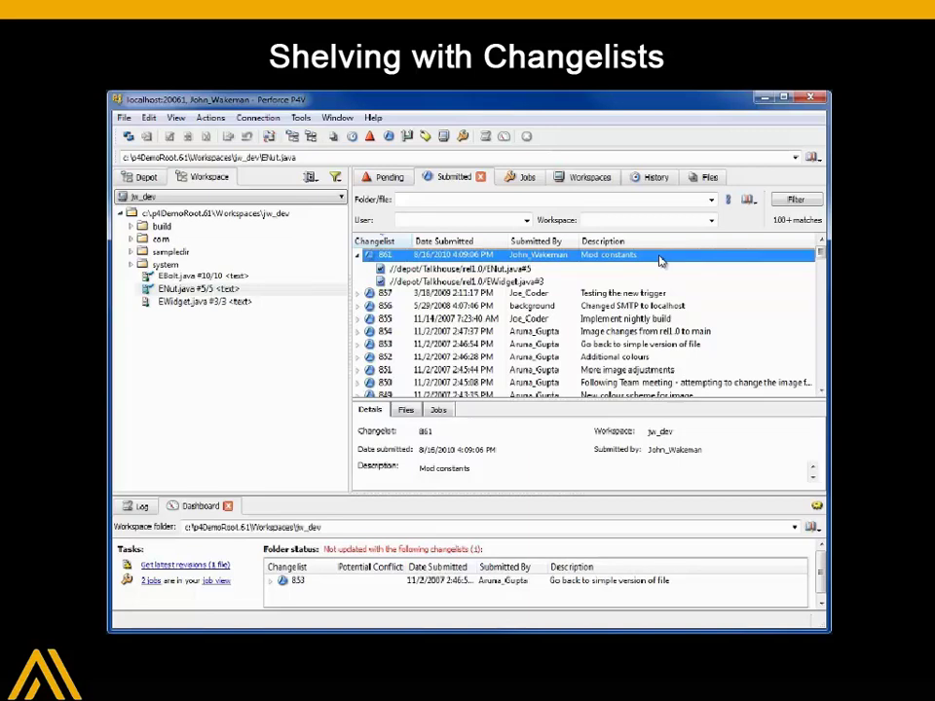
Filter the pending changelists to the other listed user and workspace jc_dev, and expand the shelved files of "New feature prototype"
click(390, 177)
click(536, 221)
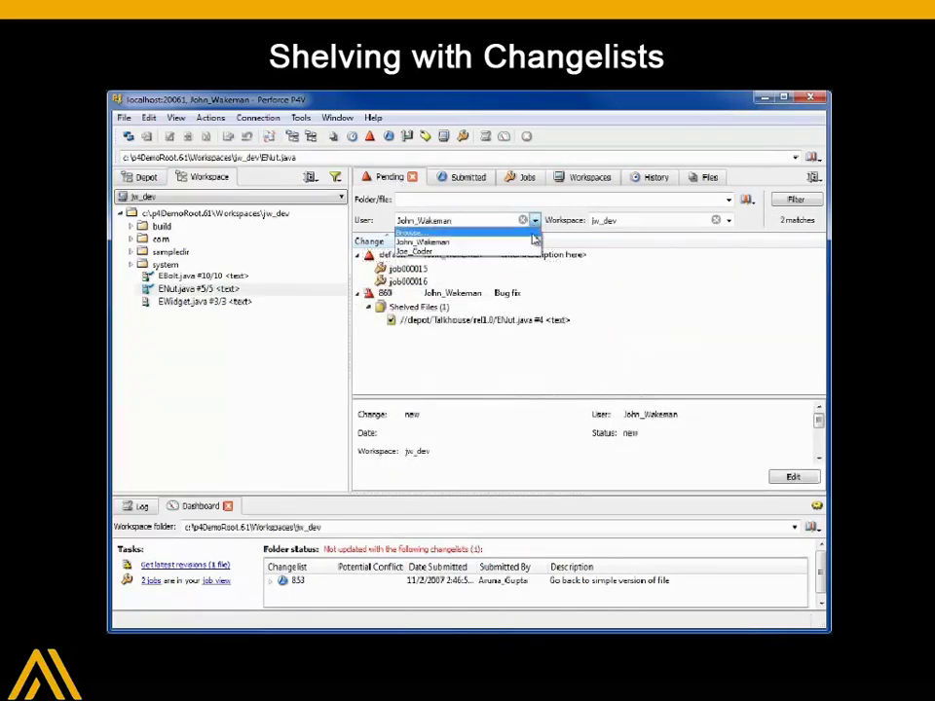
click(531, 255)
click(728, 222)
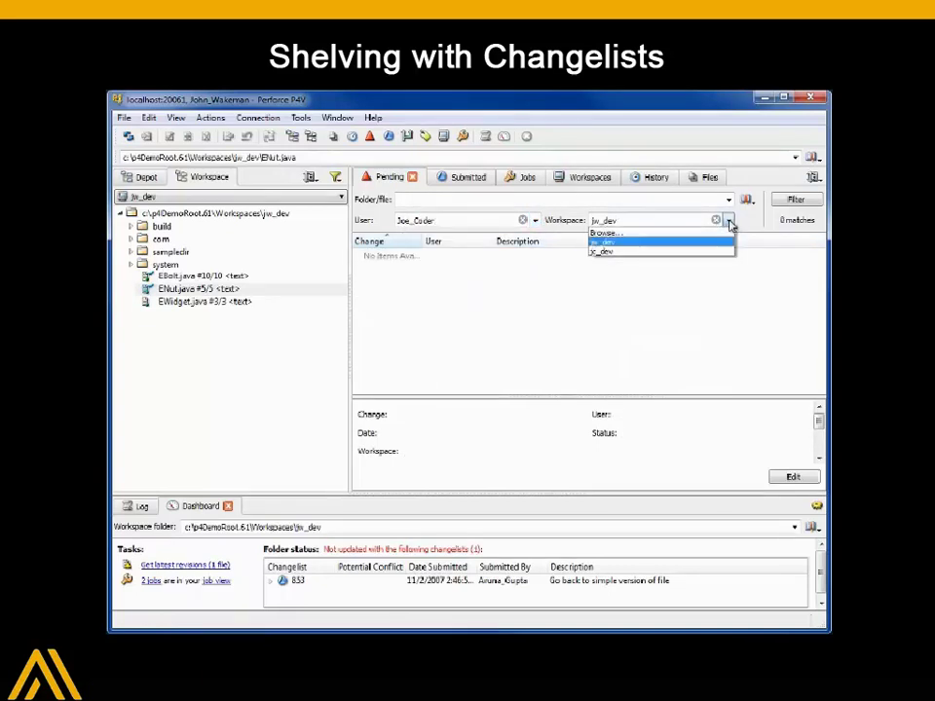
click(662, 251)
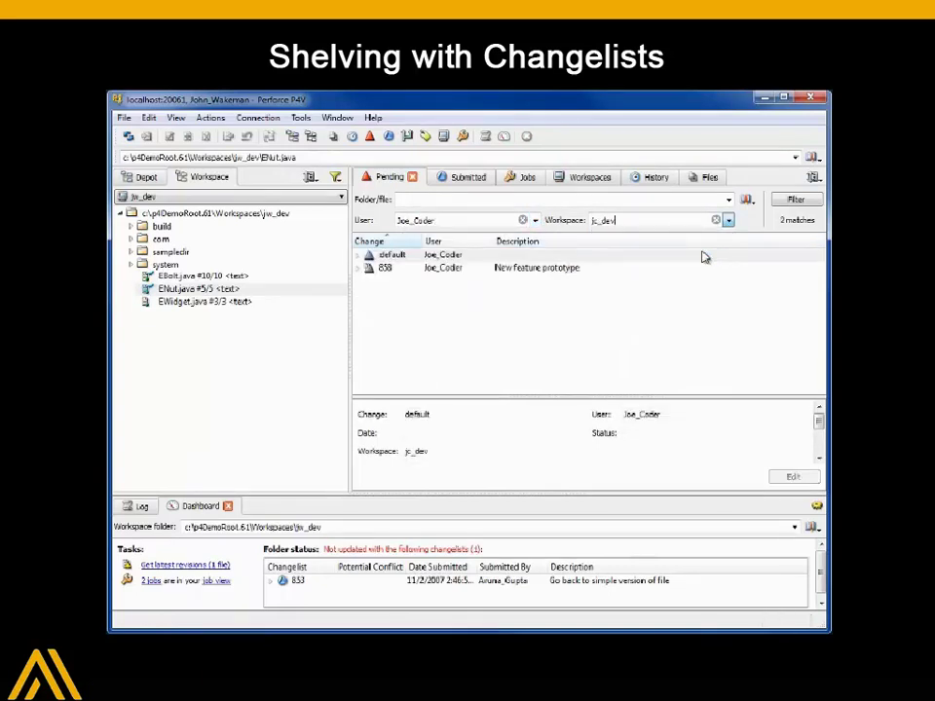
click(359, 268)
click(371, 281)
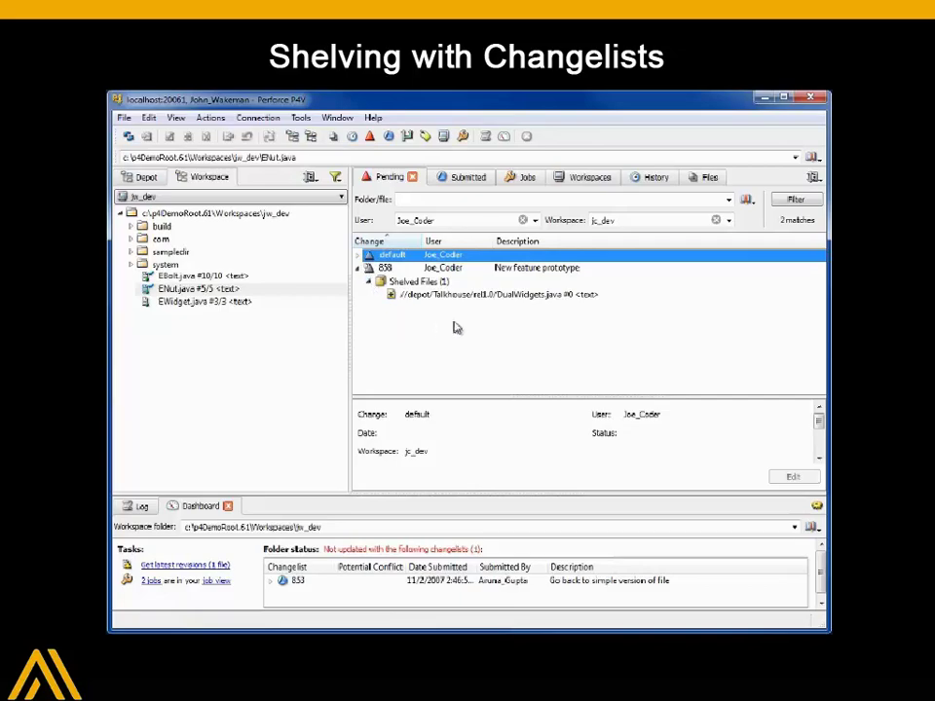
View the contents of the shelved DualWidgets.java in the "New feature prototype" changelist and close the viewer
click(478, 294)
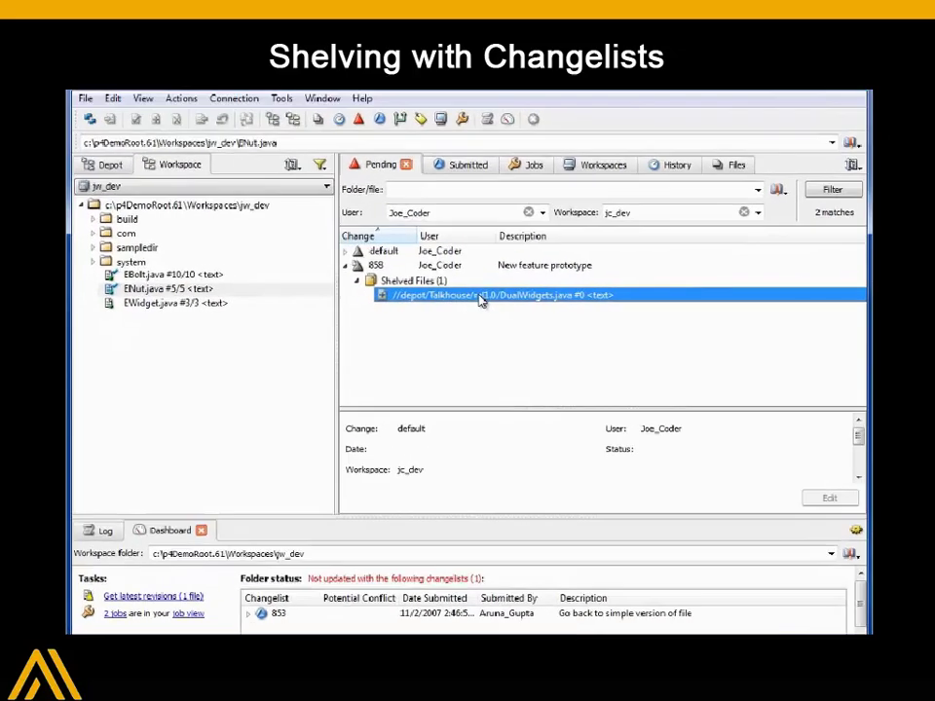
double_click(479, 294)
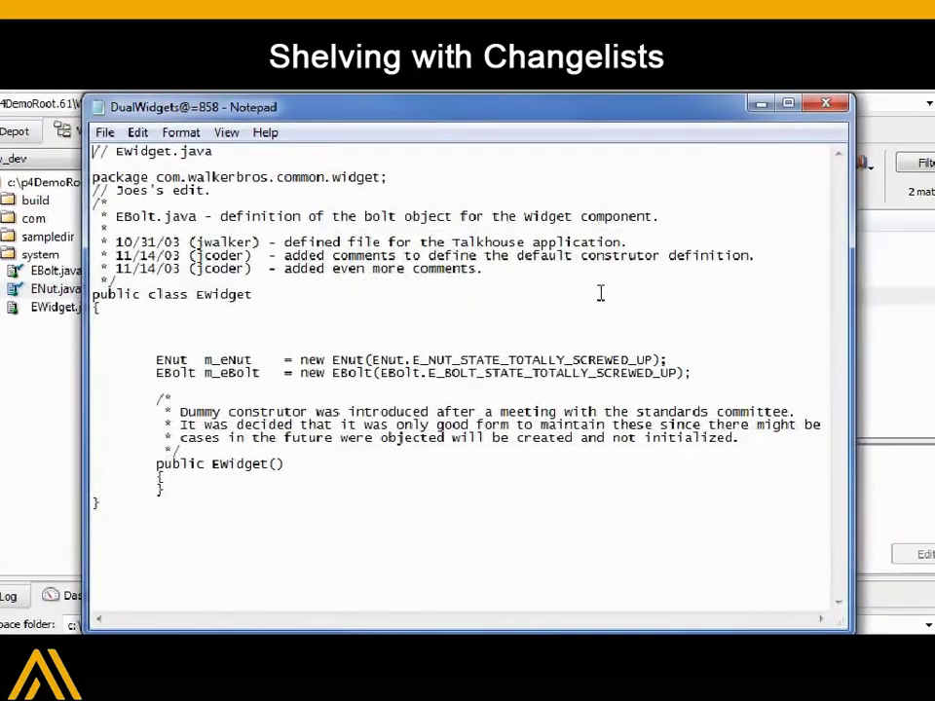
click(825, 104)
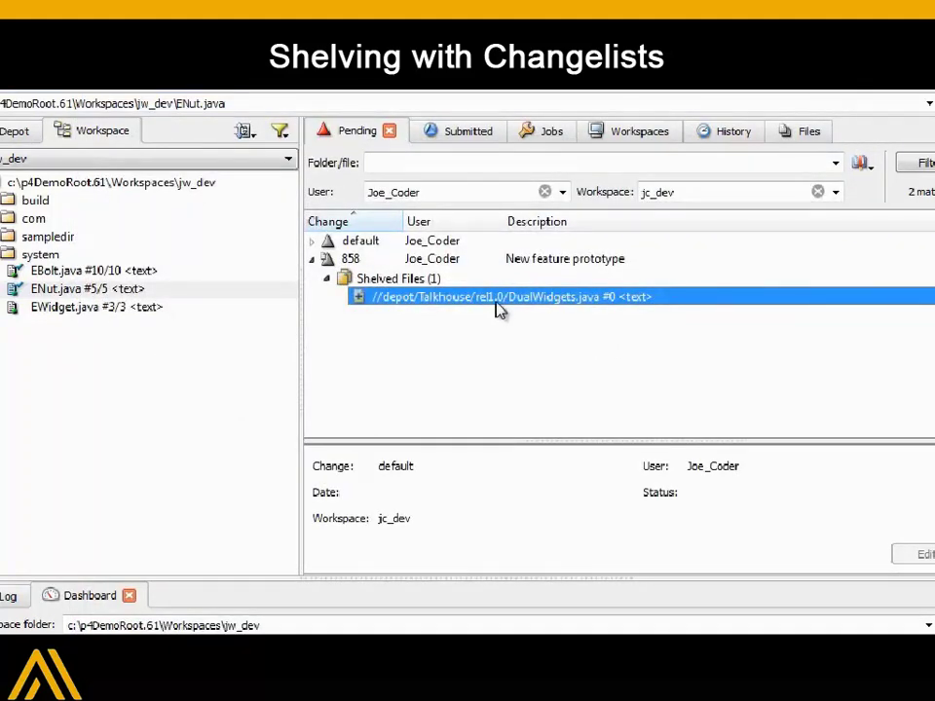
Unshelve DualWidgets.java from the "New feature prototype" changelist into the default pending changelist
right_click(495, 302)
click(616, 366)
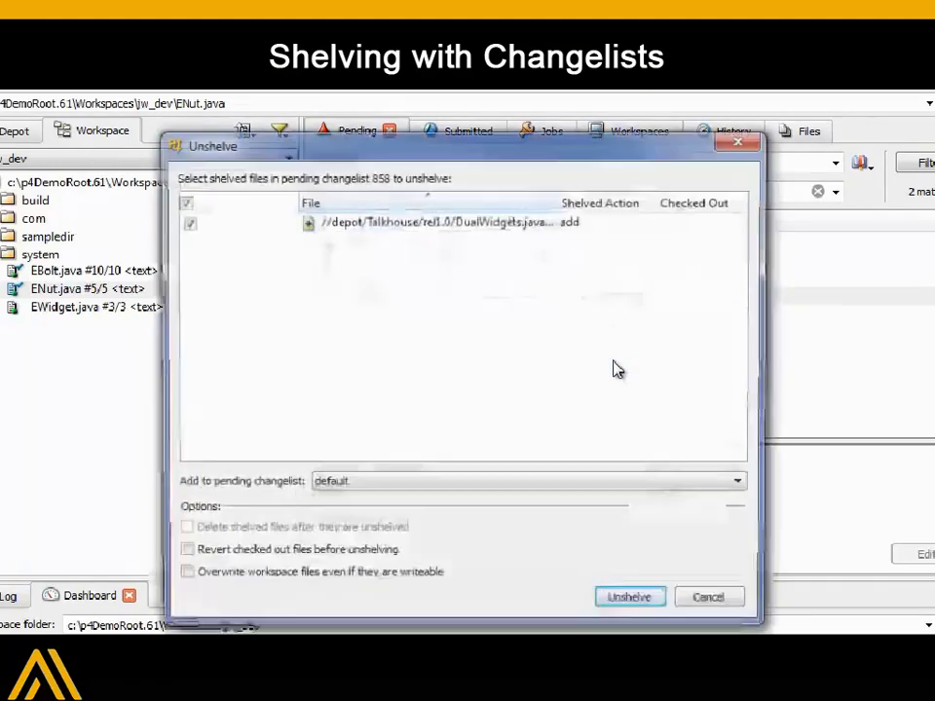
click(656, 607)
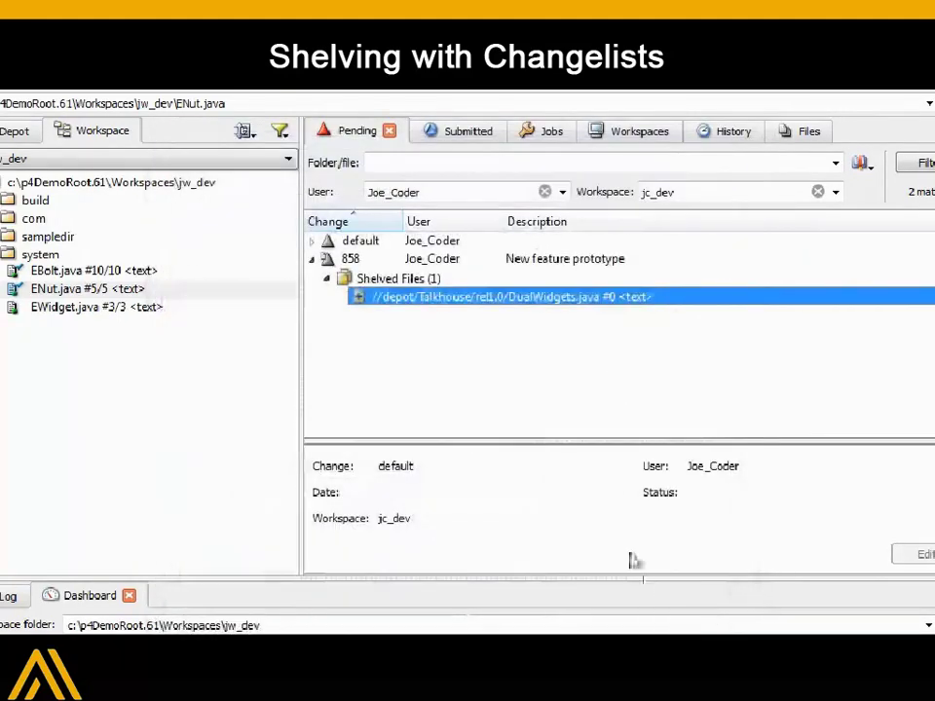
Filter the pending changelists back to the jw_dev workspace and its owner, and expand the default changelist to inspect its file
click(562, 191)
click(561, 224)
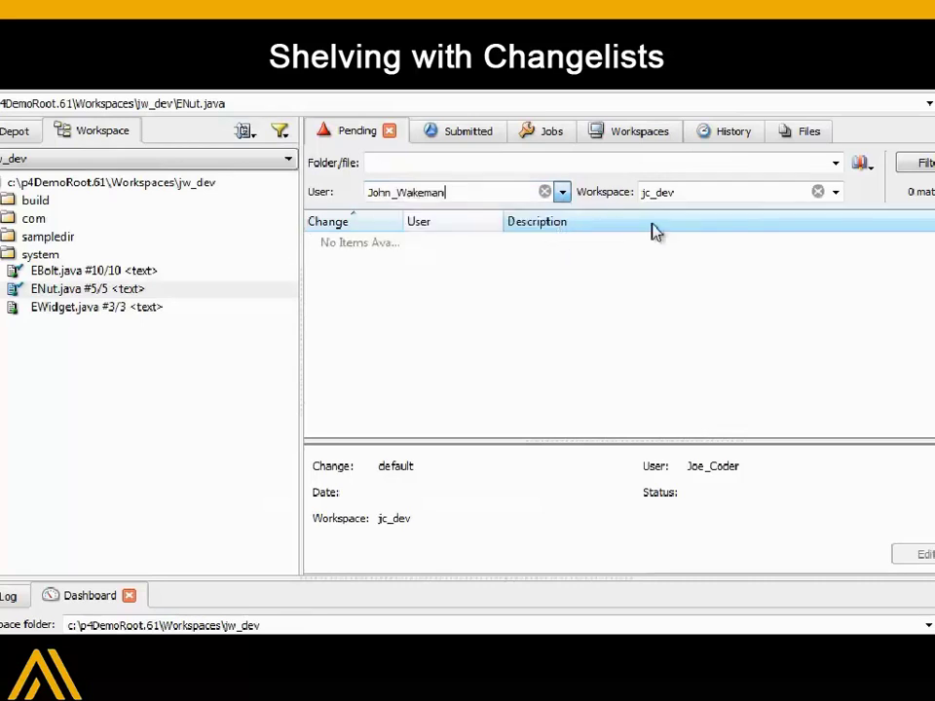
click(835, 194)
click(814, 224)
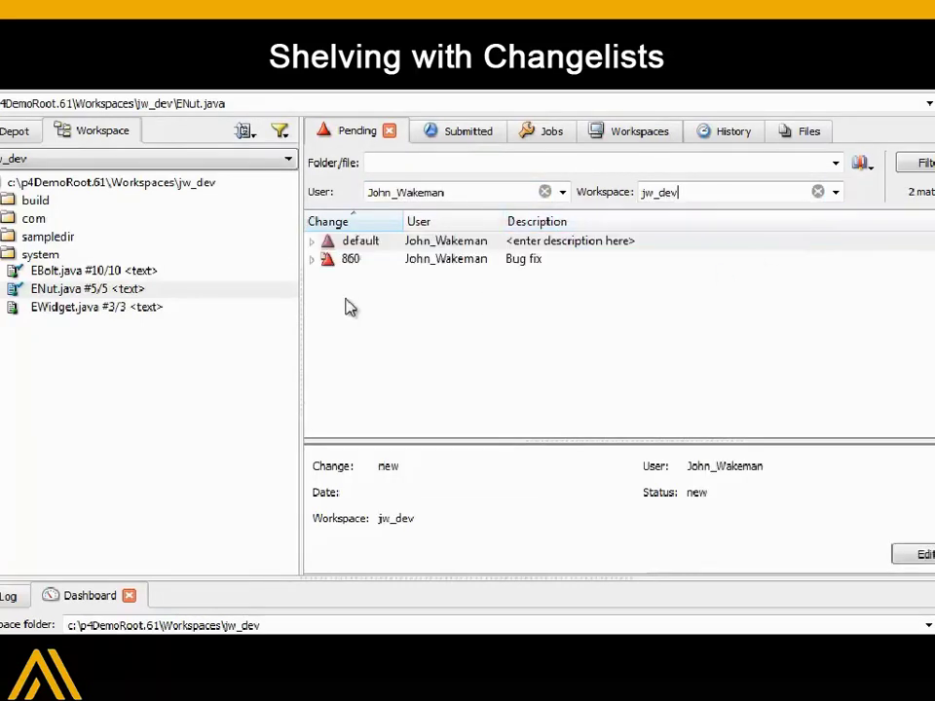
click(313, 241)
click(600, 263)
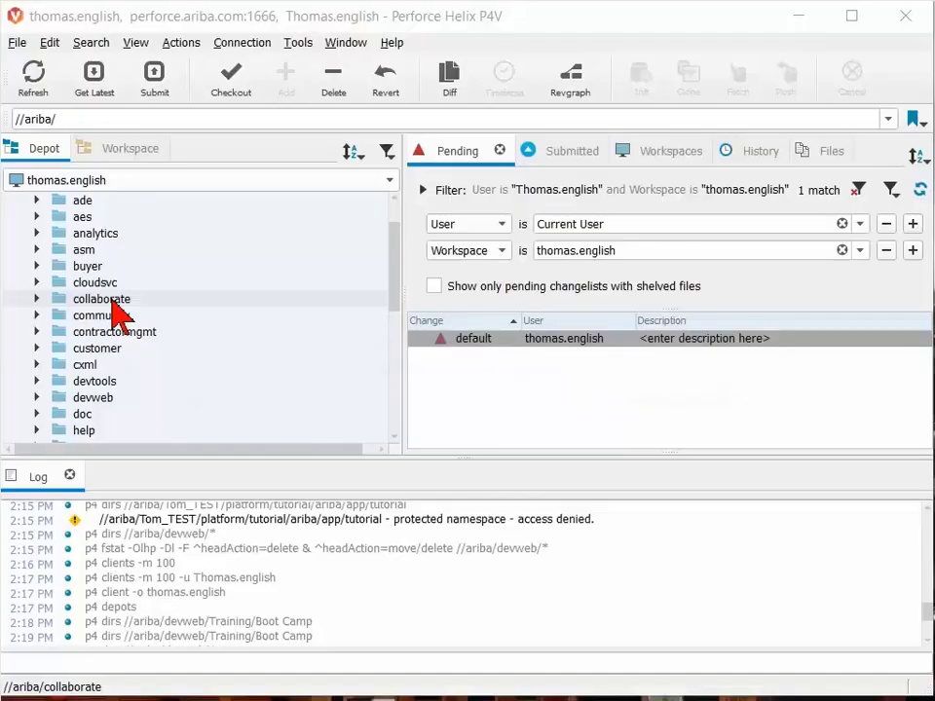
Browse the //ariba depot to devweb/Training/Boot Camp and select ANRC Finding Your Way 2.1.mp4
scroll(117, 312, down, 4)
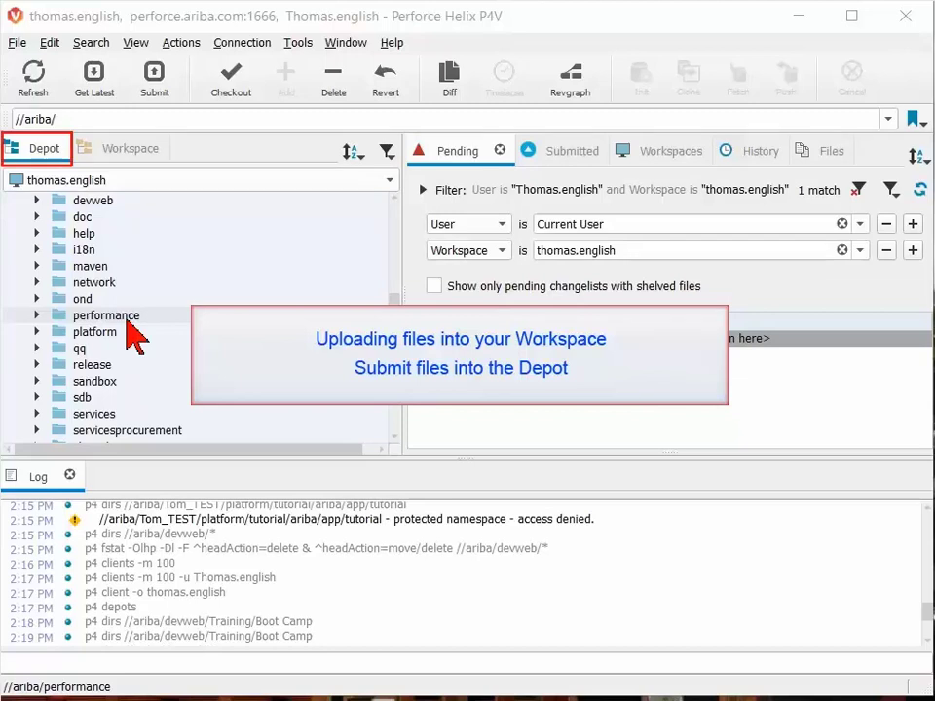
scroll(134, 334, up, 2)
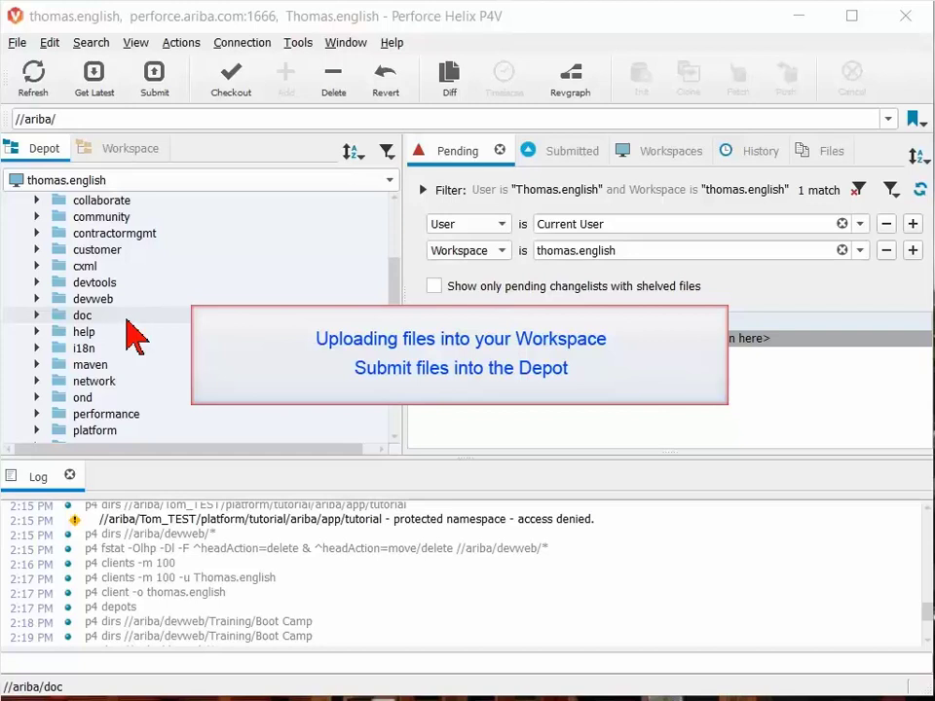
double_click(41, 300)
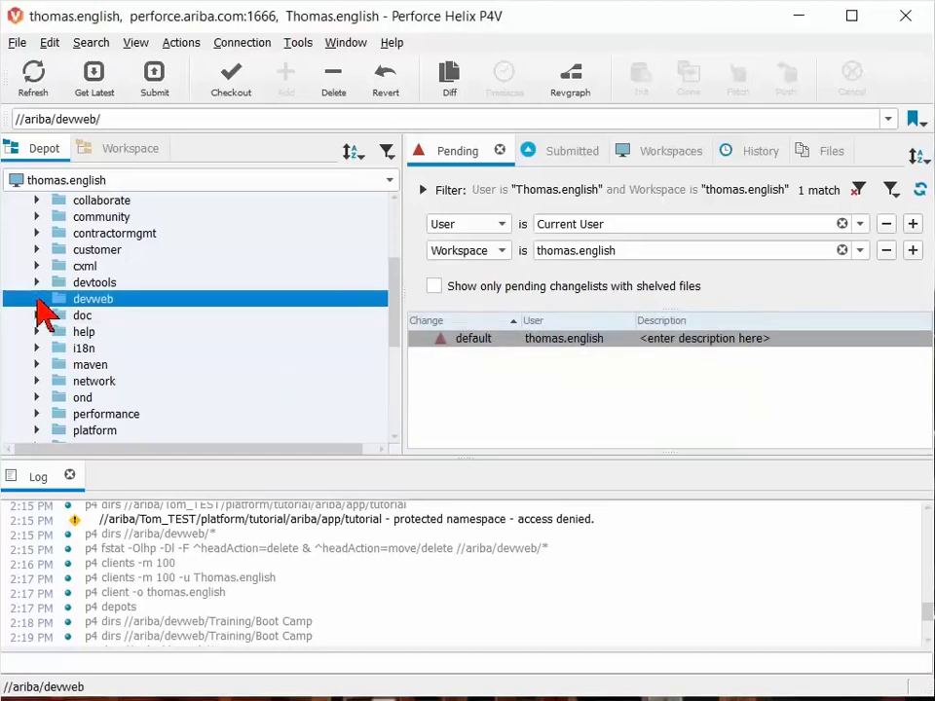
scroll(122, 384, down, 15)
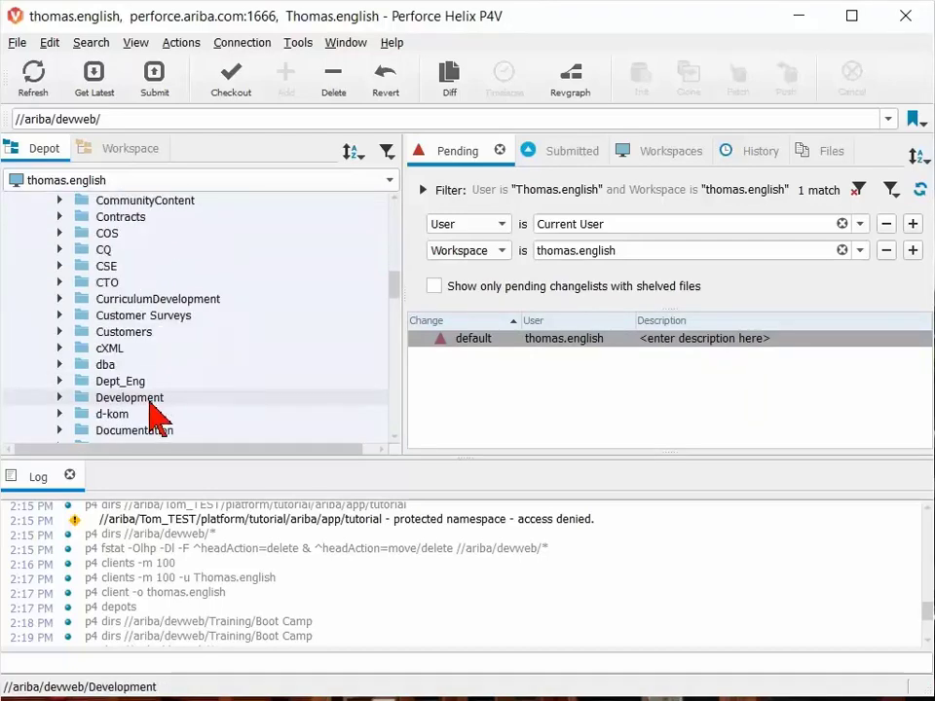
scroll(150, 380, down, 4)
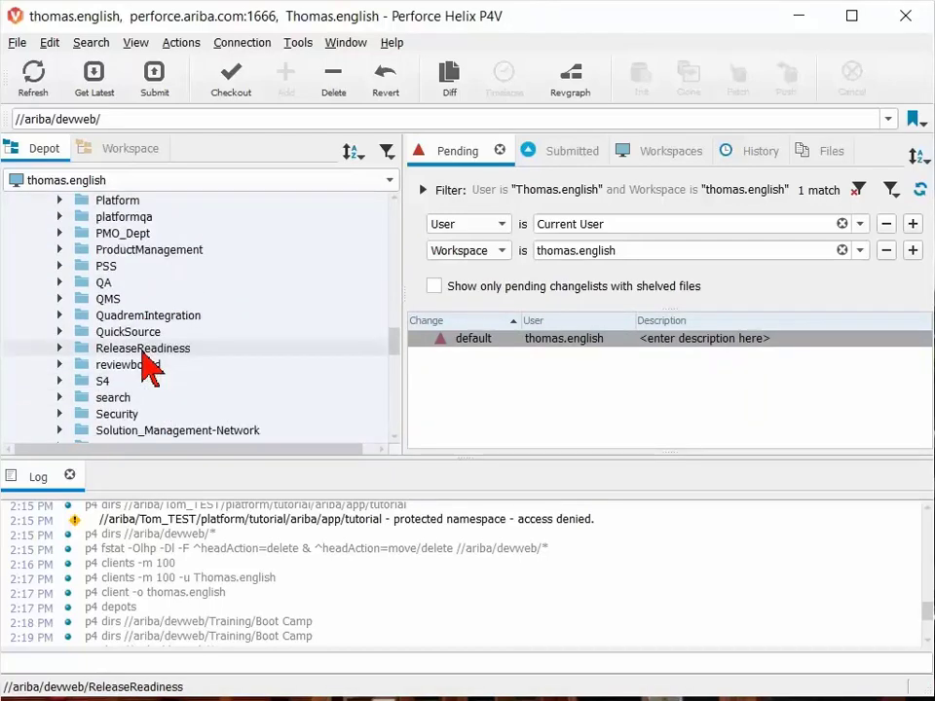
click(59, 398)
scroll(73, 395, down, 5)
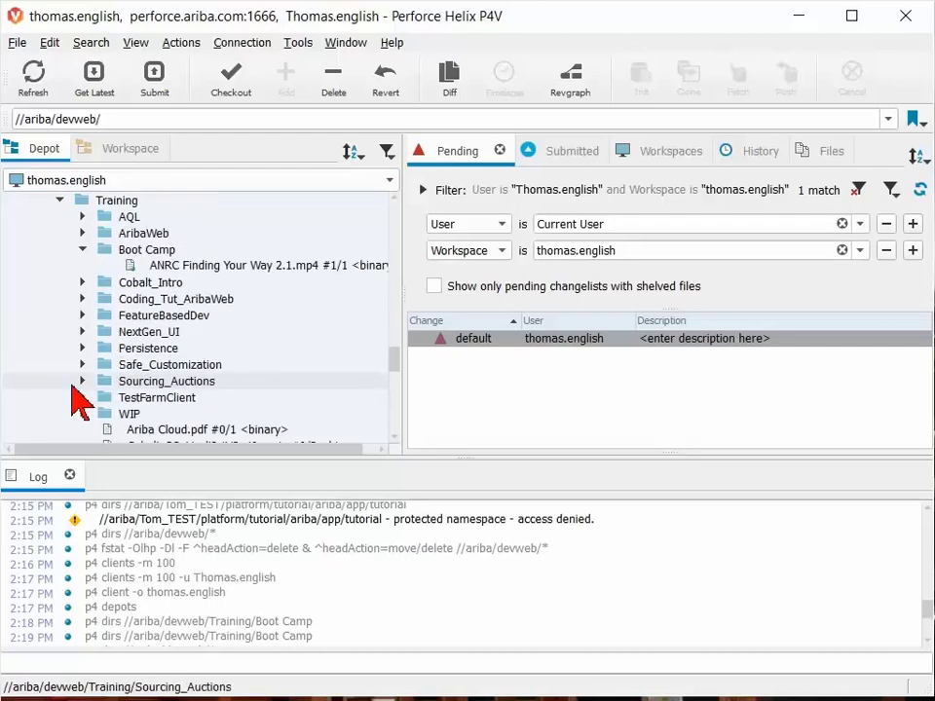
scroll(76, 391, up, 2)
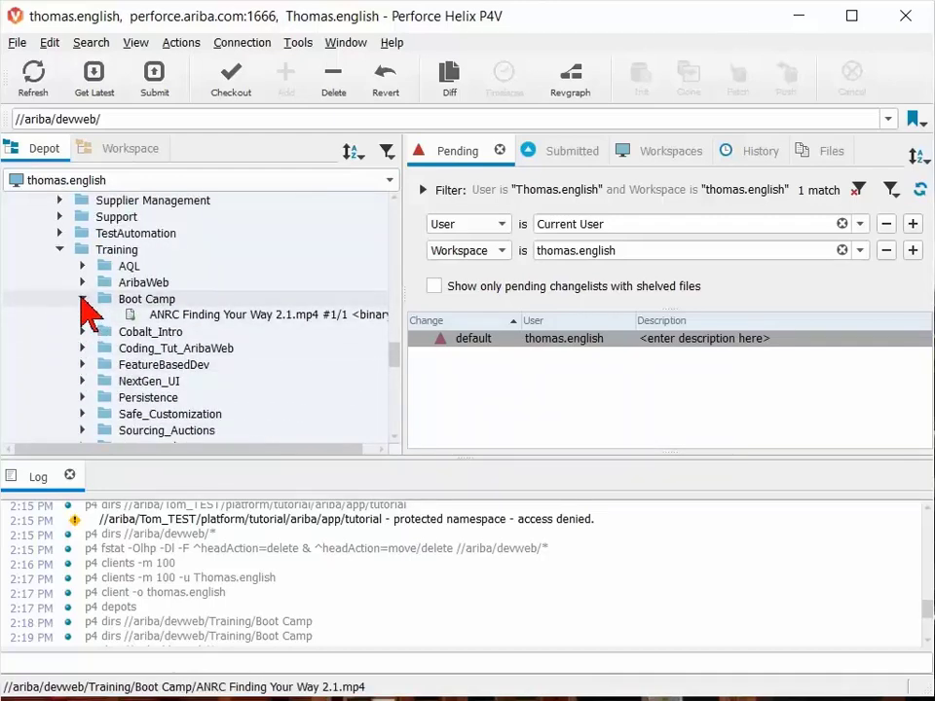
click(173, 314)
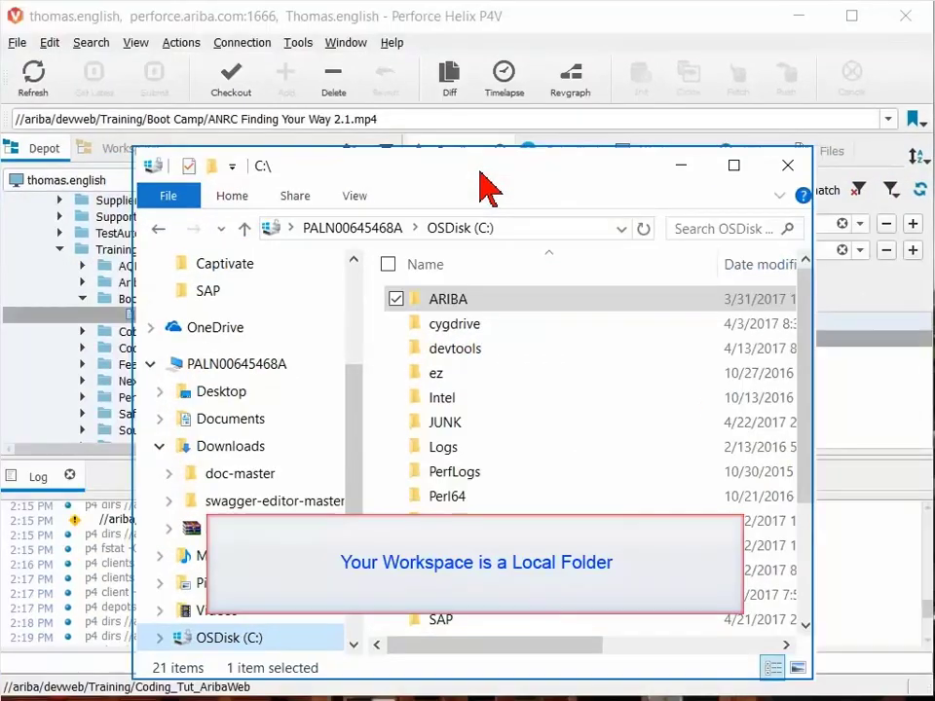
In File Explorer, open the local workspace folder C:\ARIBA\ariba\devweb\Training\Boot Camp
double_click(436, 304)
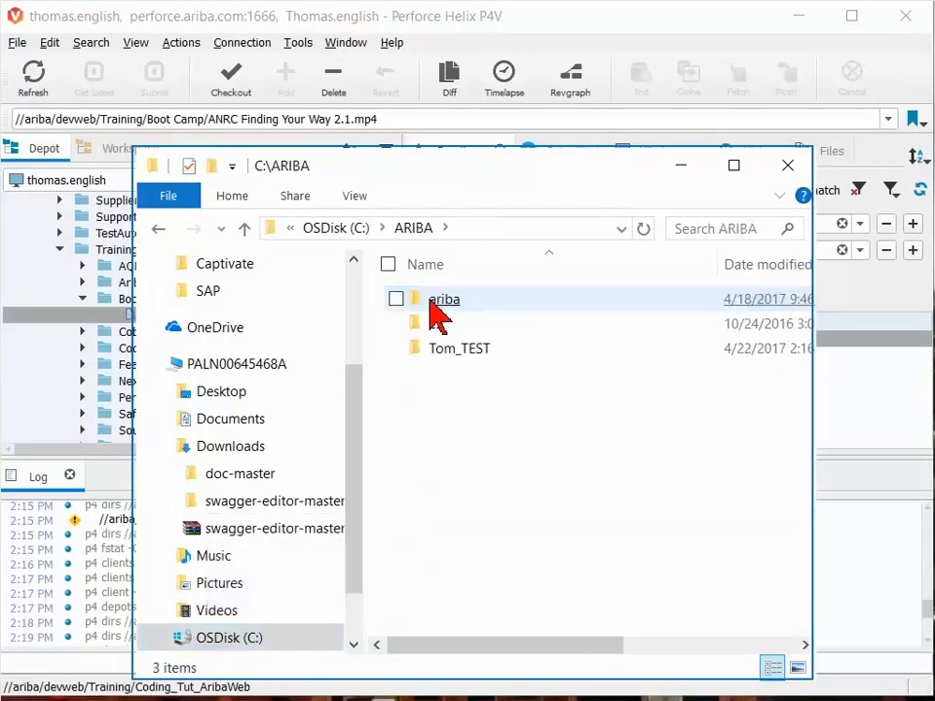
double_click(454, 302)
double_click(454, 398)
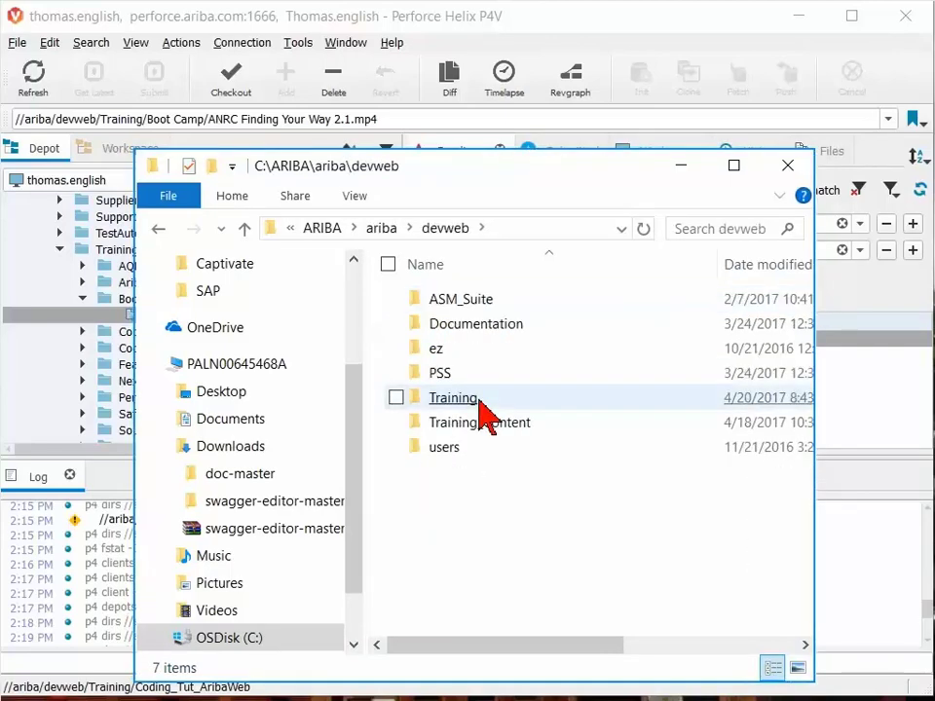
double_click(478, 399)
double_click(461, 351)
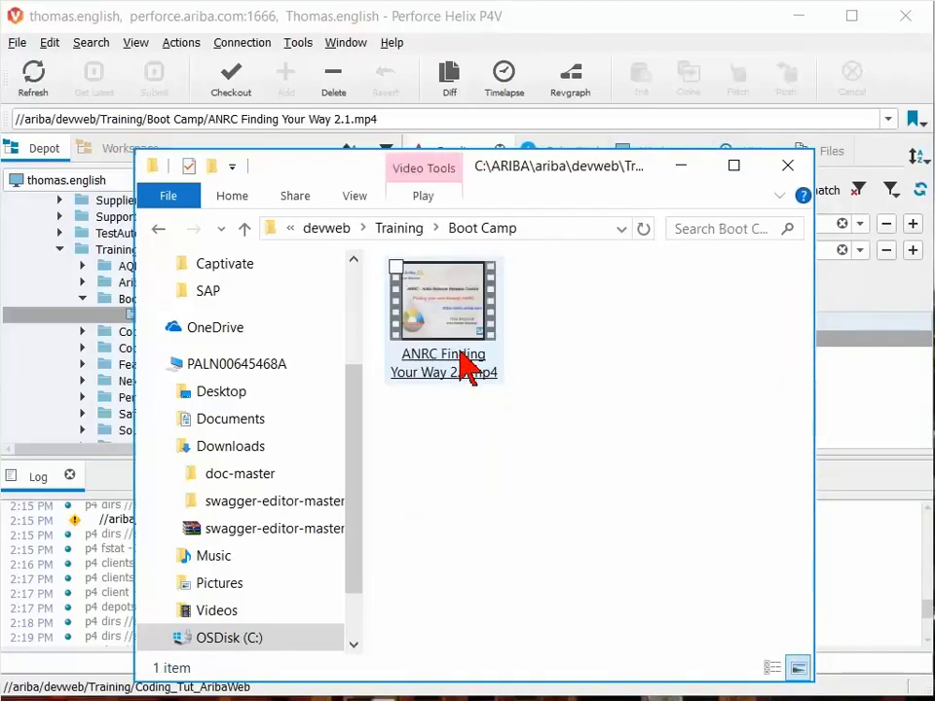
Copy order.xml and BayAreaSchool.aml from the Downloads folder
scroll(359, 590, down, 2)
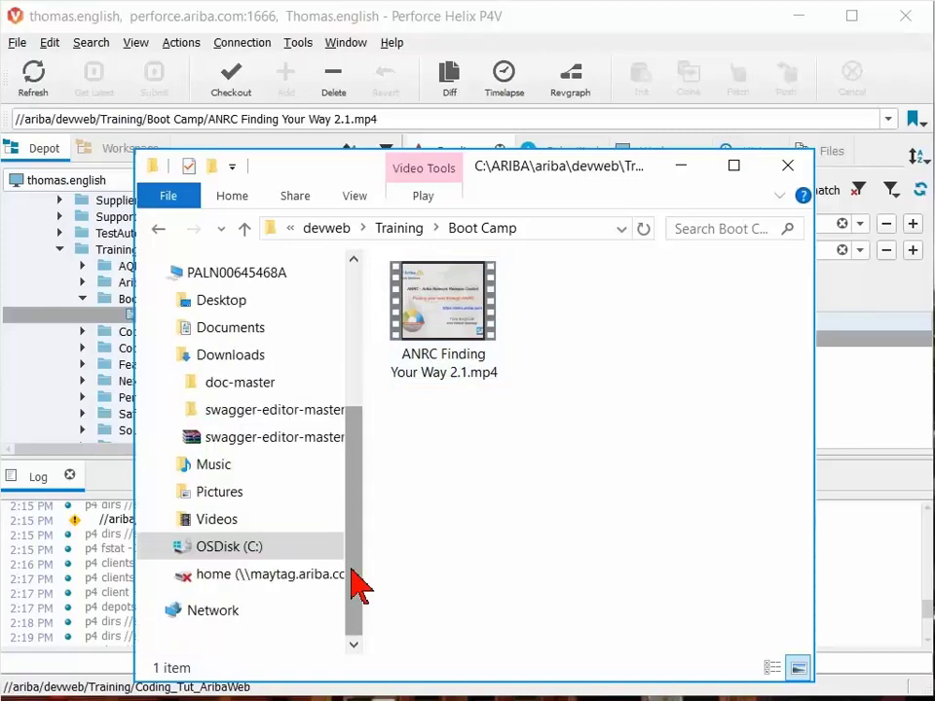
click(265, 354)
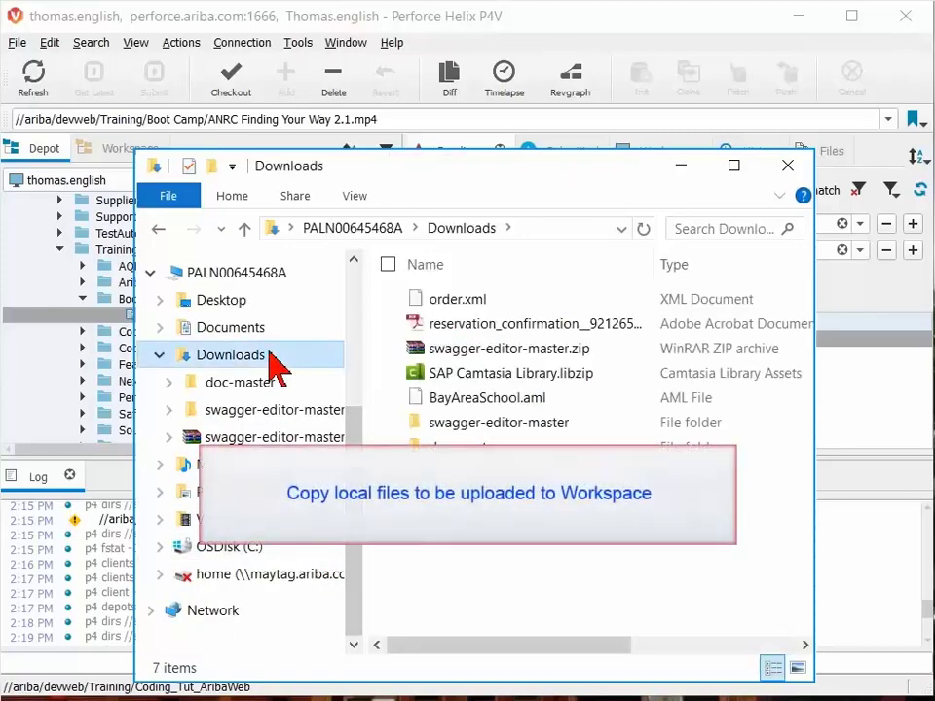
click(474, 303)
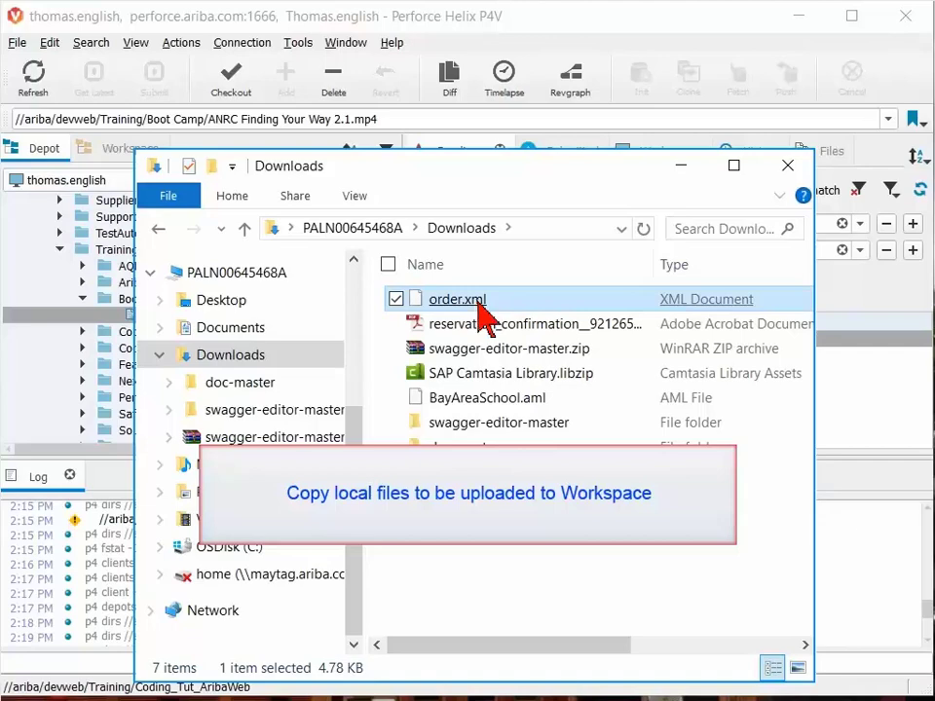
ctrl+click(486, 401)
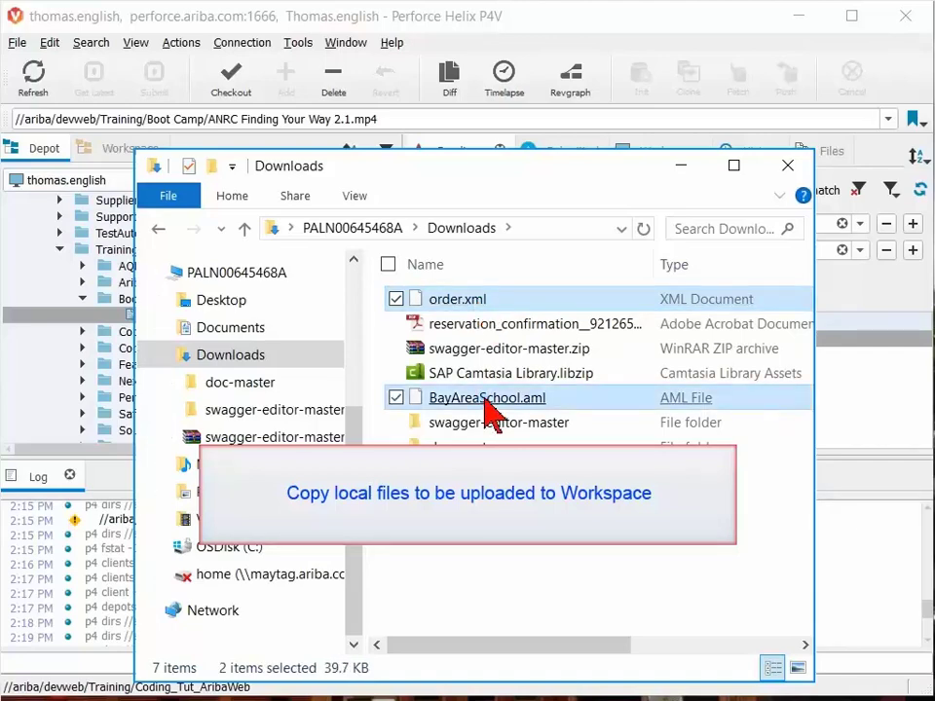
right_click(490, 404)
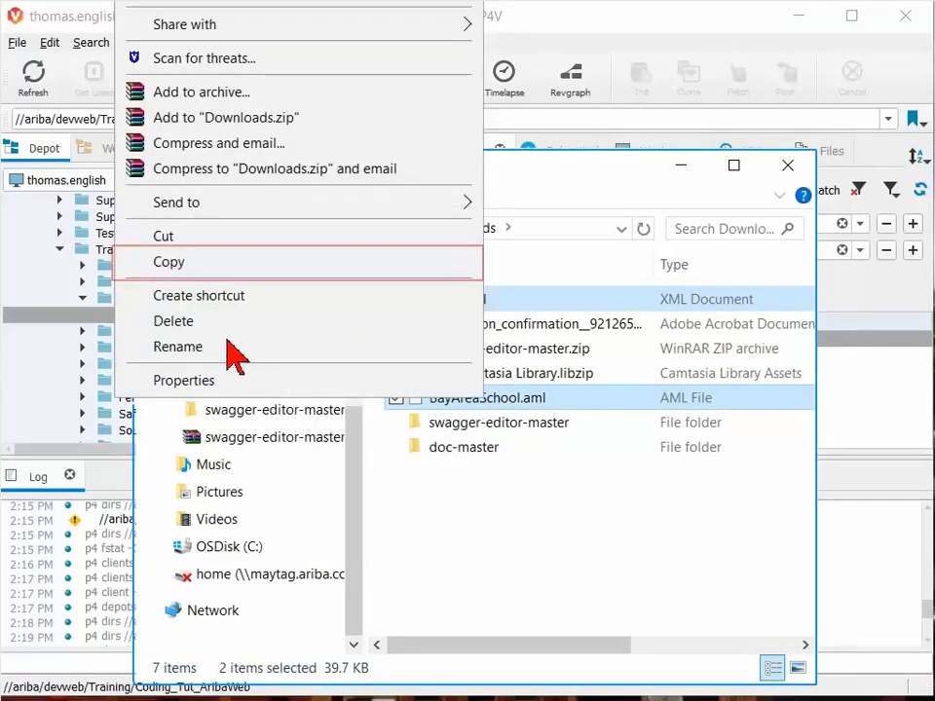
click(200, 261)
Paste the two copied files into the local Boot Camp workspace folder and refresh the data in P4V
click(157, 227)
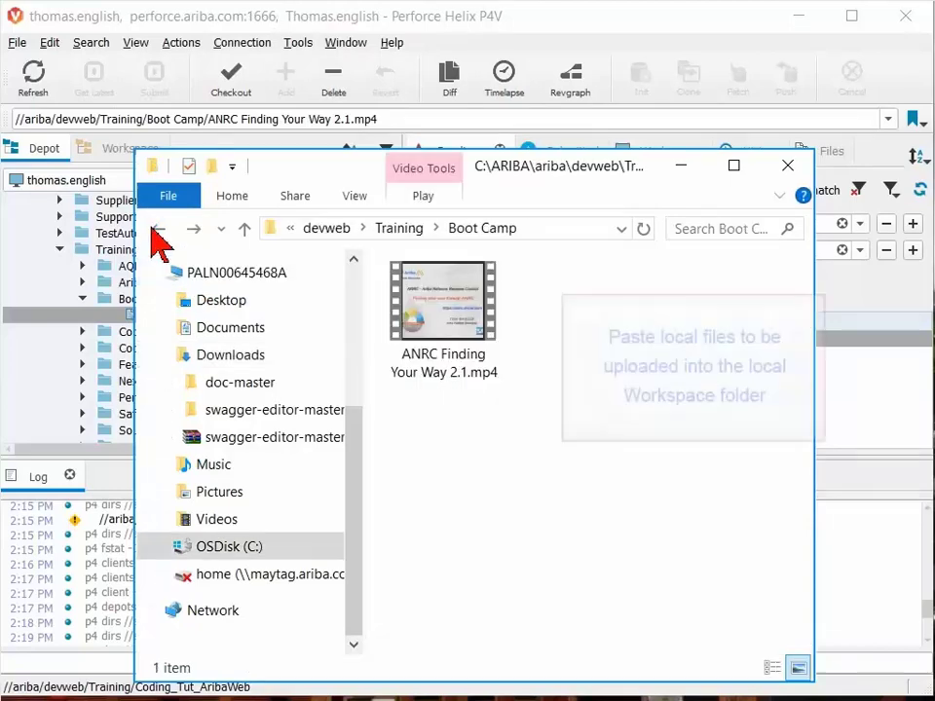
right_click(298, 470)
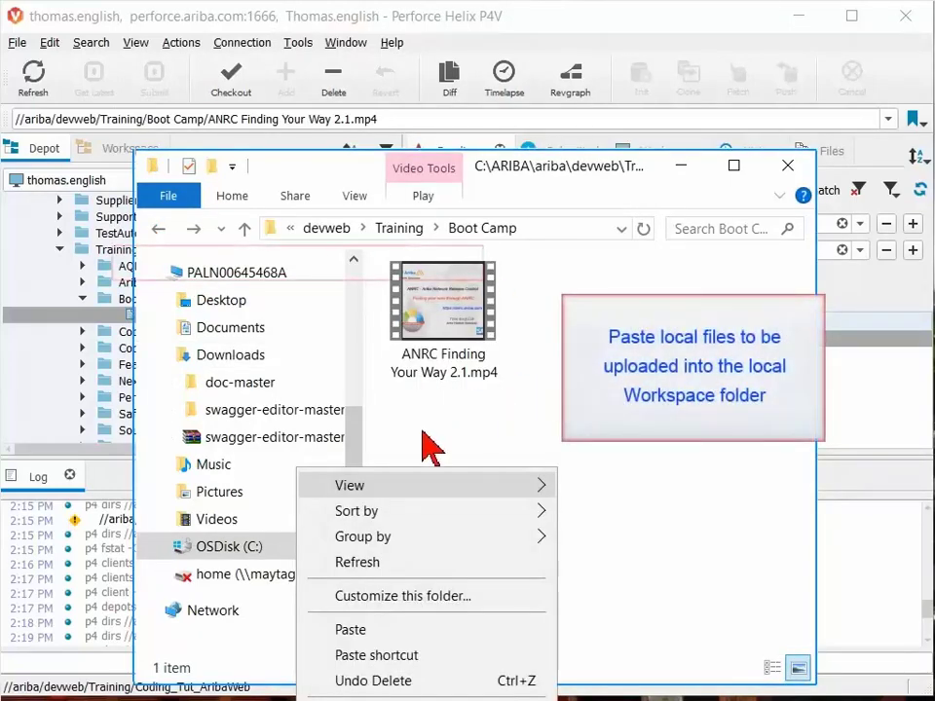
click(370, 629)
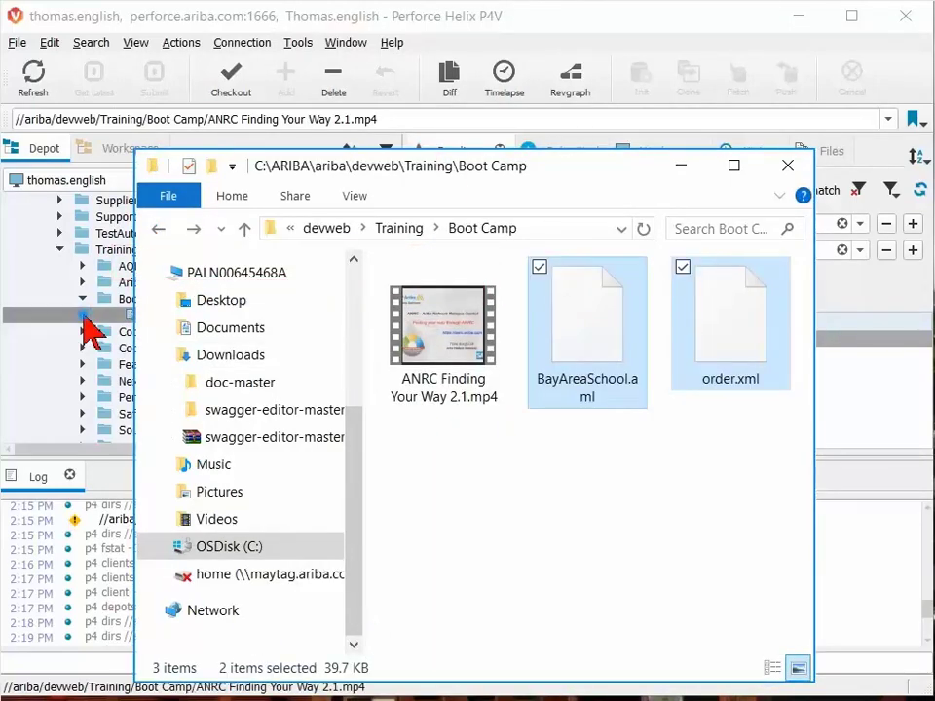
click(83, 317)
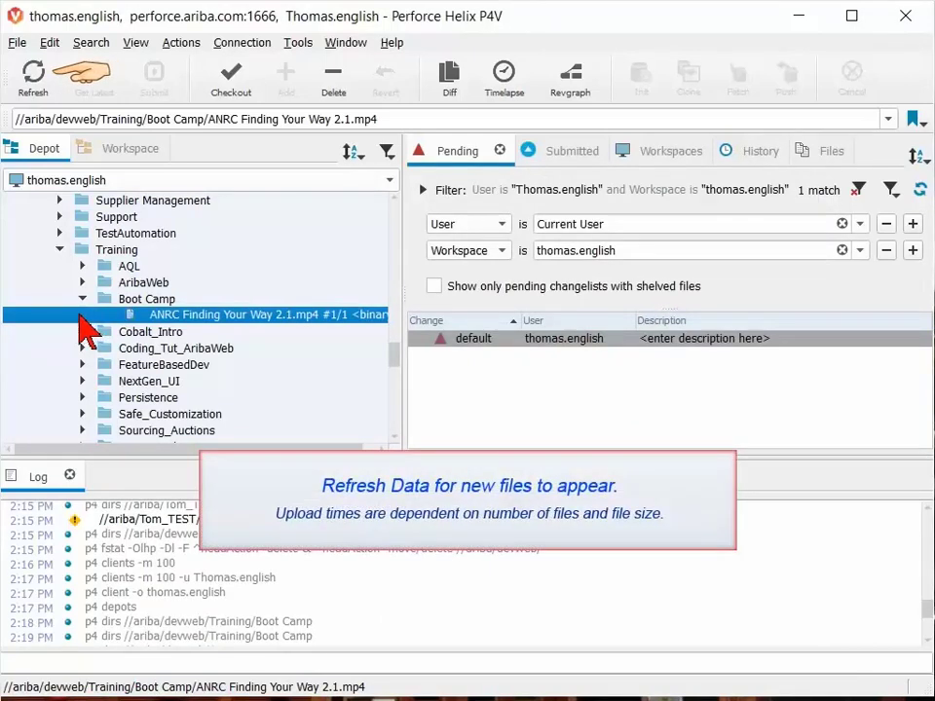
click(35, 75)
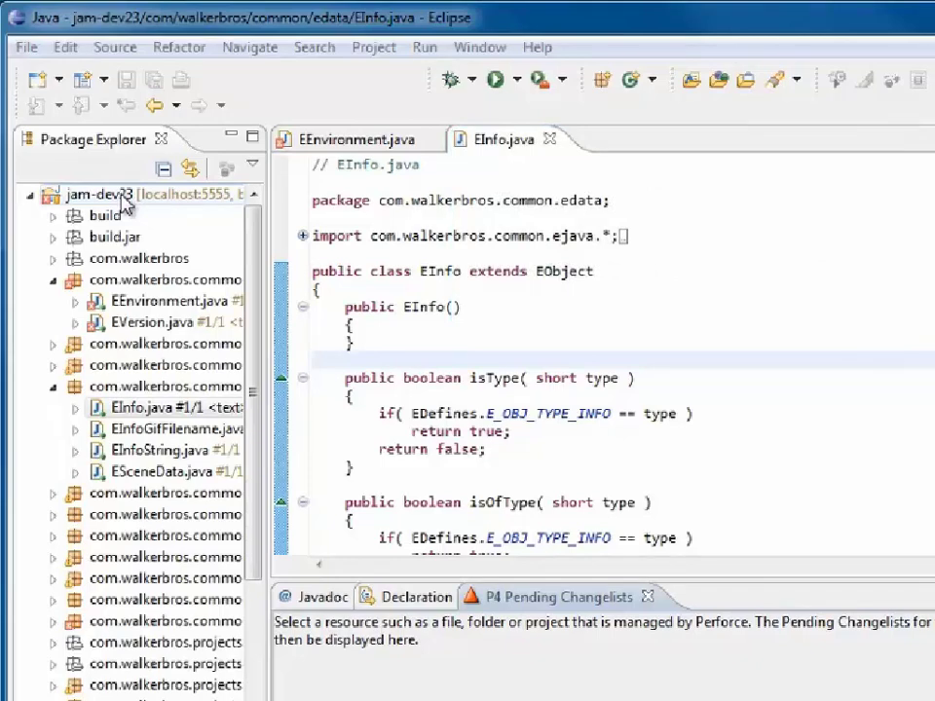
In Eclipse, show the P4 Streams view and load the streams for the jam-dev23 project
click(480, 49)
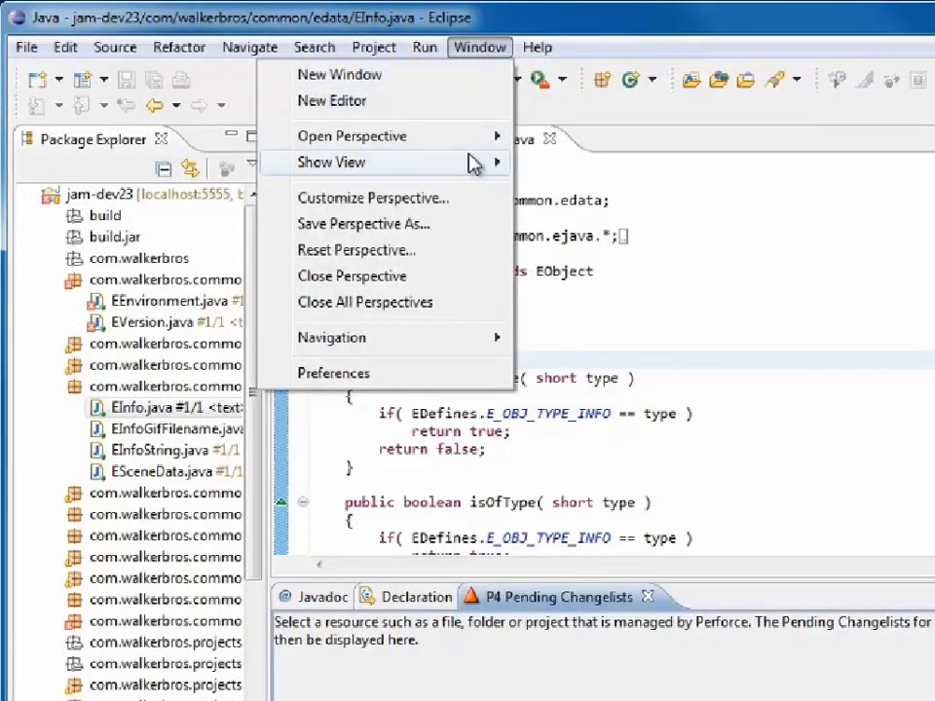
mouse_move(474, 162)
click(565, 691)
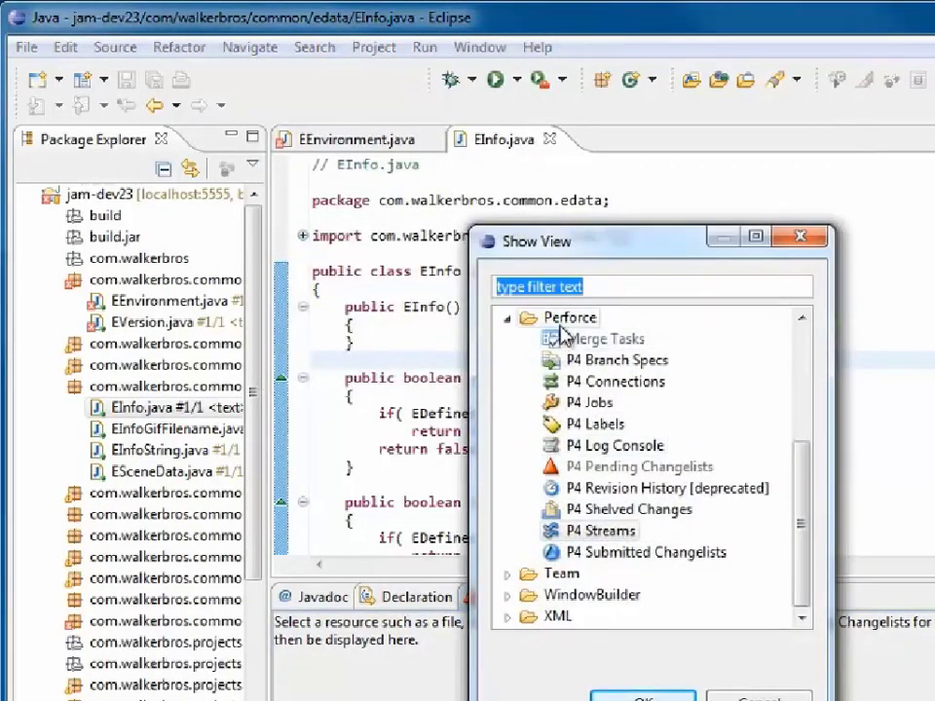
click(592, 531)
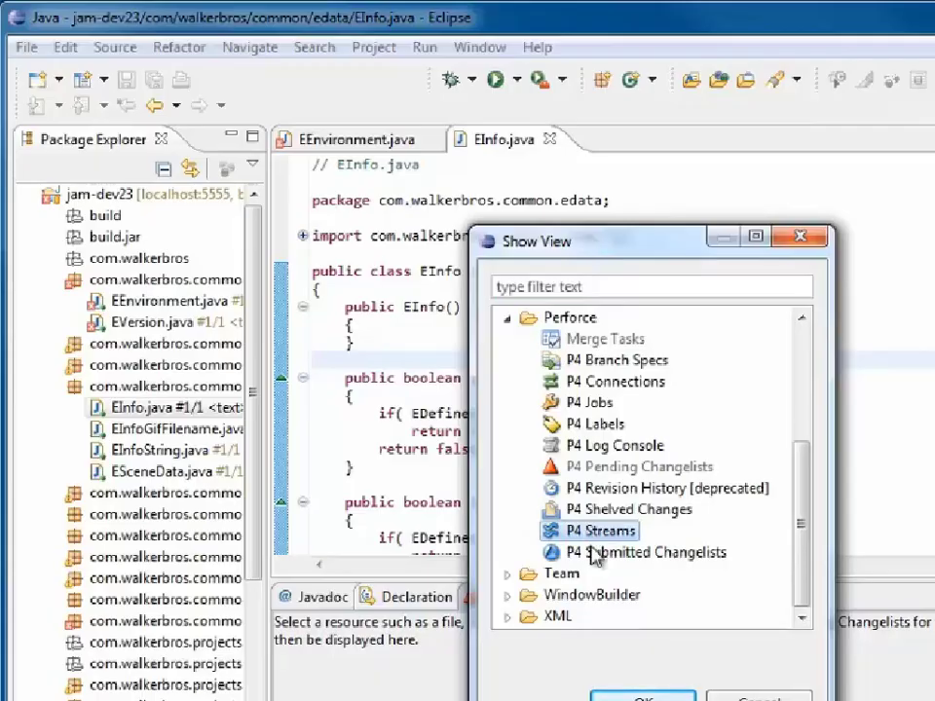
click(635, 695)
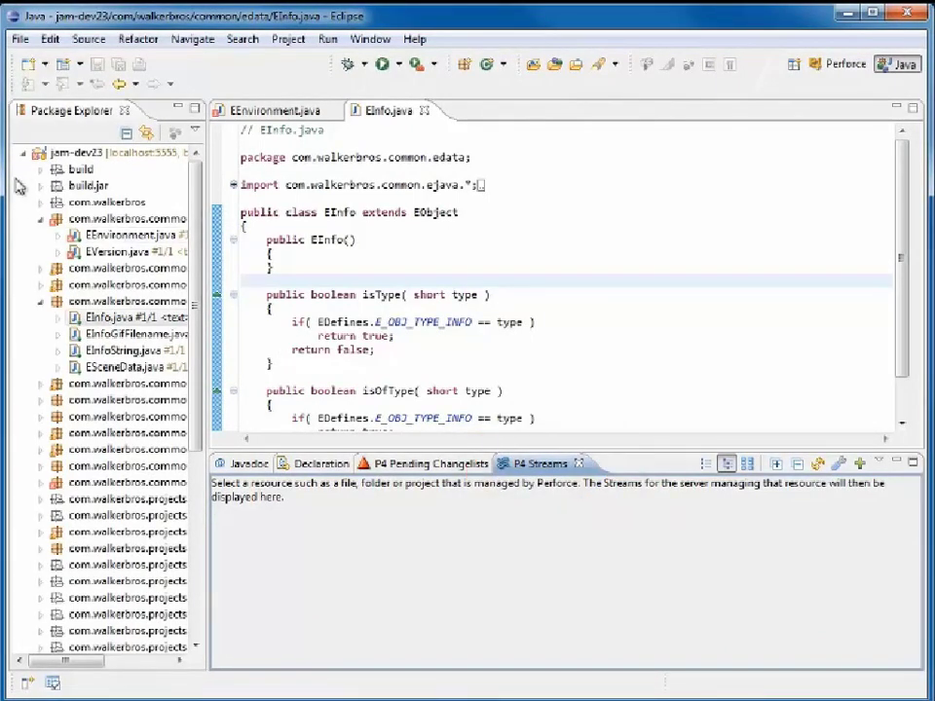
click(102, 154)
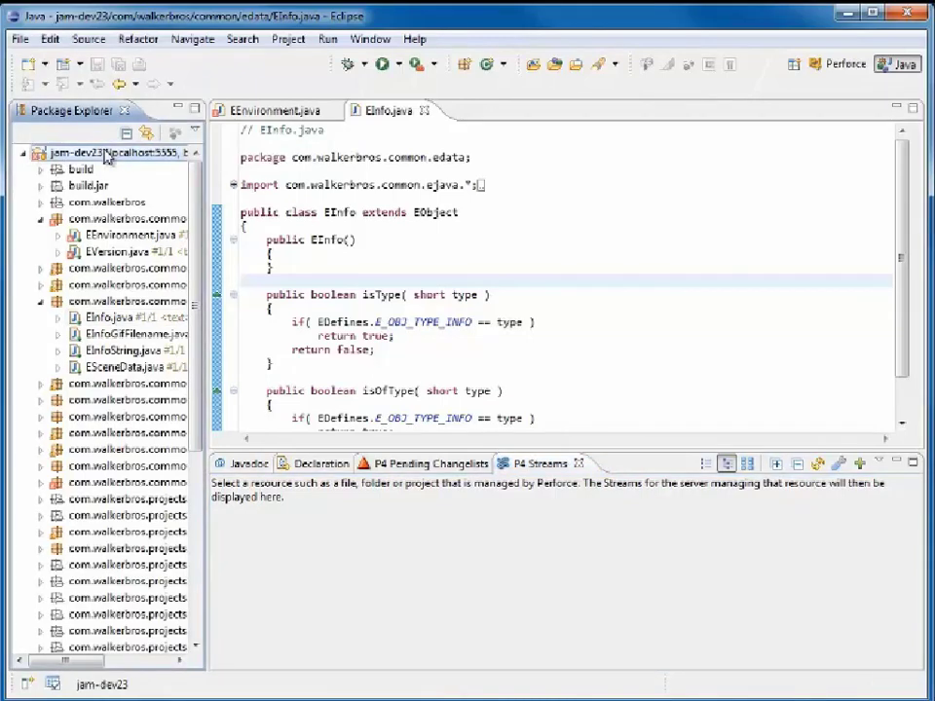
click(476, 492)
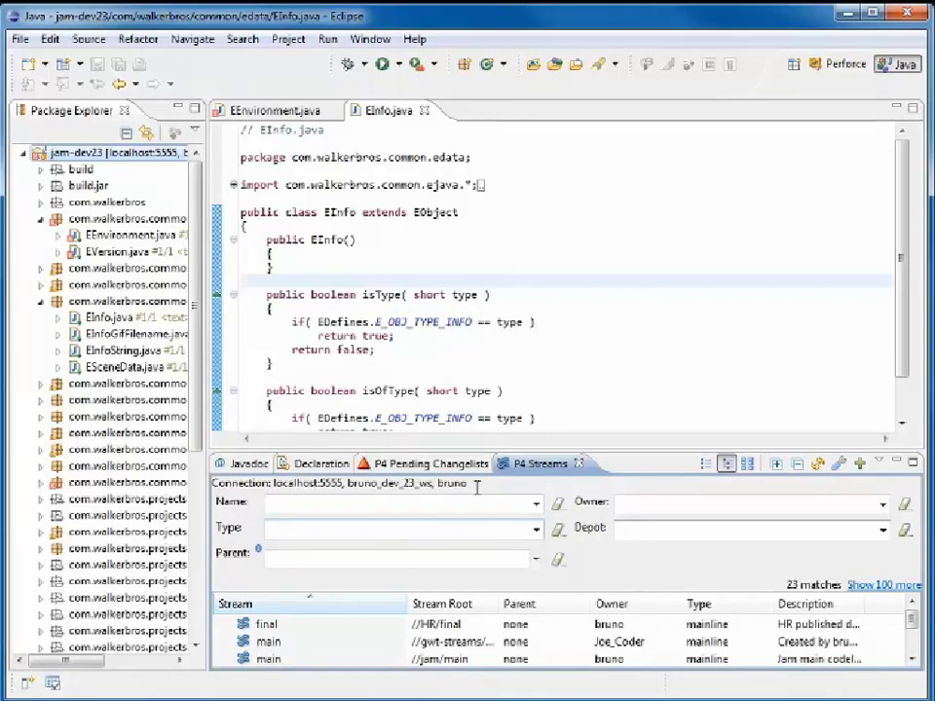
Detach the P4 Streams view into its own window, move it over the editor and enlarge it
right_click(555, 473)
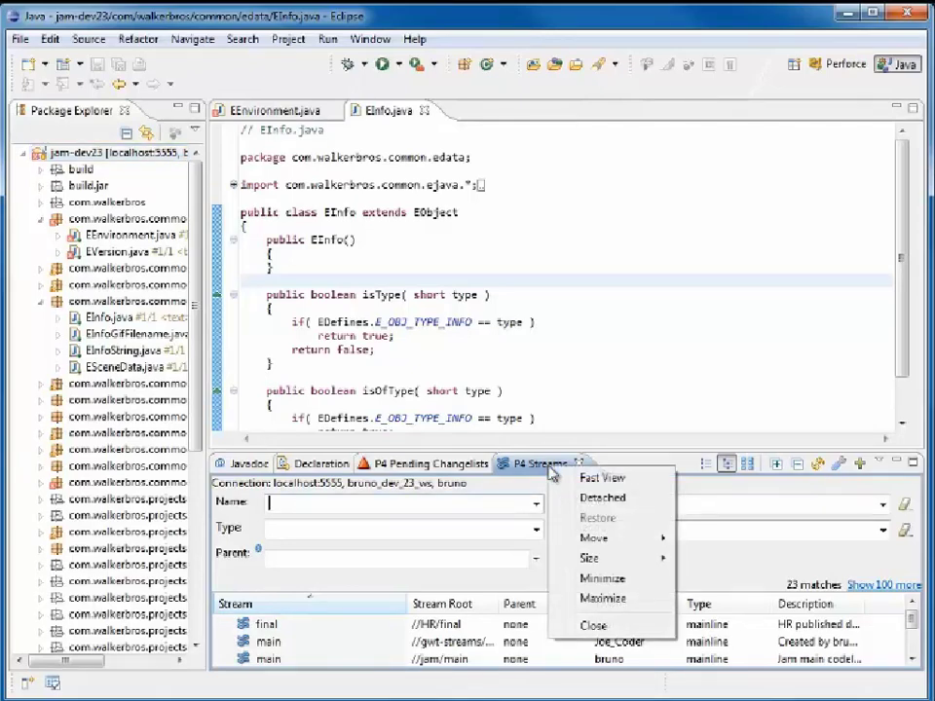
click(599, 499)
drag(586, 476, 474, 105)
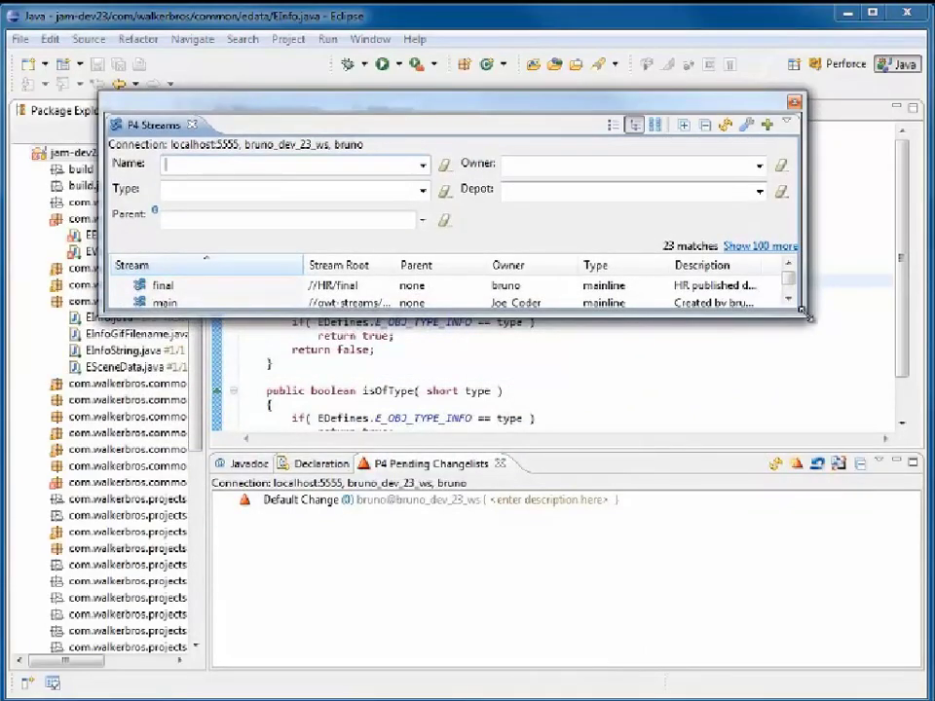
drag(804, 314, 837, 639)
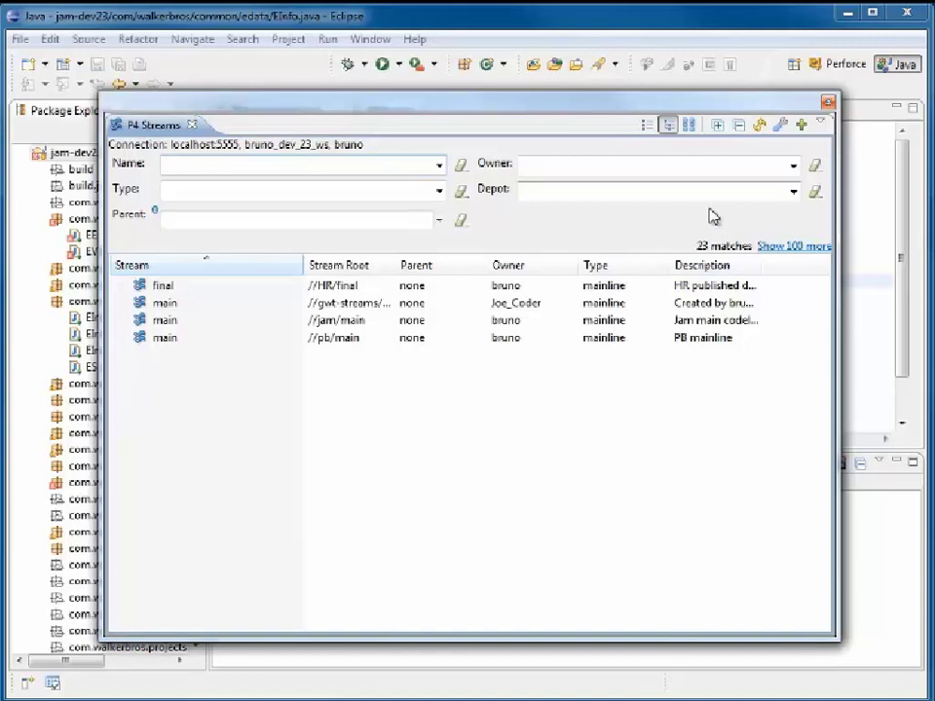
Filter the streams by the jam depot, expand the main stream's children, and display the streams as a flat list
click(795, 193)
click(724, 240)
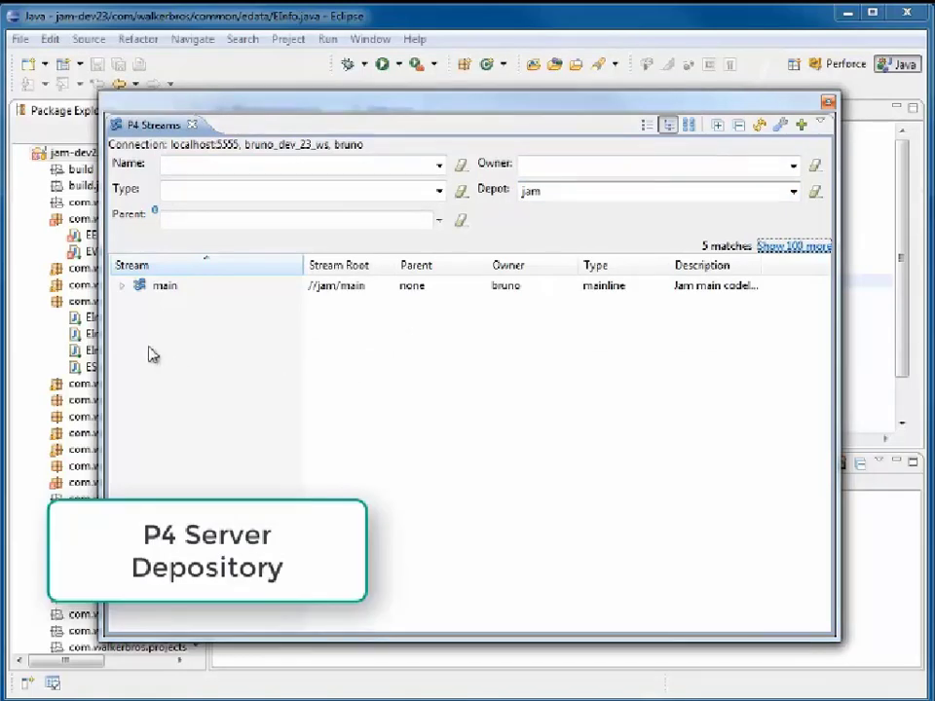
click(121, 286)
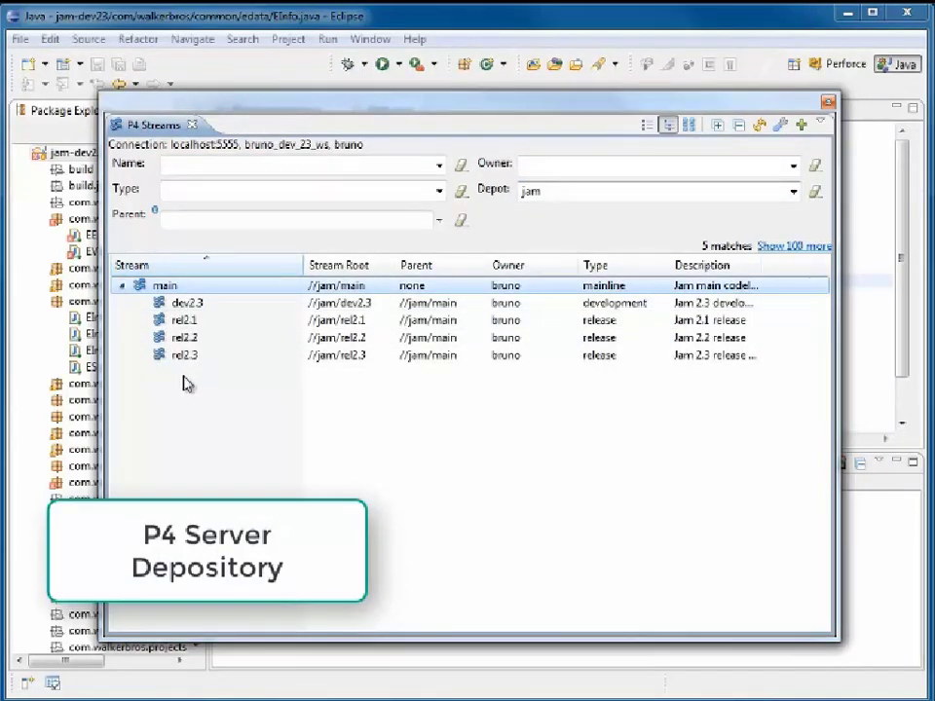
click(645, 126)
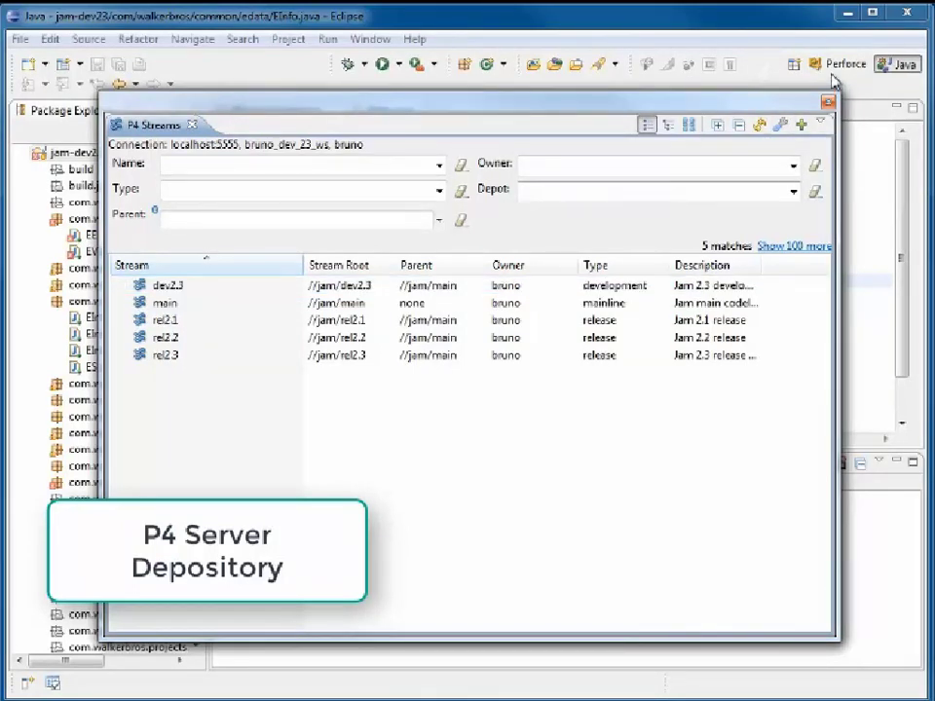
Examine the jam streams in the stream graph, including the flow between main and dev2.3, and close the graph
click(690, 136)
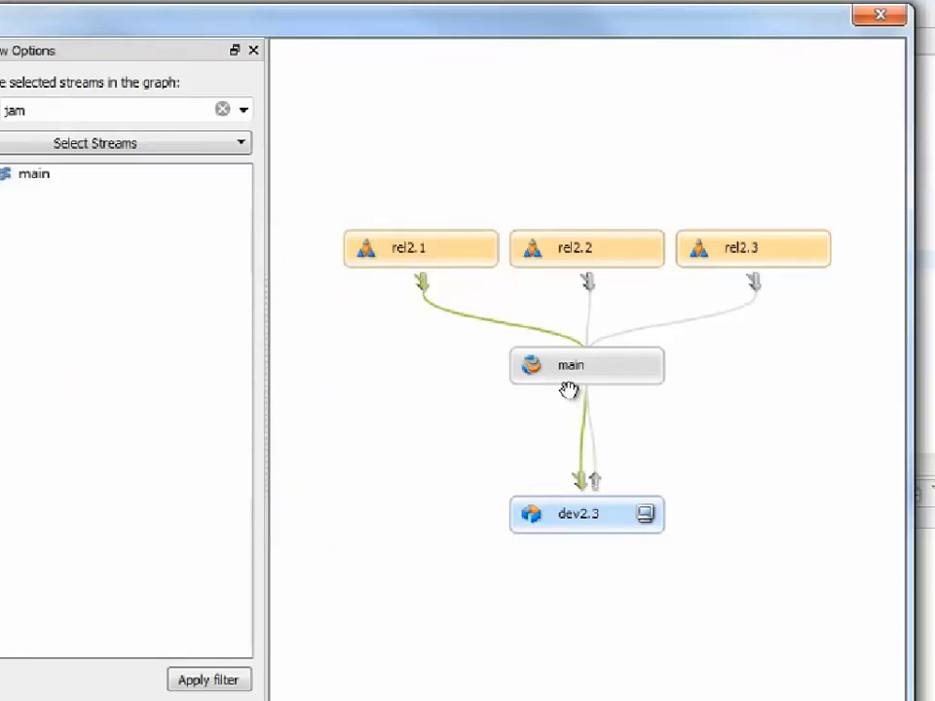
mouse_move(551, 494)
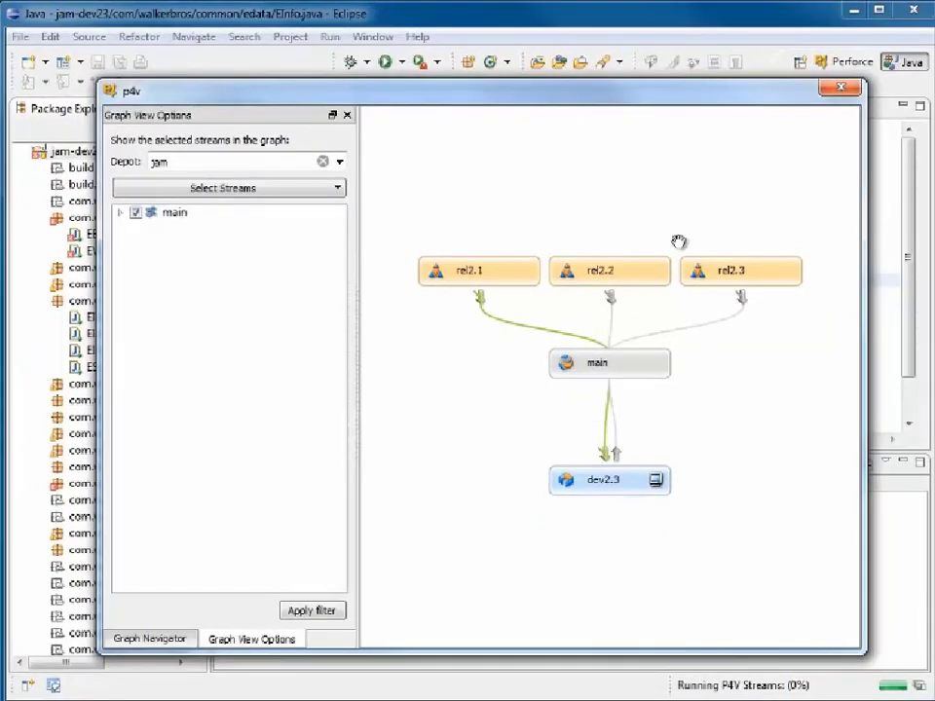
click(841, 88)
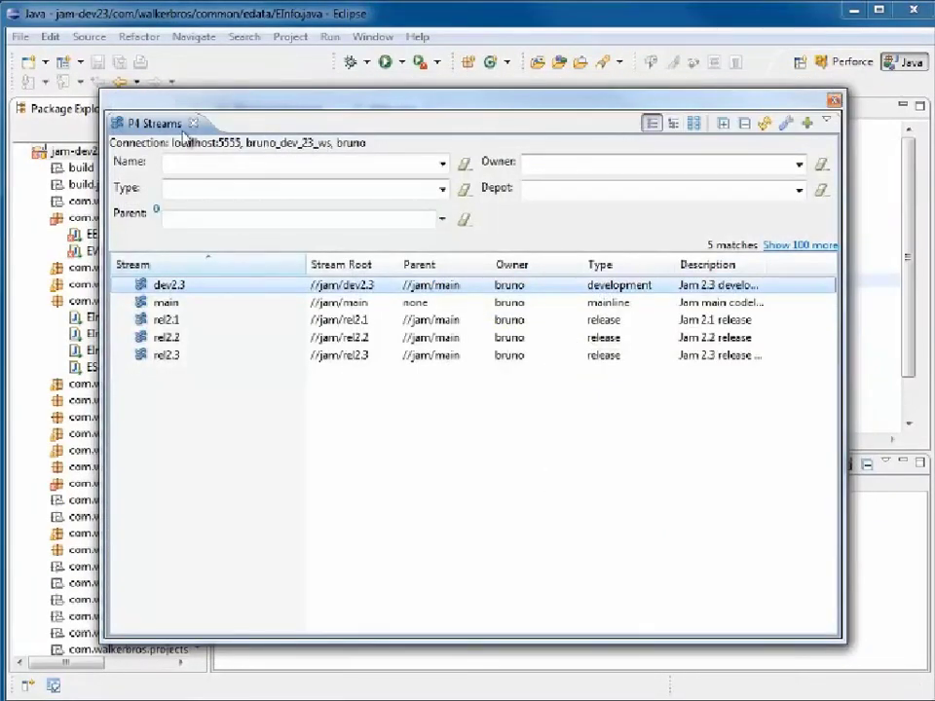
Dock the detached P4 Streams view back into the Eclipse window and return to the EInfo.java editor
right_click(176, 132)
click(209, 155)
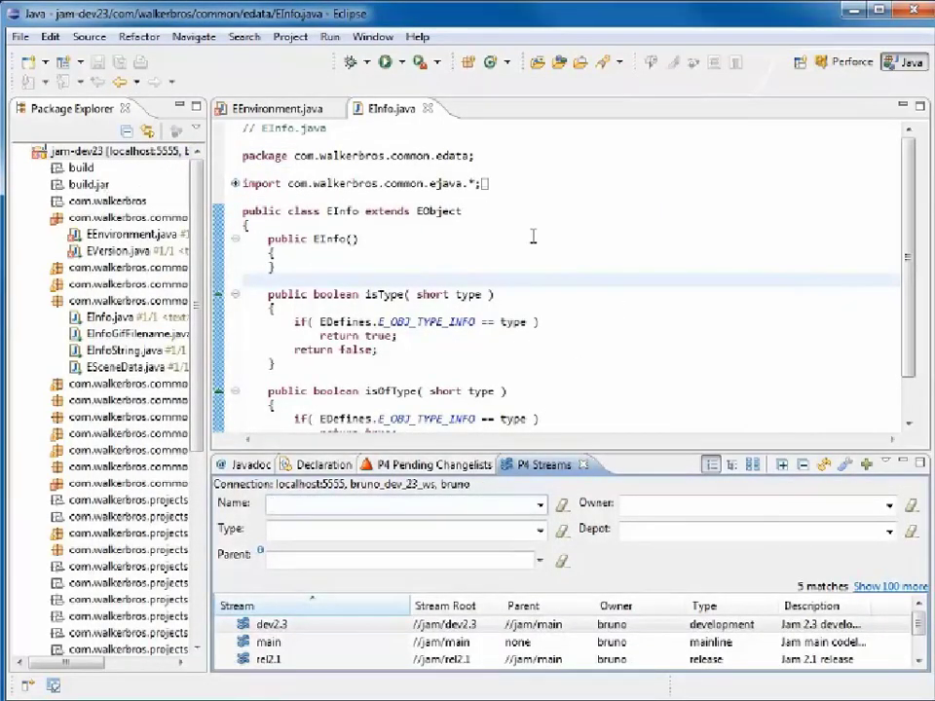
click(758, 212)
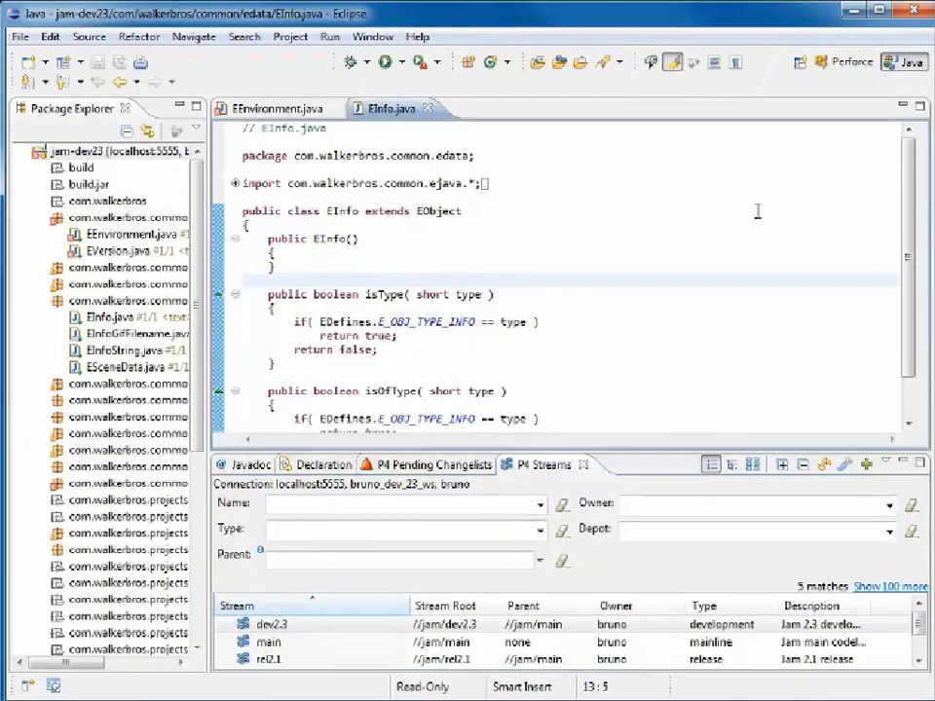
Switch to the Perforce perspective and expand the dev_23 workspace connection down to the streams of the jam depot
click(846, 69)
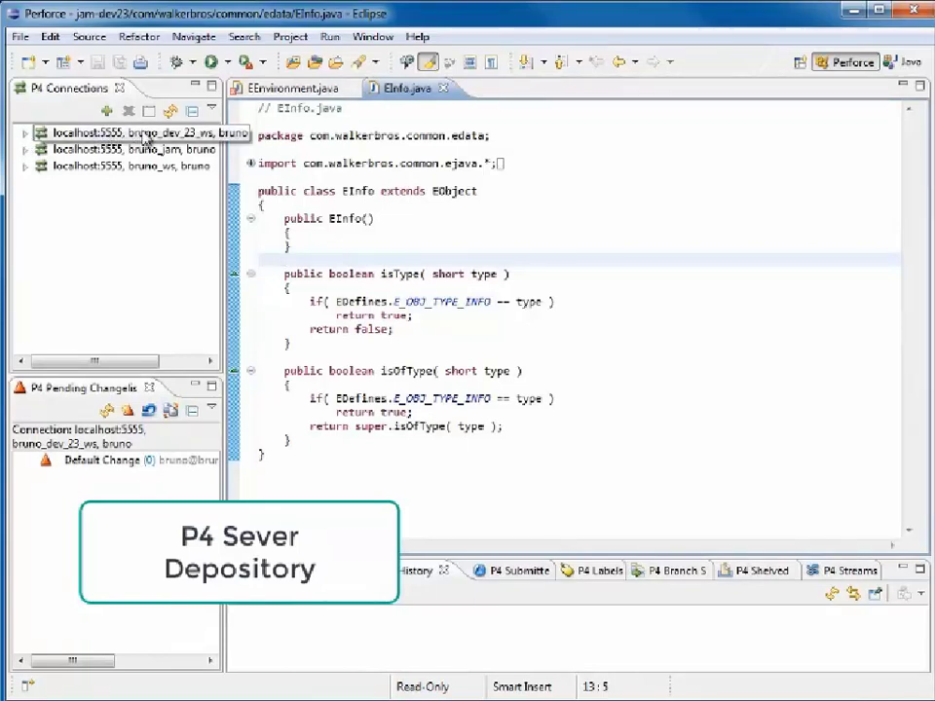
click(26, 134)
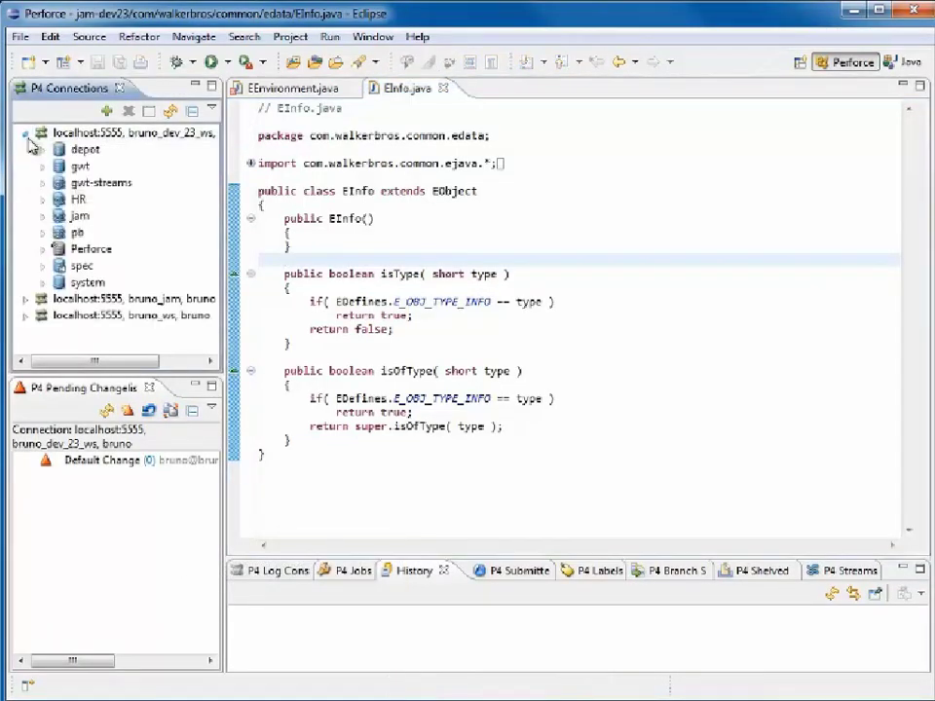
click(42, 216)
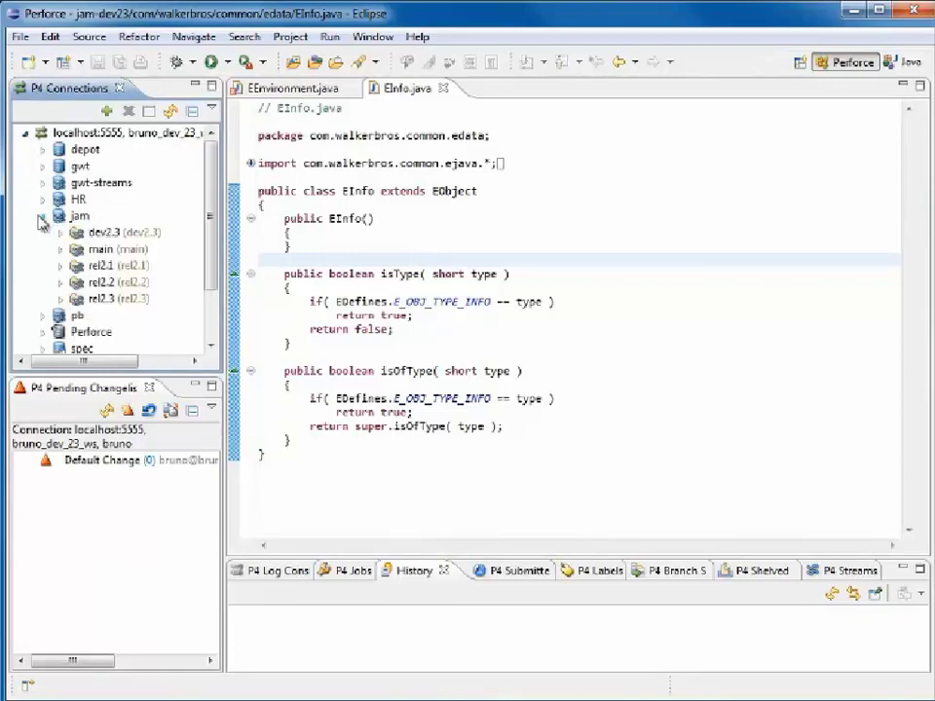
Merge the main stream (//jam/main) into dev2.3 using the default pending changelist
right_click(114, 239)
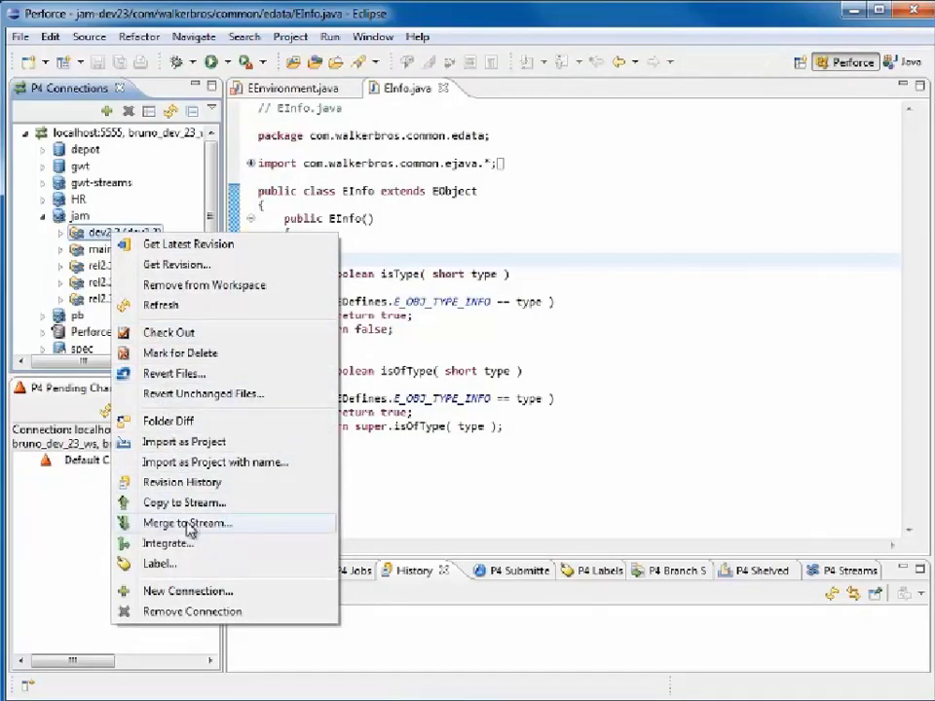
key(Return)
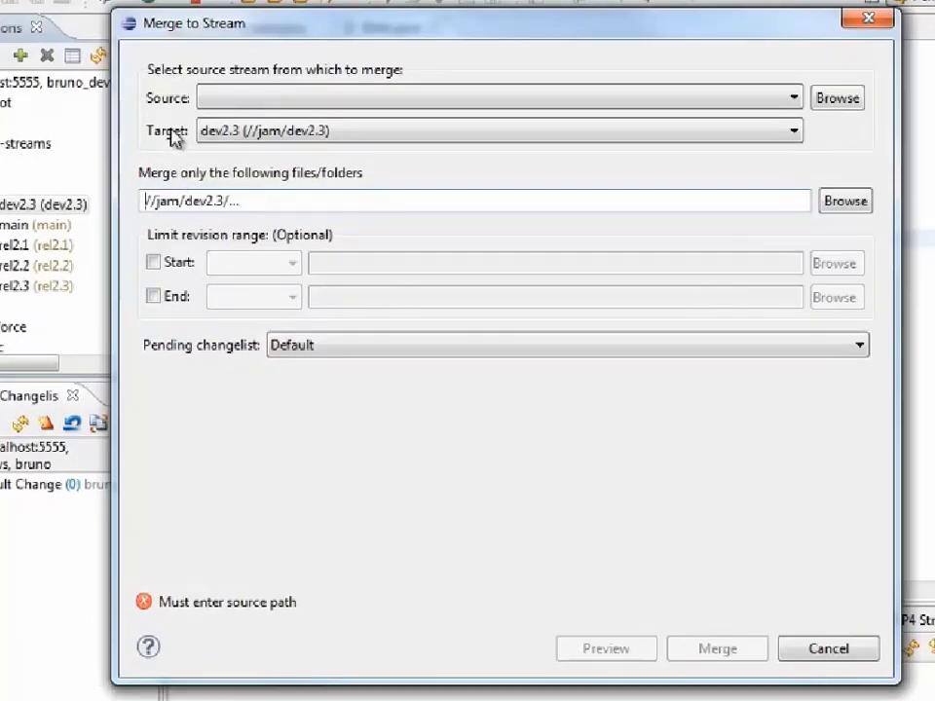
click(225, 101)
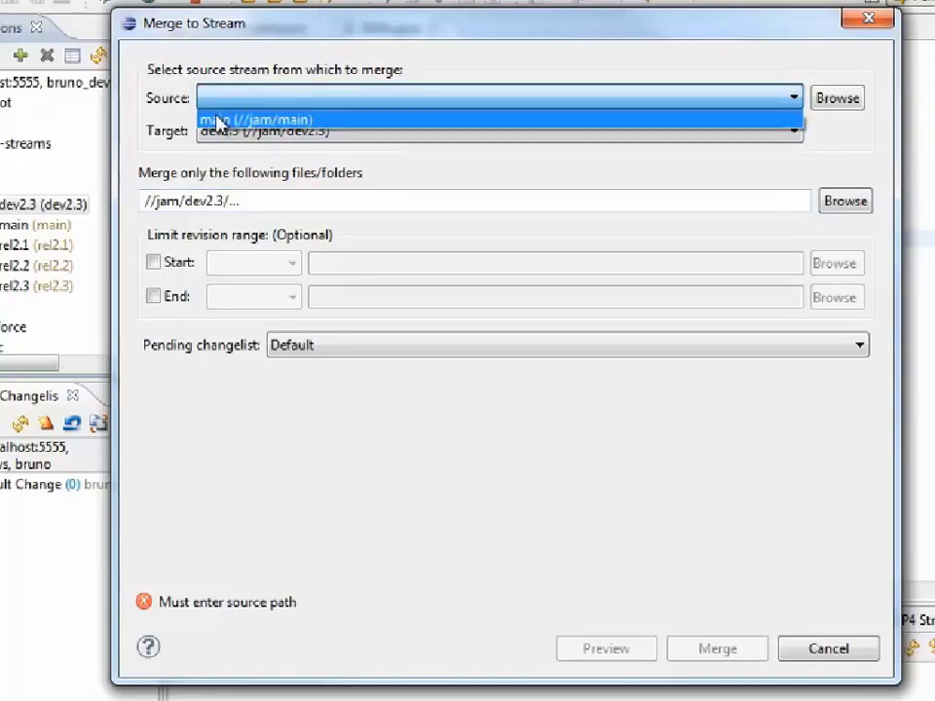
click(218, 122)
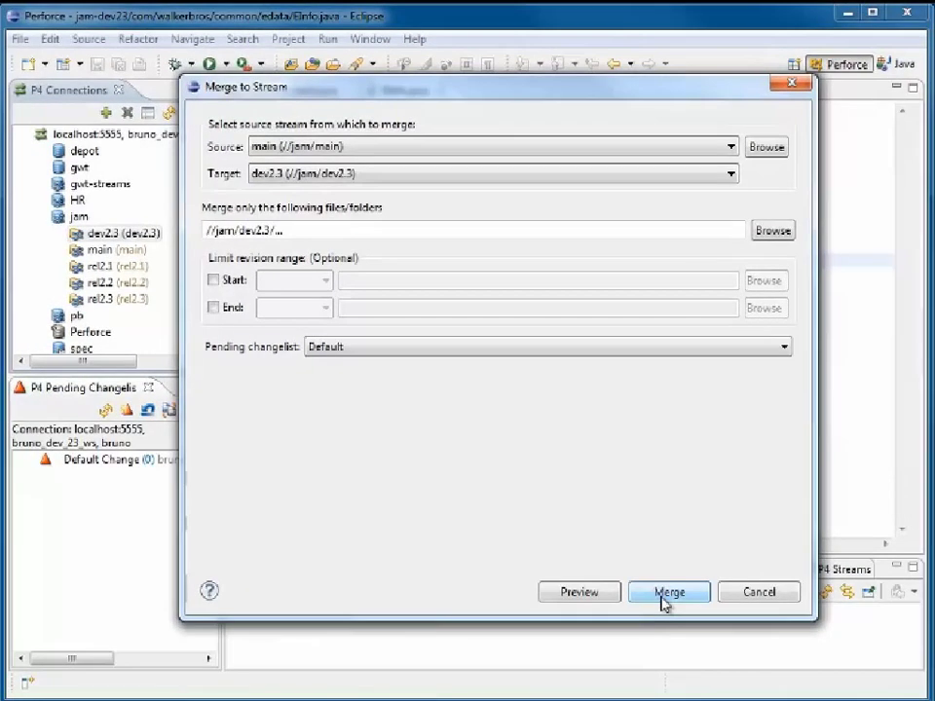
click(668, 593)
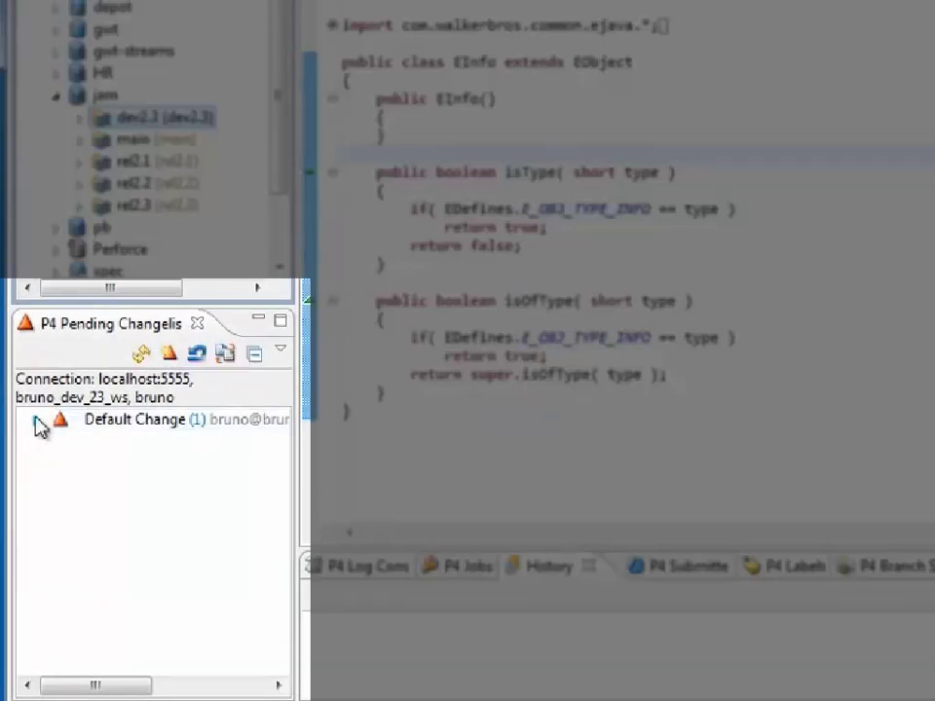
Resolve EInfo.java in the default changelist interactively with P4Merge, saving the merge result and replacing the workspace file with it
click(37, 421)
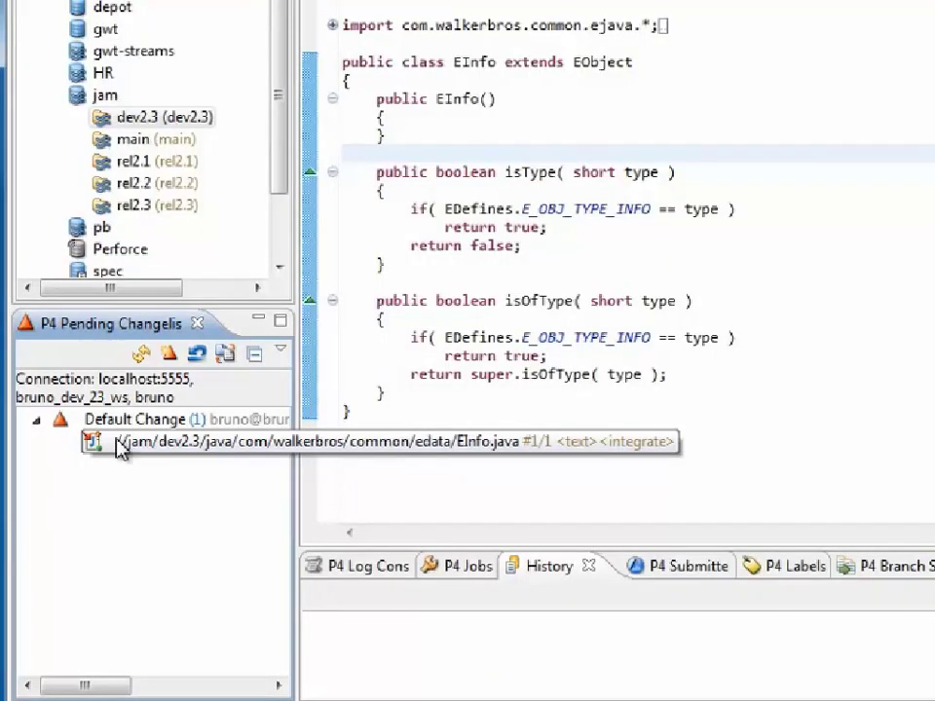
right_click(118, 447)
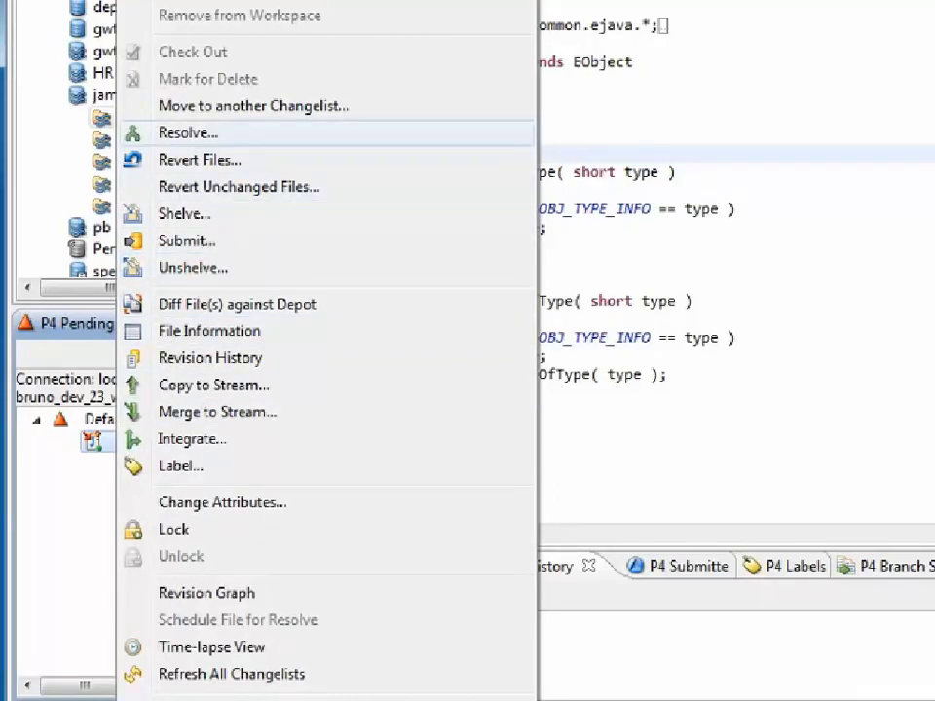
click(188, 133)
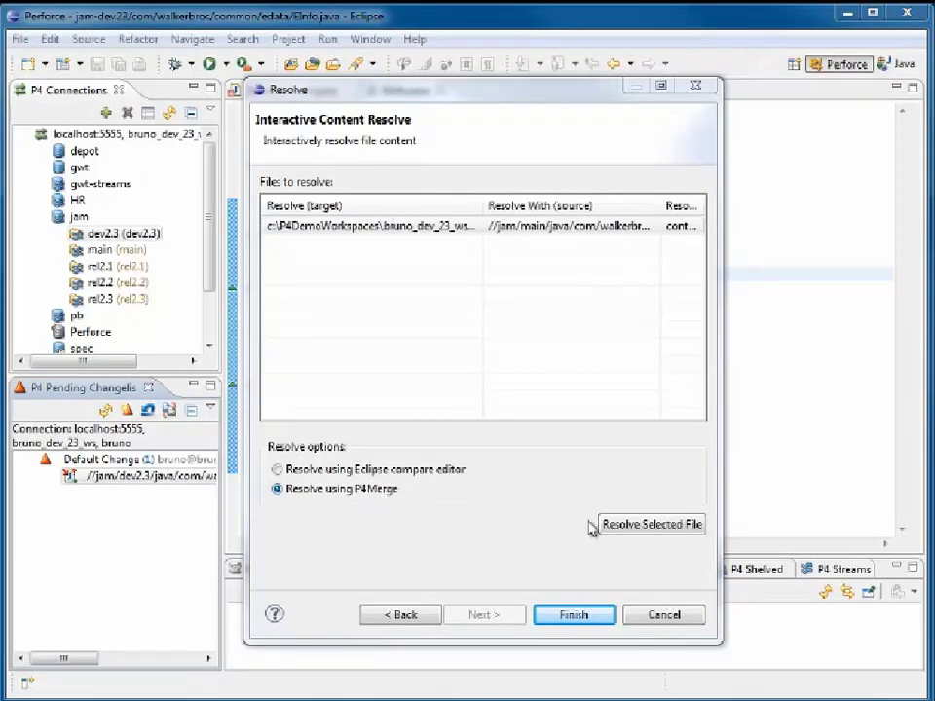
click(641, 530)
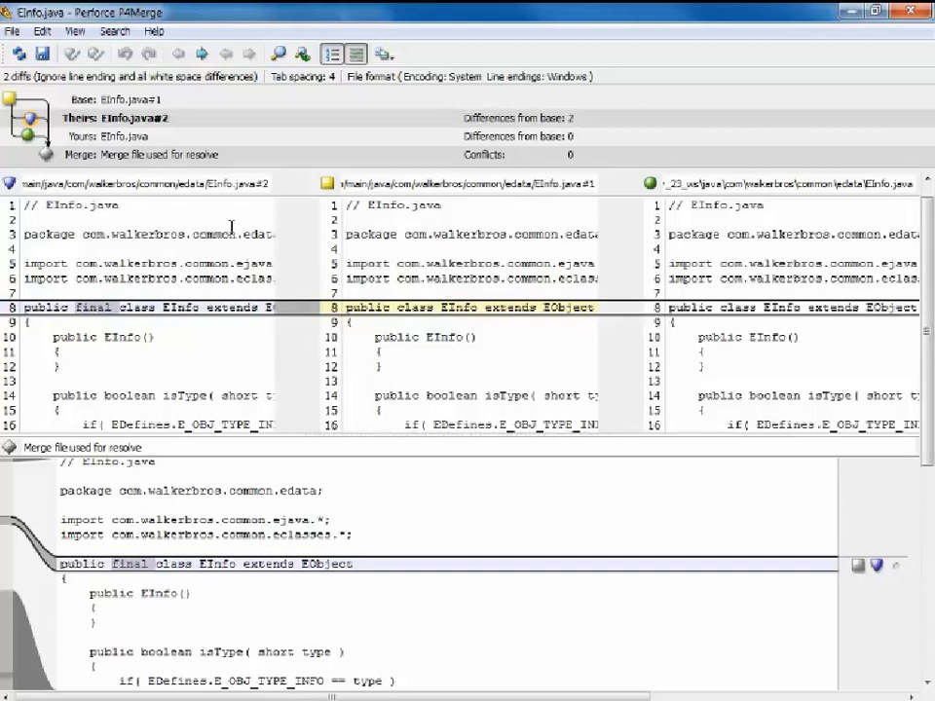
click(42, 56)
click(911, 14)
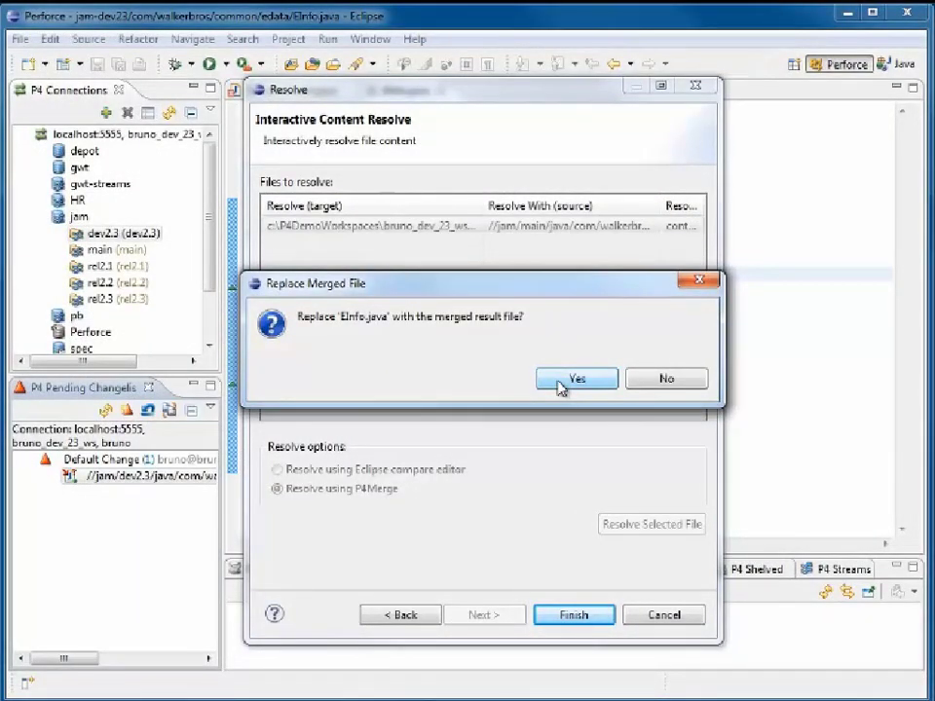
click(575, 379)
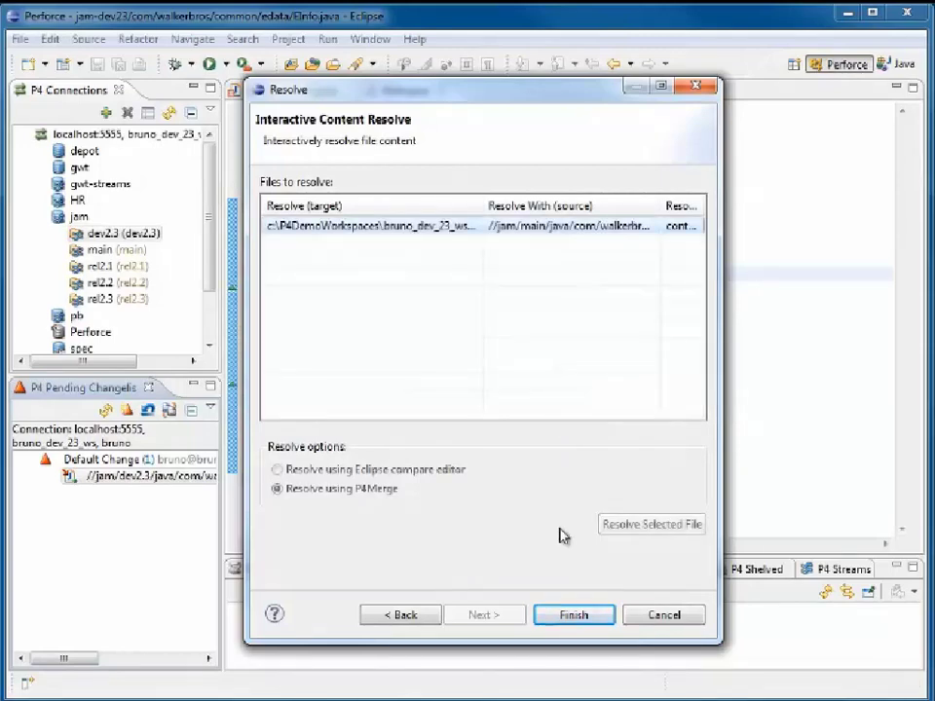
click(570, 620)
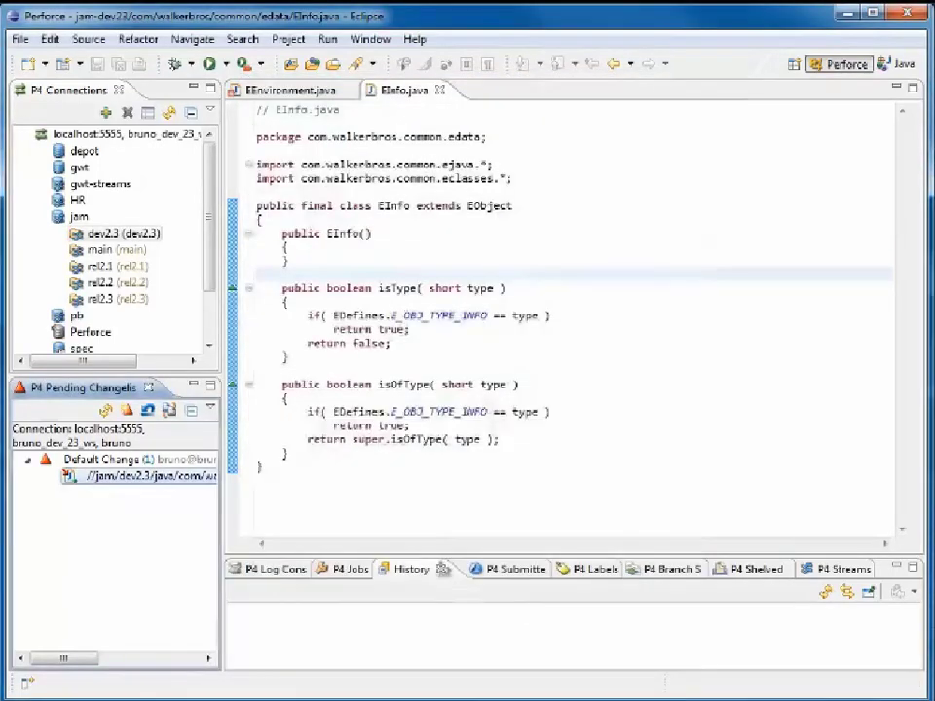
Submit the default changelist containing EInfo.java with the description "merge from main"
right_click(117, 475)
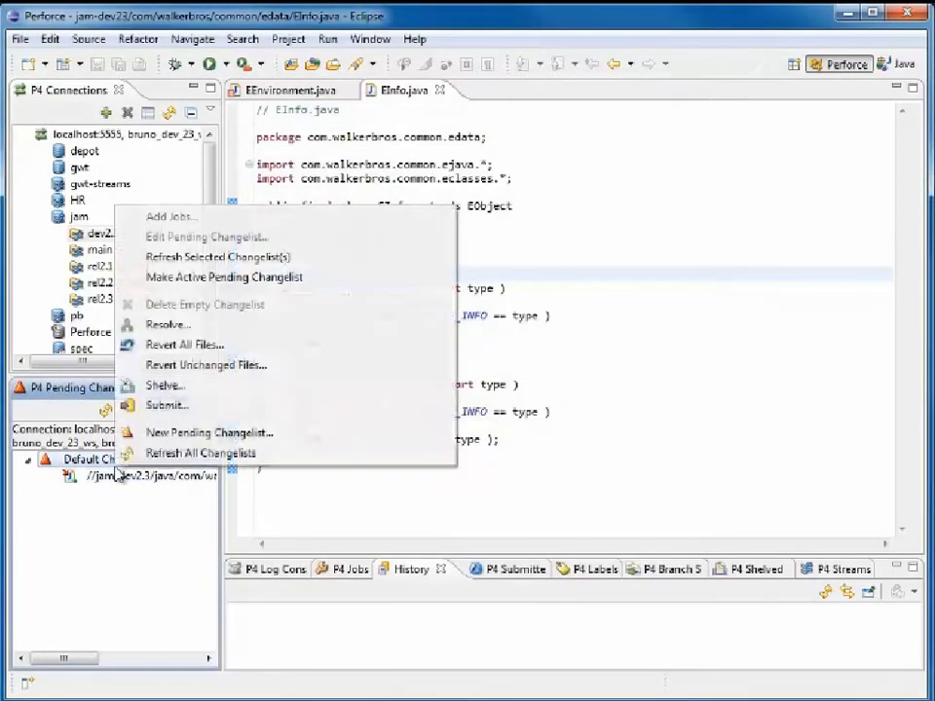
click(168, 405)
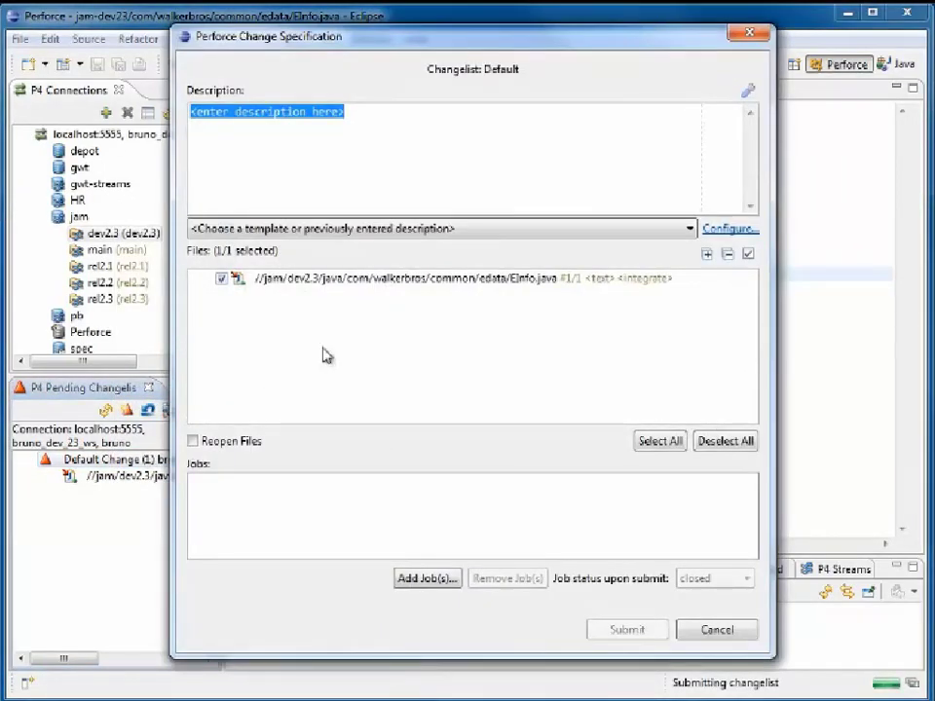
text(m)
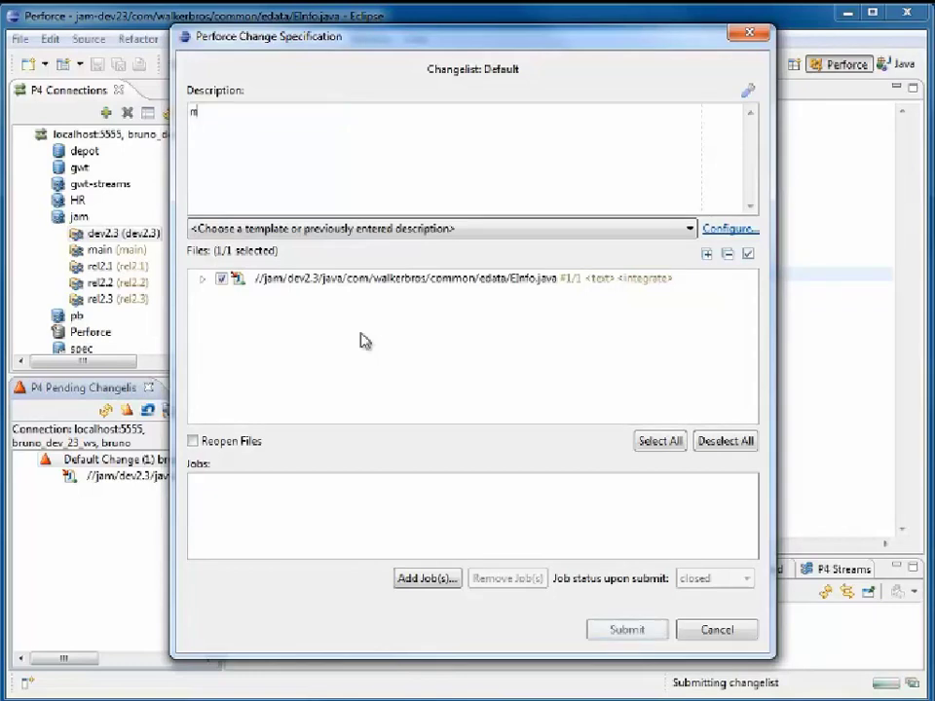
text(erge fr)
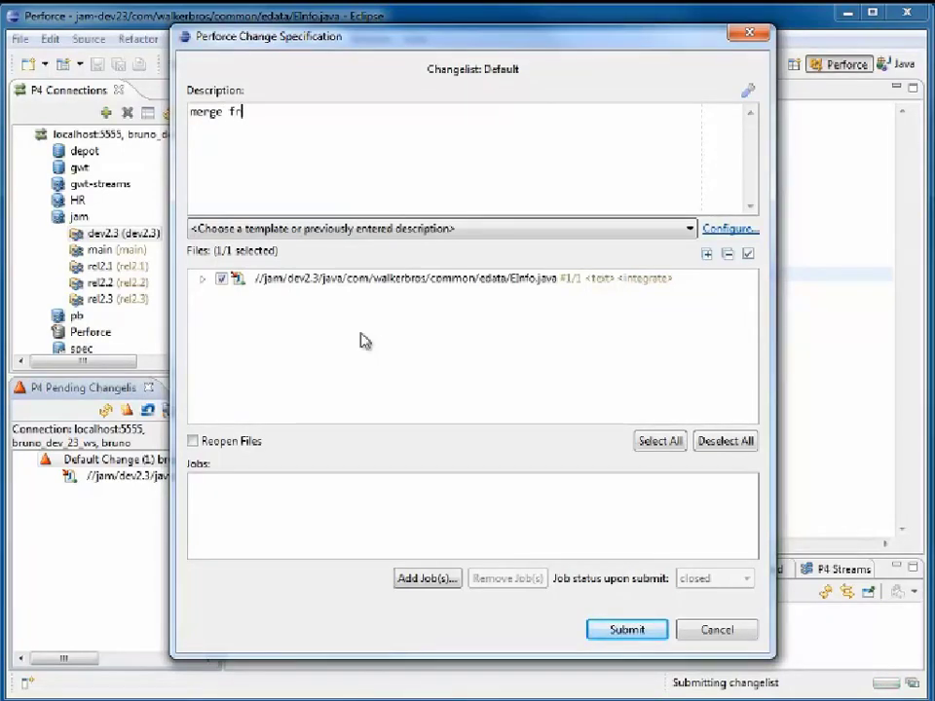
text(om mai)
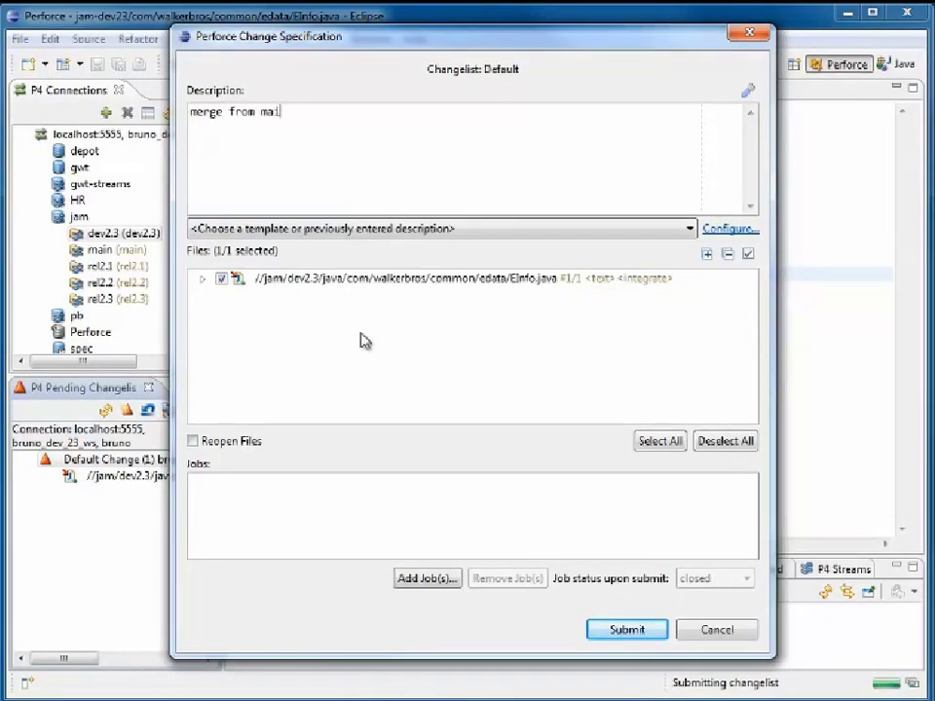
text(n)
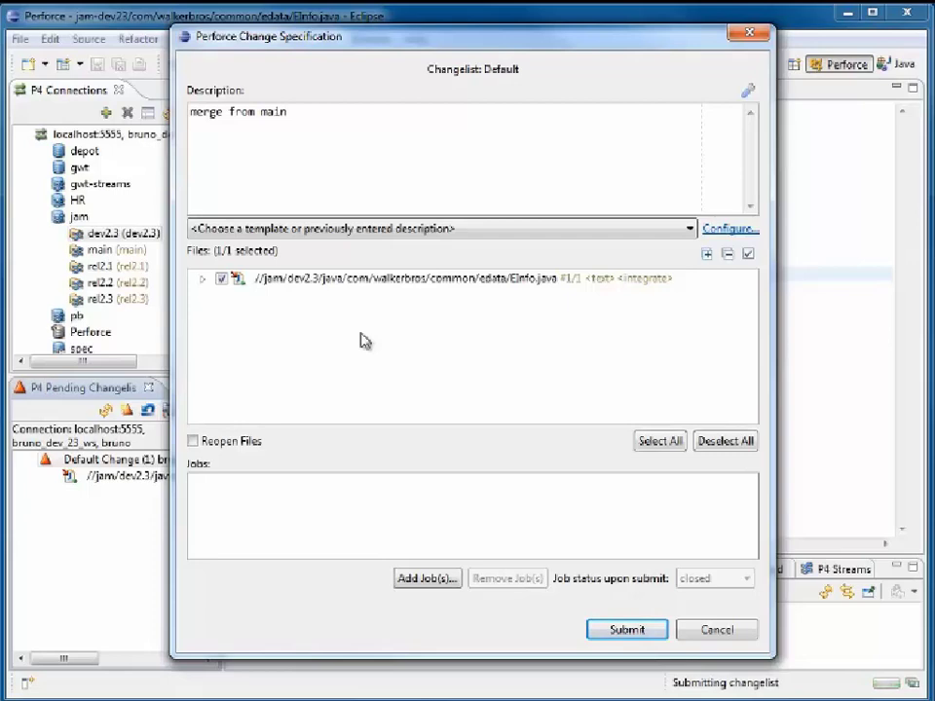
click(642, 634)
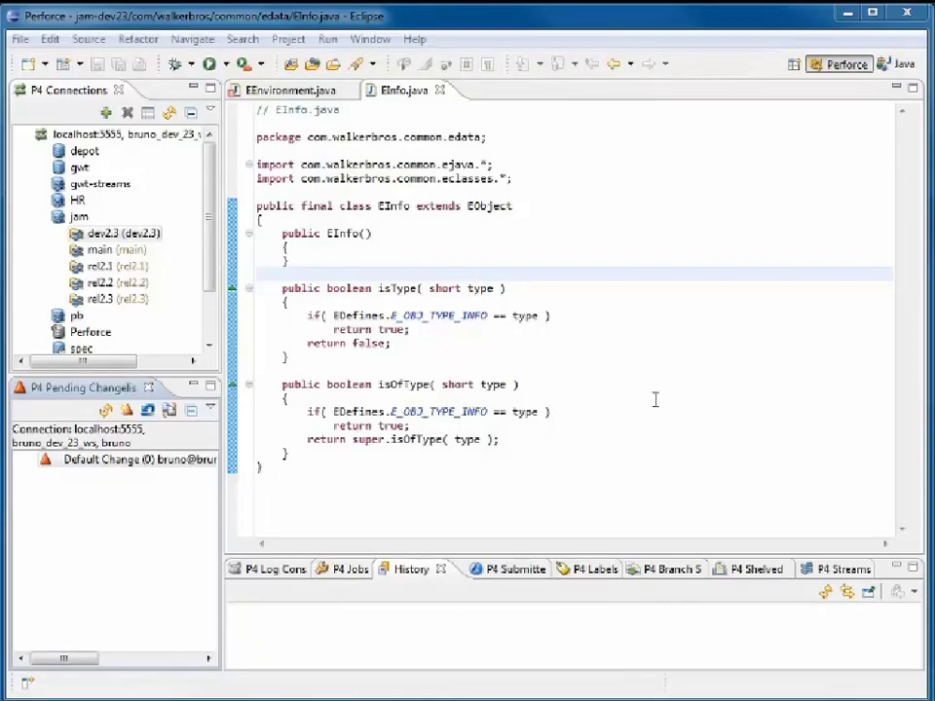
Detach the P4 Streams view in the Perforce perspective, place it over the editor and enlarge it to show all jam streams
click(833, 573)
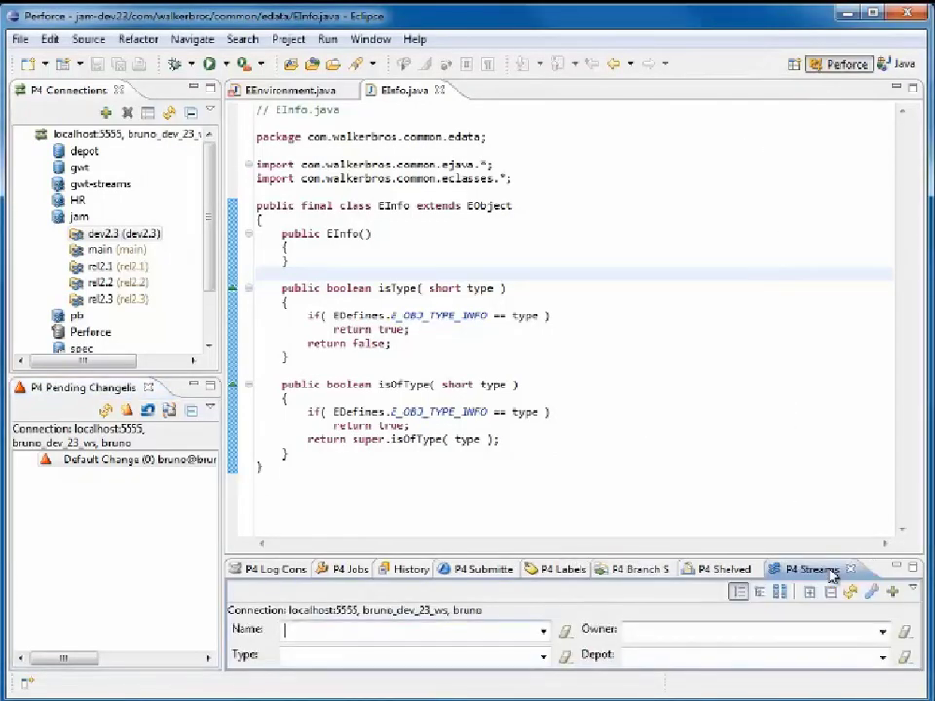
right_click(819, 575)
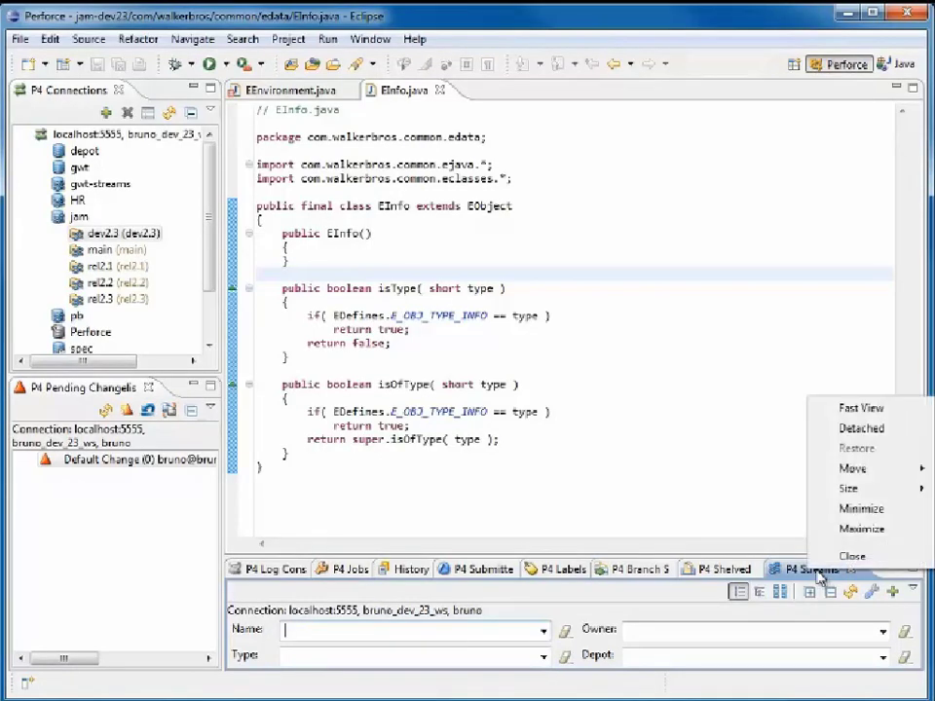
click(812, 429)
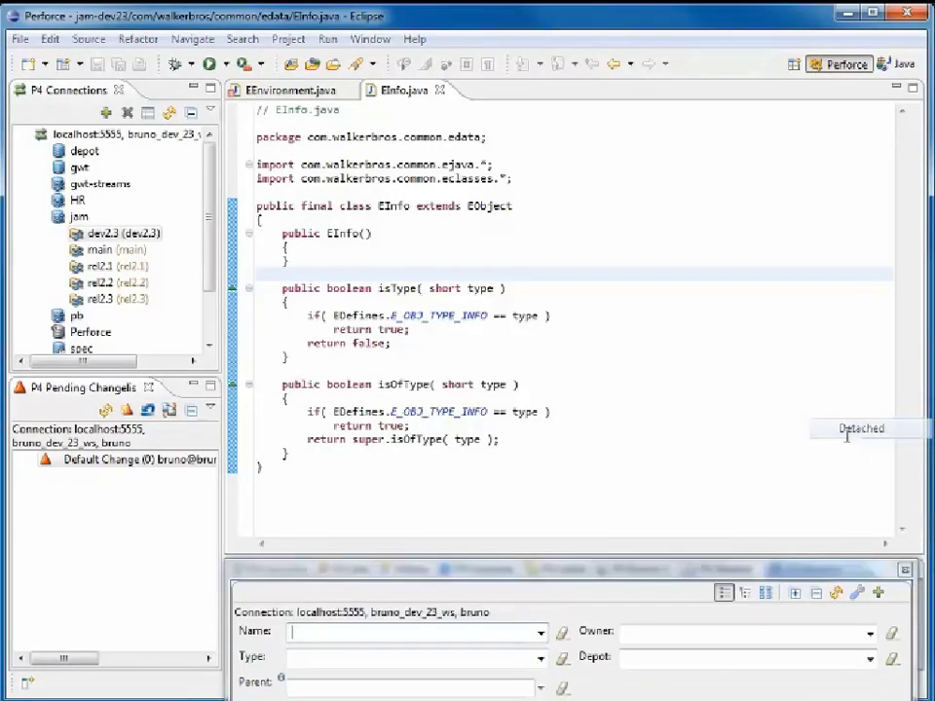
drag(630, 559, 550, 126)
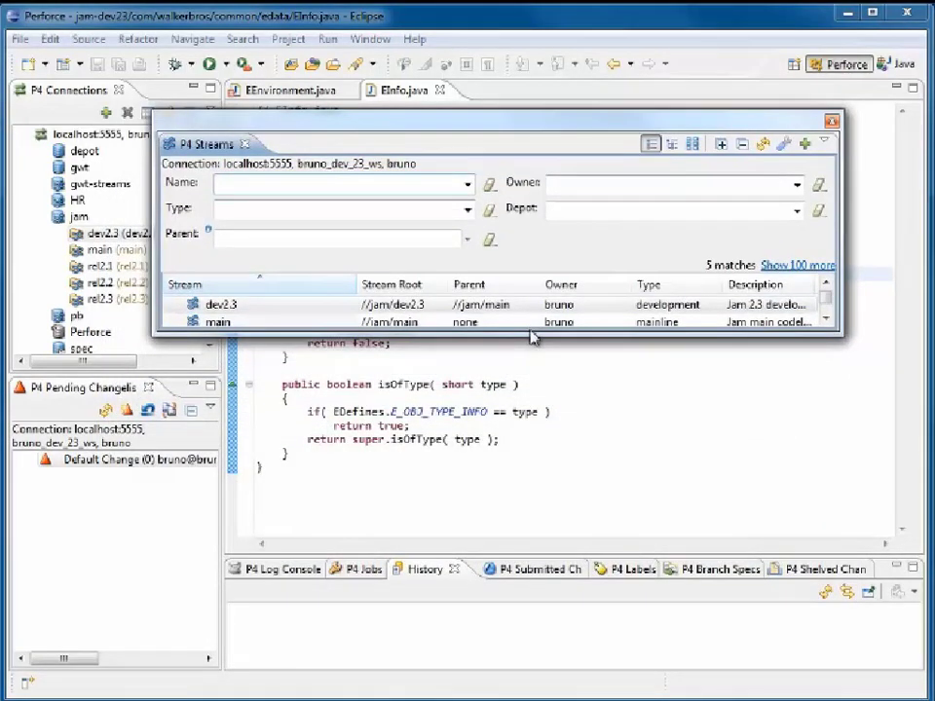
drag(528, 334, 532, 574)
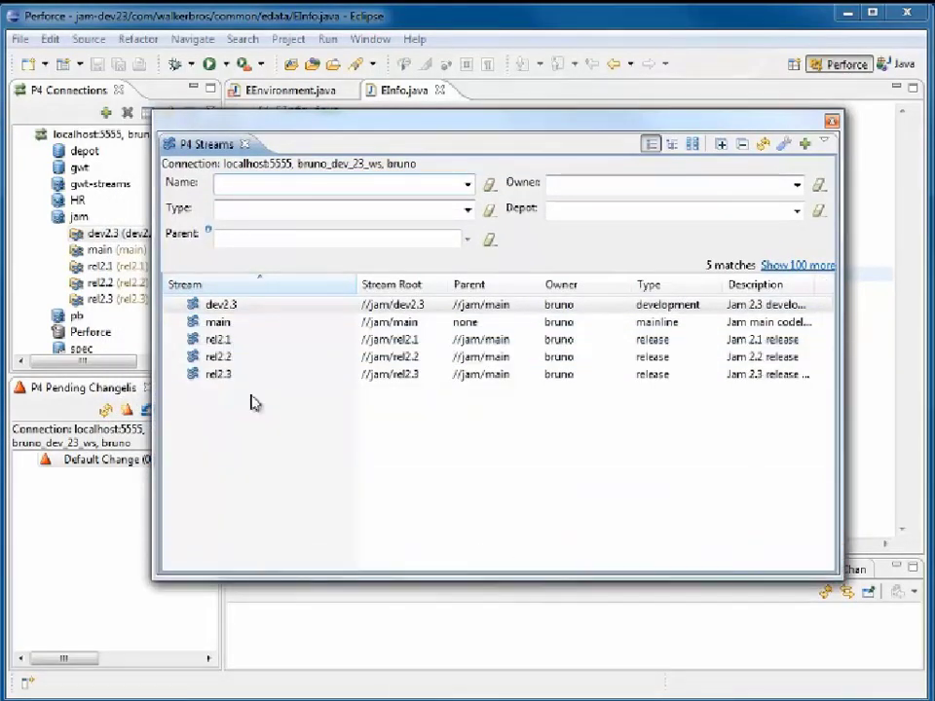
Examine the basic settings of the dev2.3 stream, including its change propagation options and parent stream, and leave without saving
double_click(233, 310)
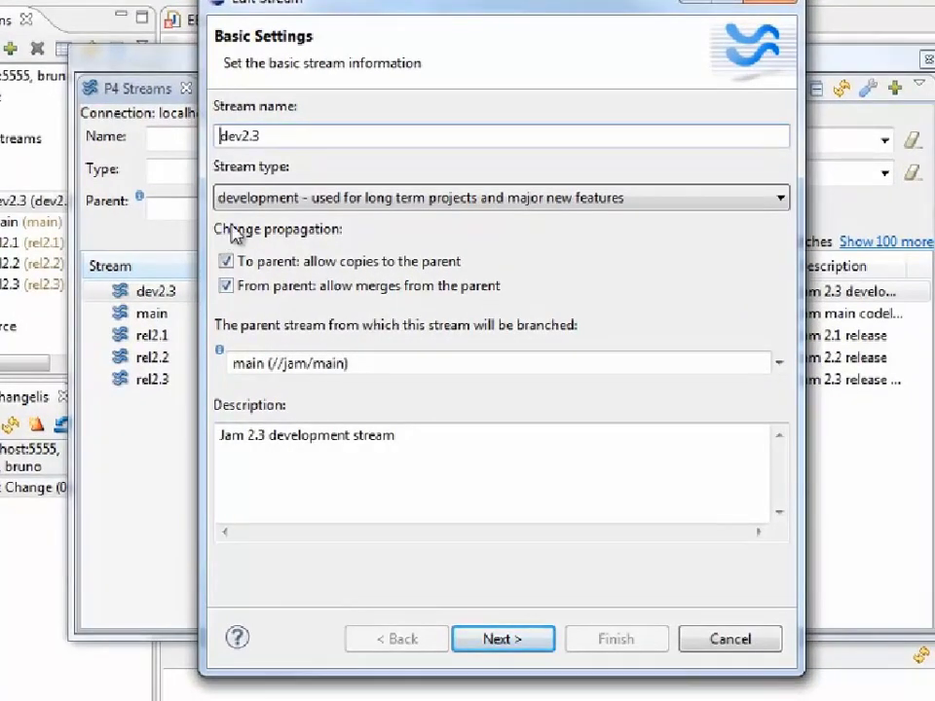
click(226, 261)
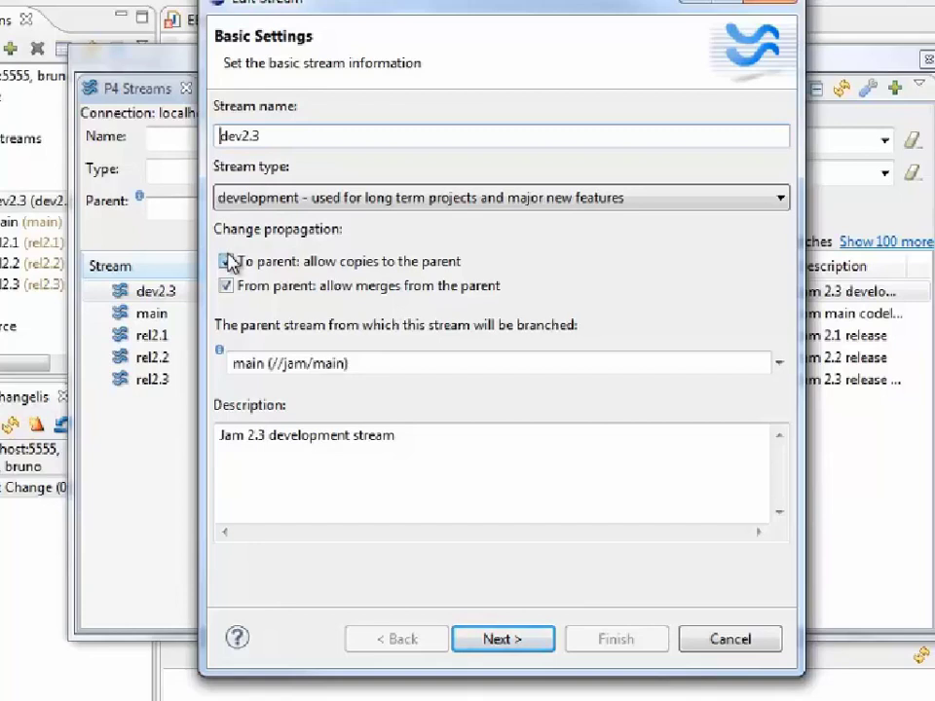
click(228, 263)
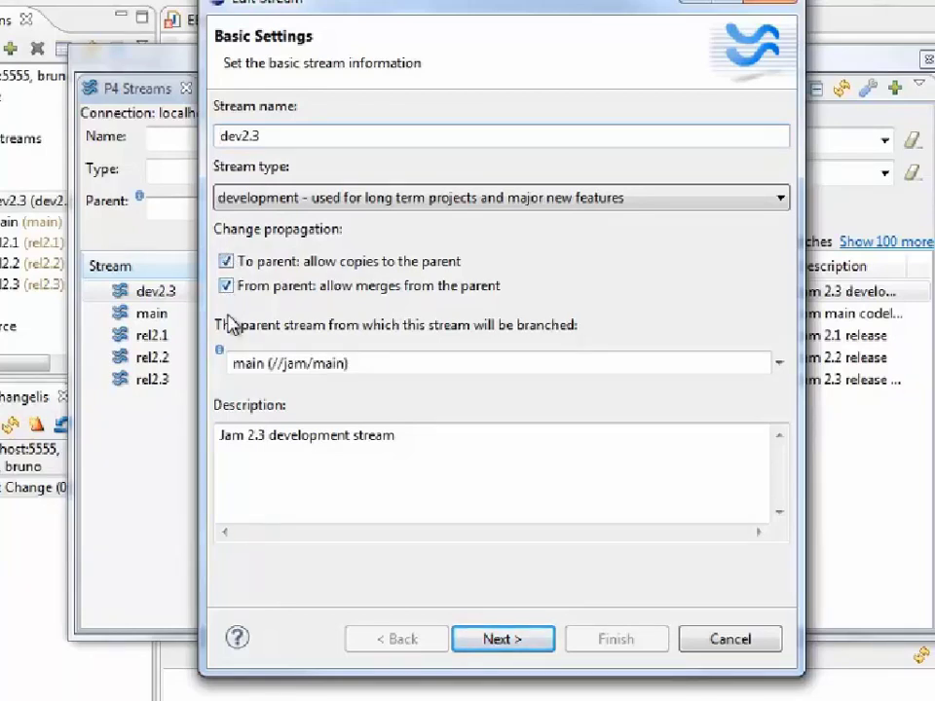
mouse_move(228, 348)
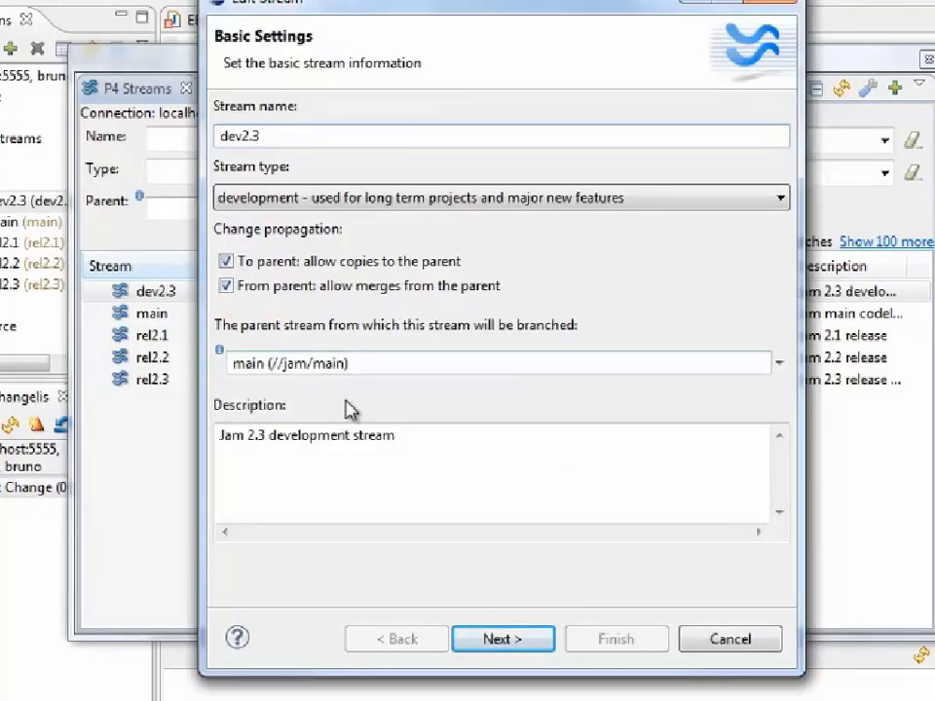
click(738, 645)
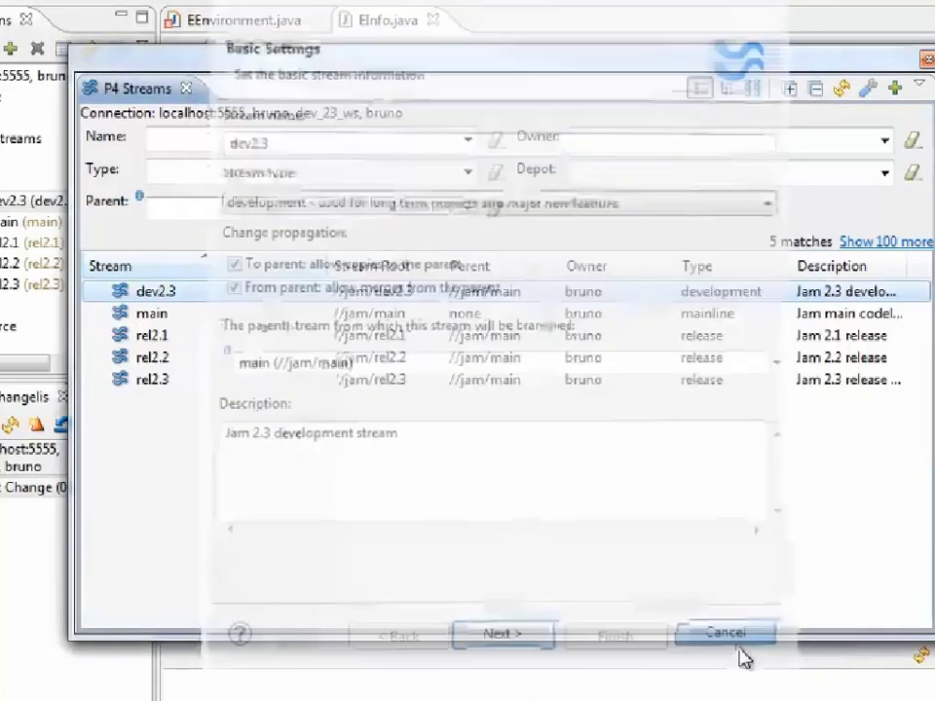
Check the actions available for the dev2.3 stream and dock the detached P4 Streams view back into the Perforce perspective
right_click(149, 295)
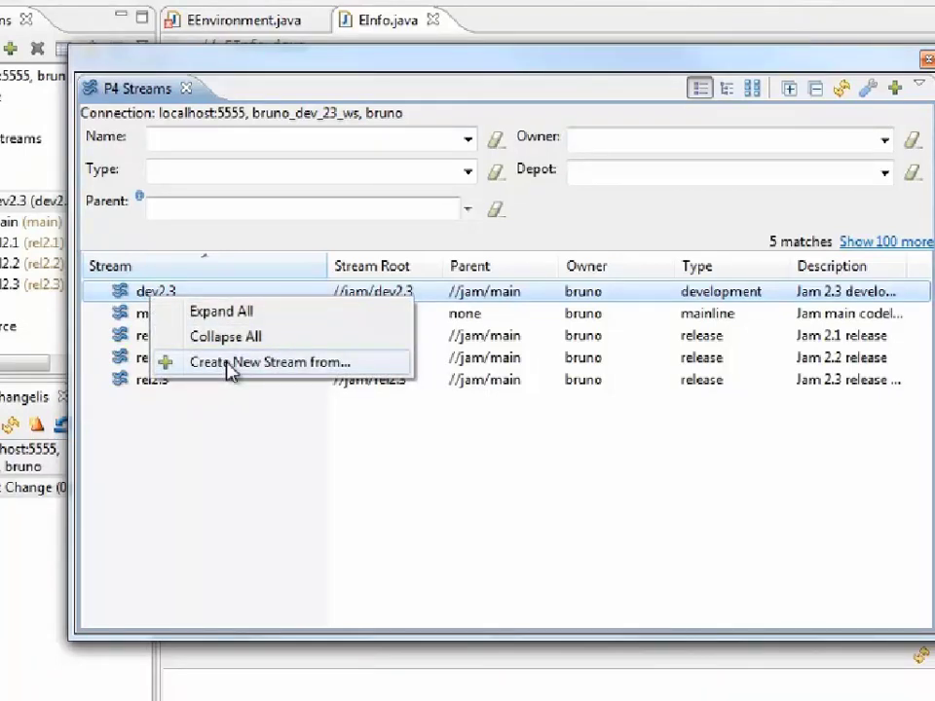
click(234, 255)
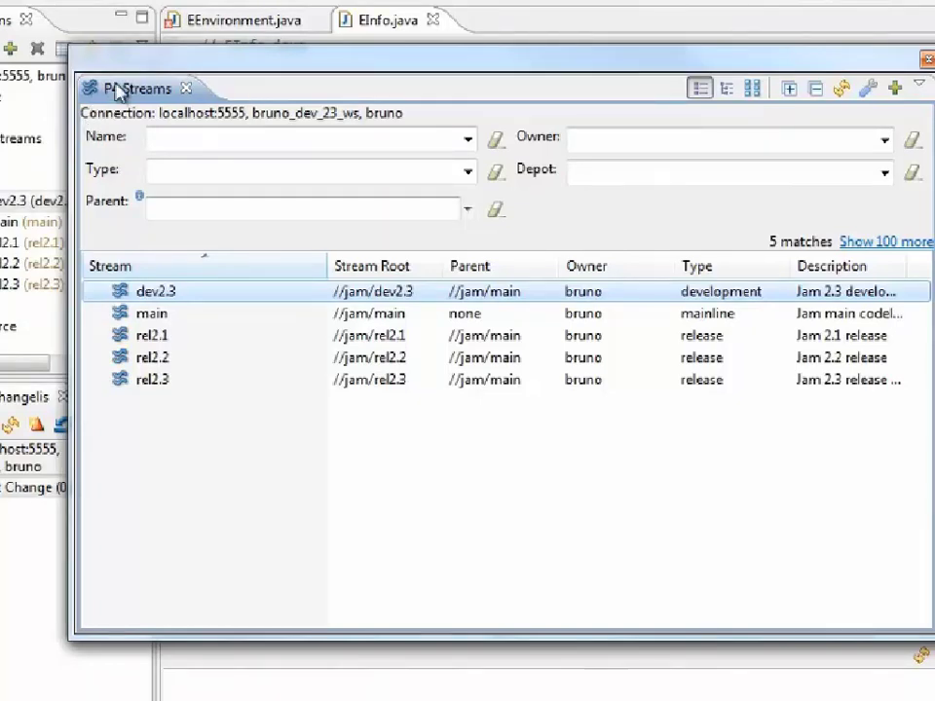
right_click(116, 88)
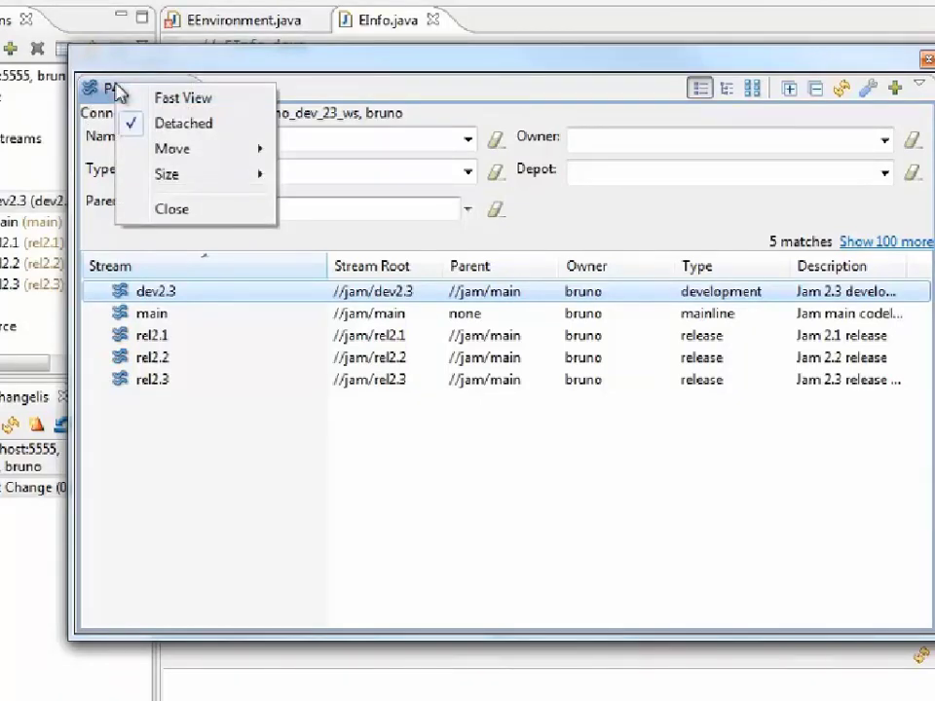
click(206, 129)
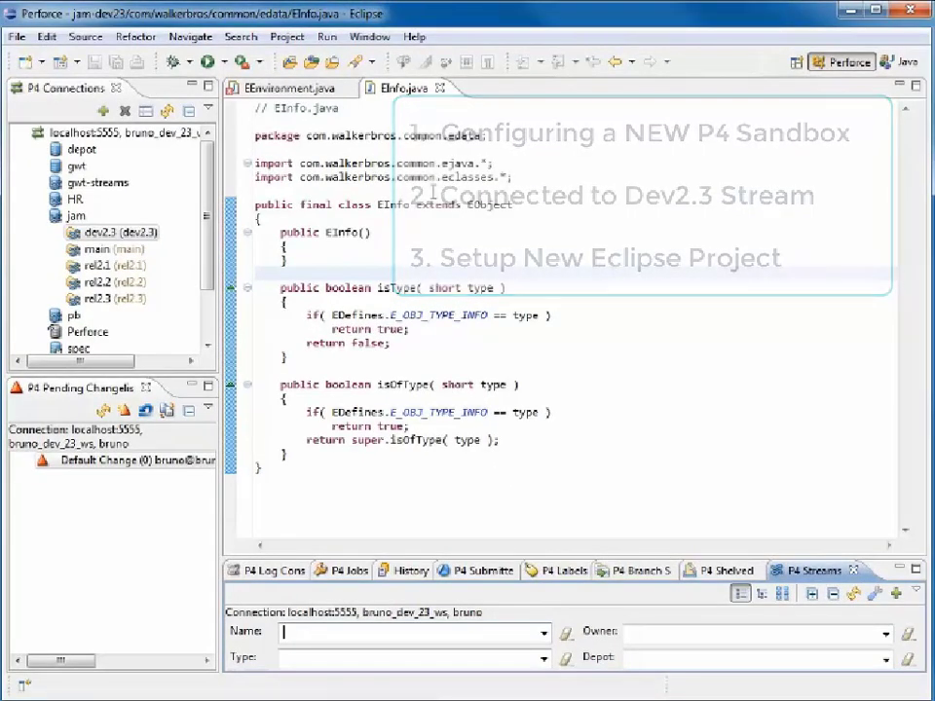
Start configuring a sandbox from the localhost:5555 dev2.3 connection, with its pulling interval set to every hour
right_click(110, 138)
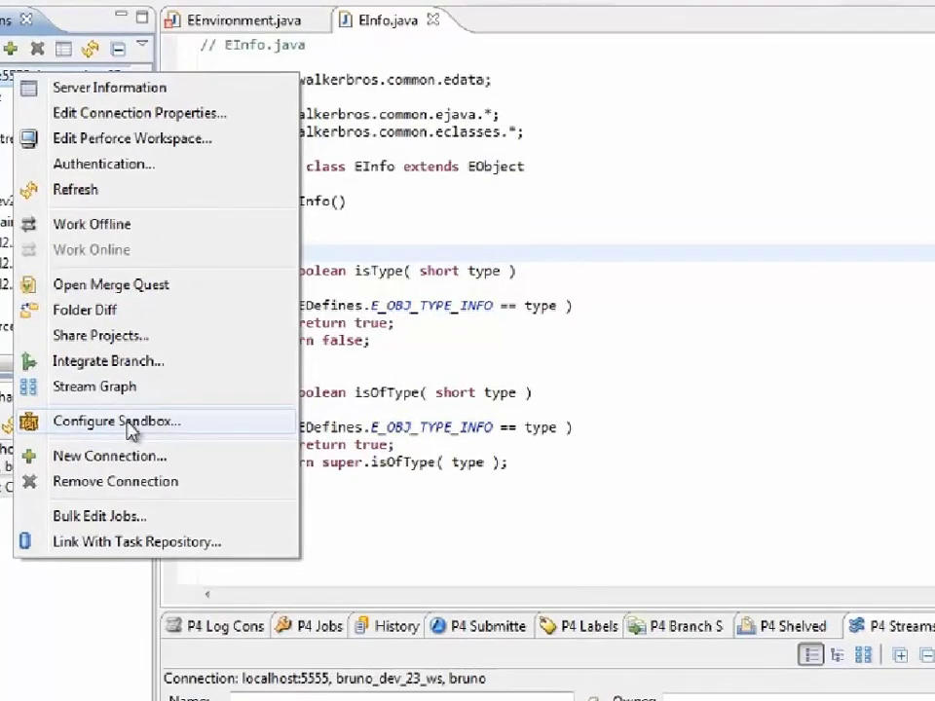
click(183, 409)
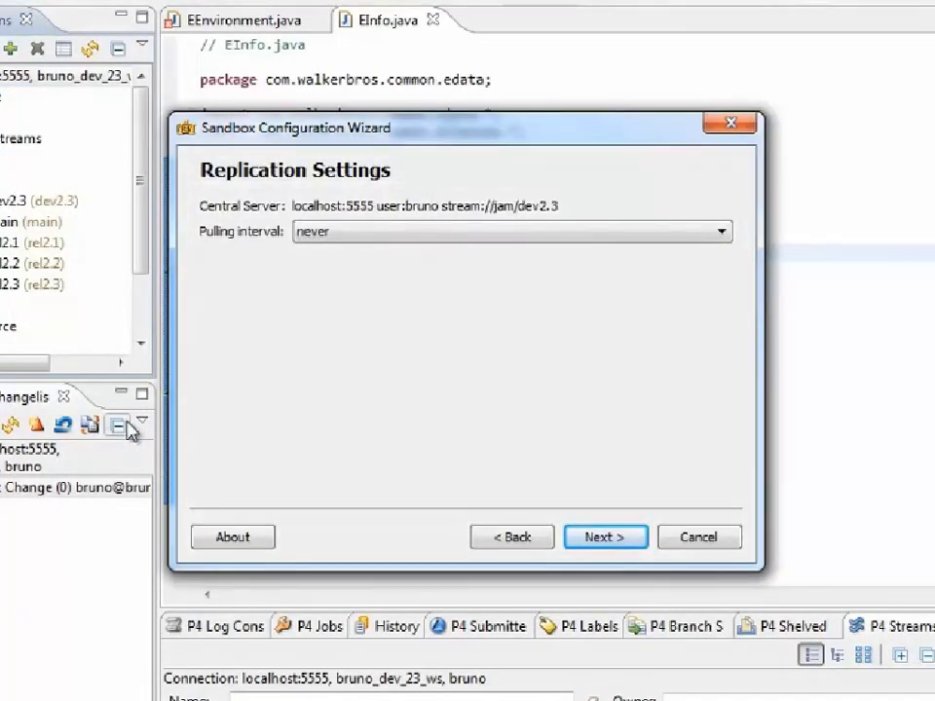
click(360, 236)
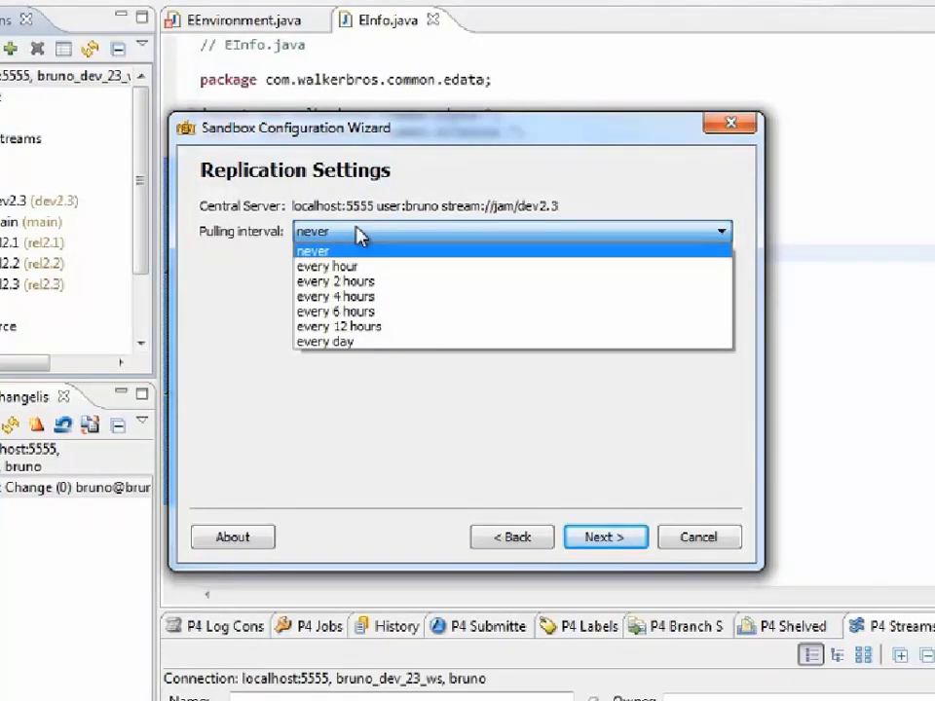
click(366, 274)
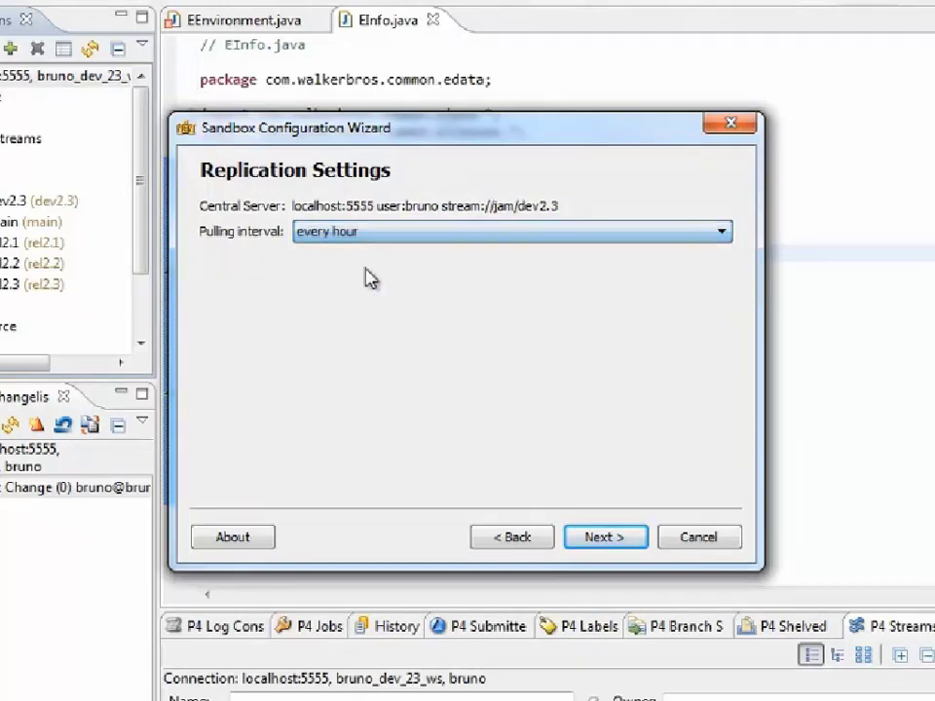
click(601, 542)
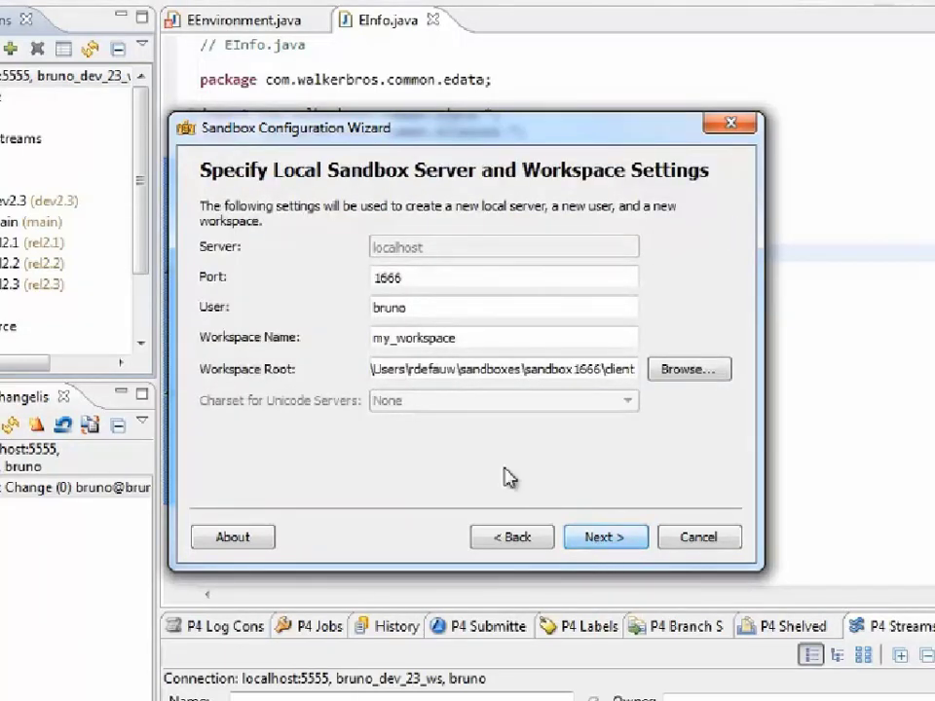
Set the sandbox's port to 62000 and its workspace root folder to sandboxes\sandbox92000\client, and finish the sandbox configuration
drag(428, 286, 341, 281)
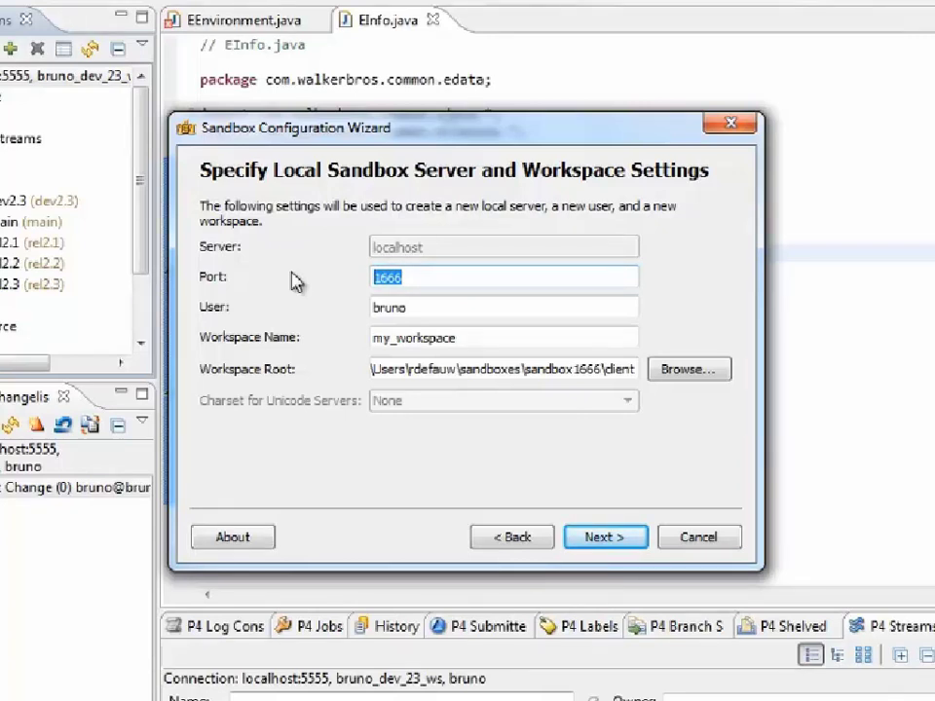
text(6)
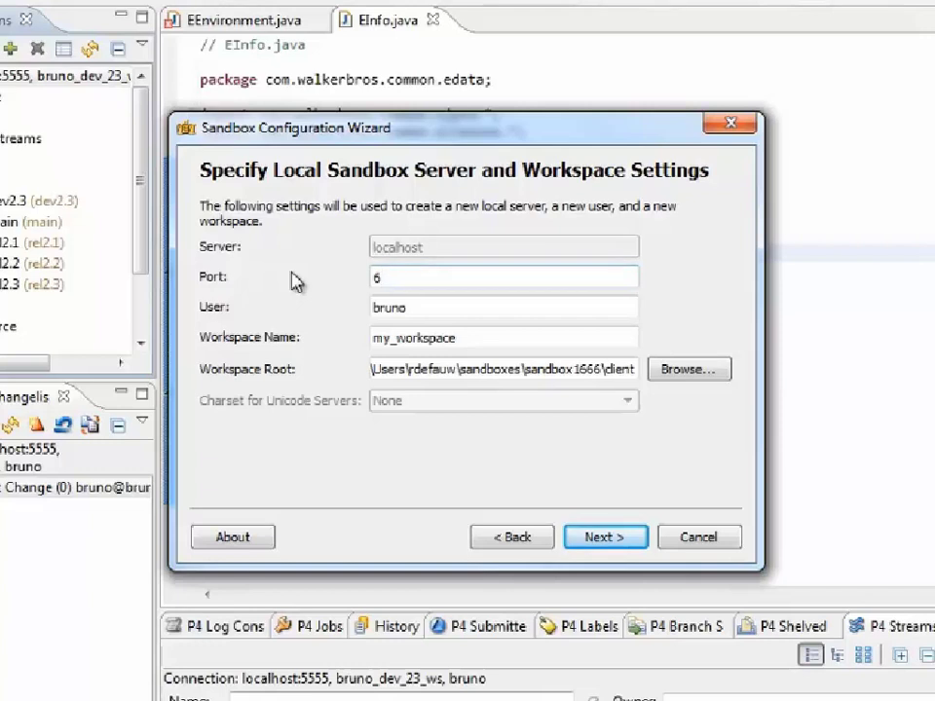
text(2000)
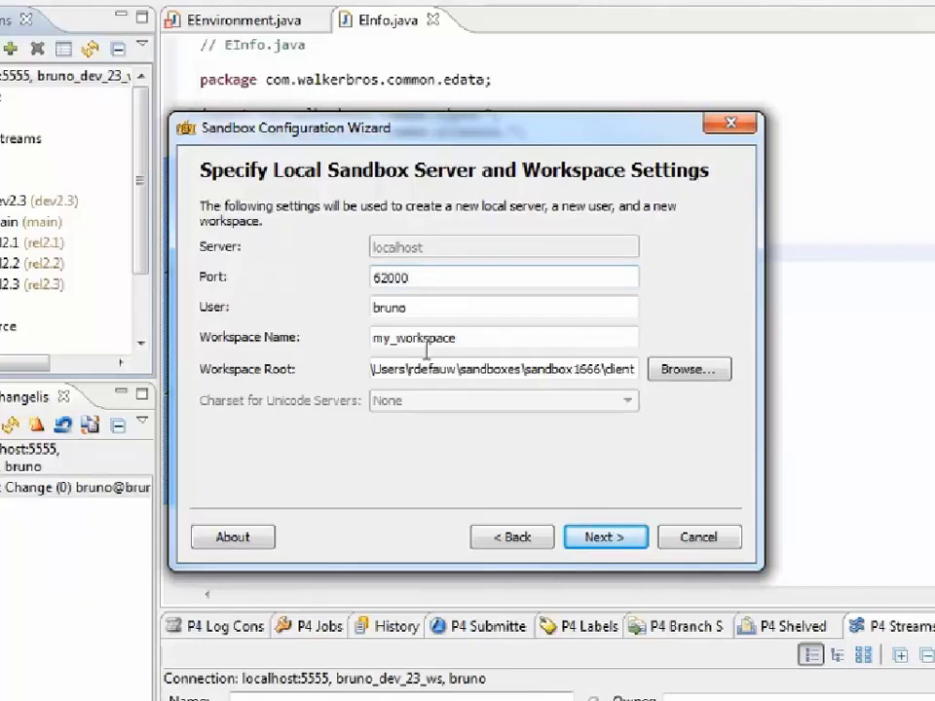
click(602, 369)
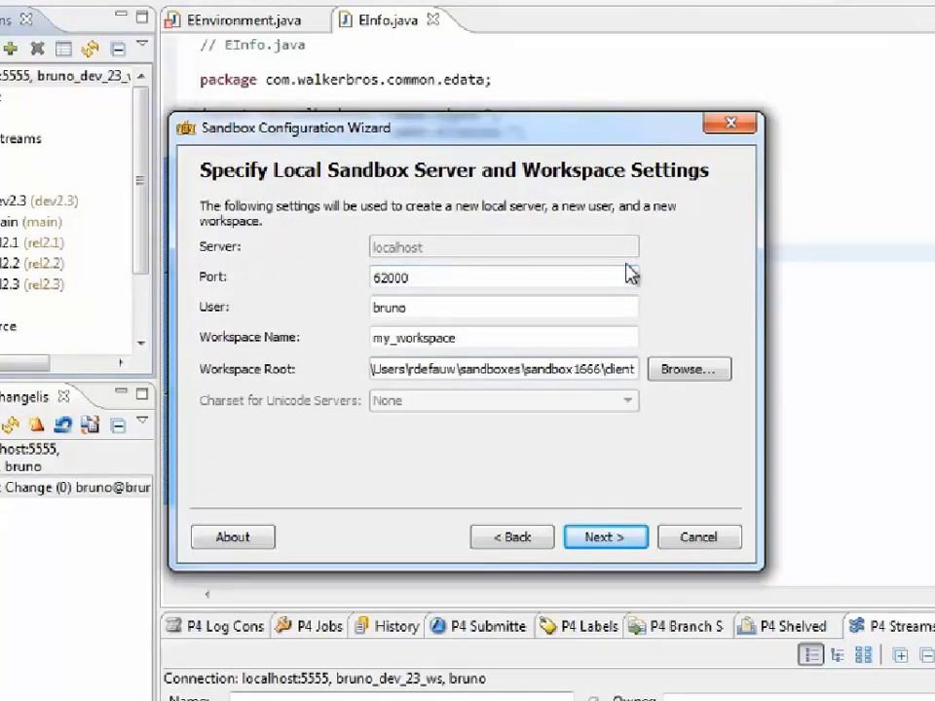
key(BackSpace)
key(BackSpace)
key(BackSpace)
key(BackSpace)
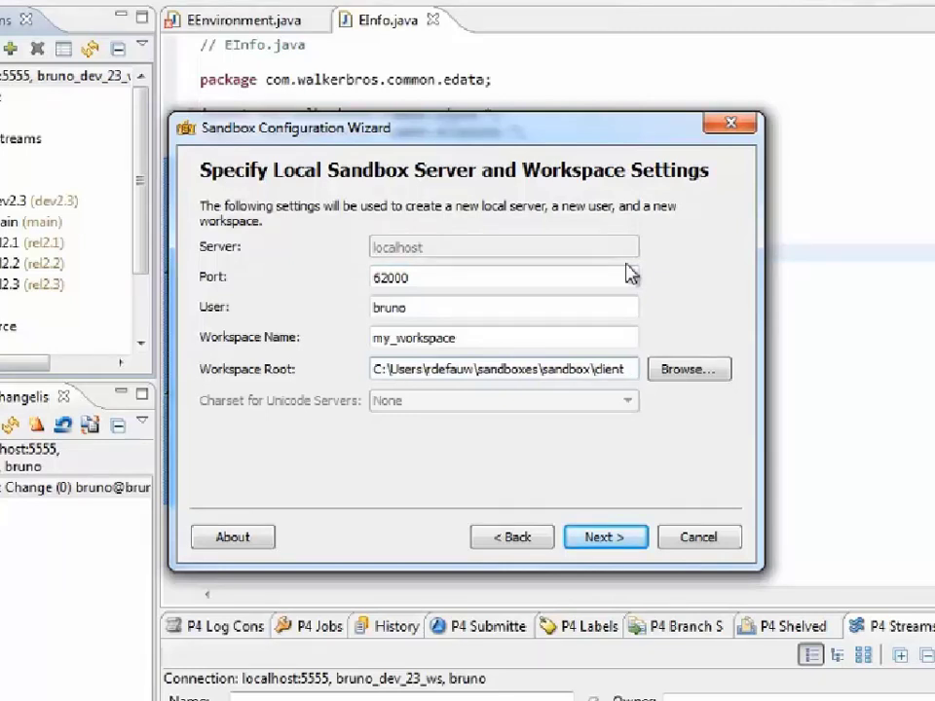
text(92000)
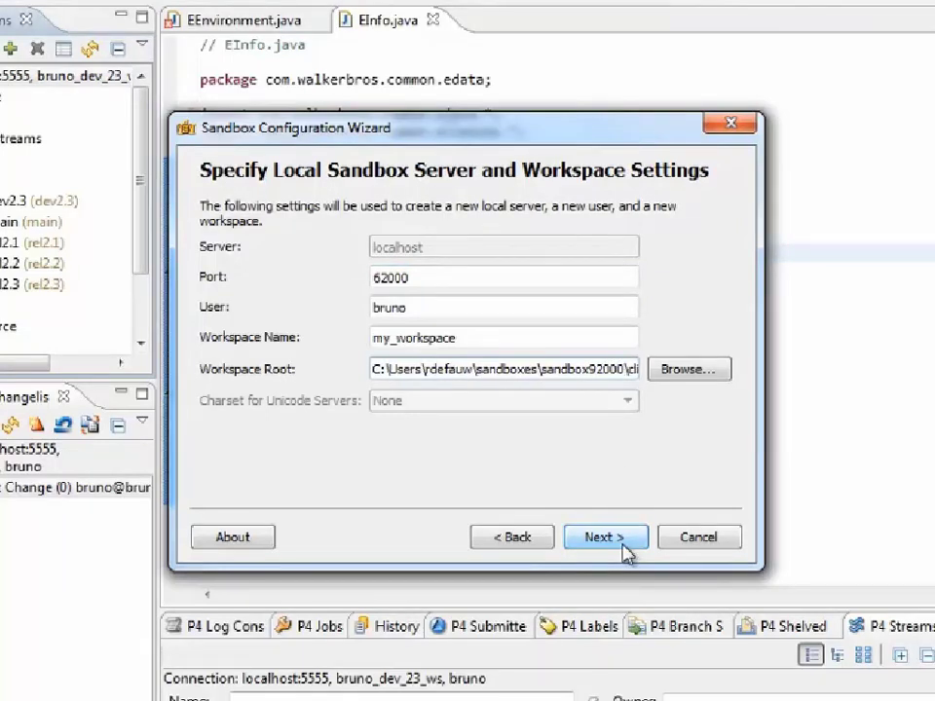
click(604, 537)
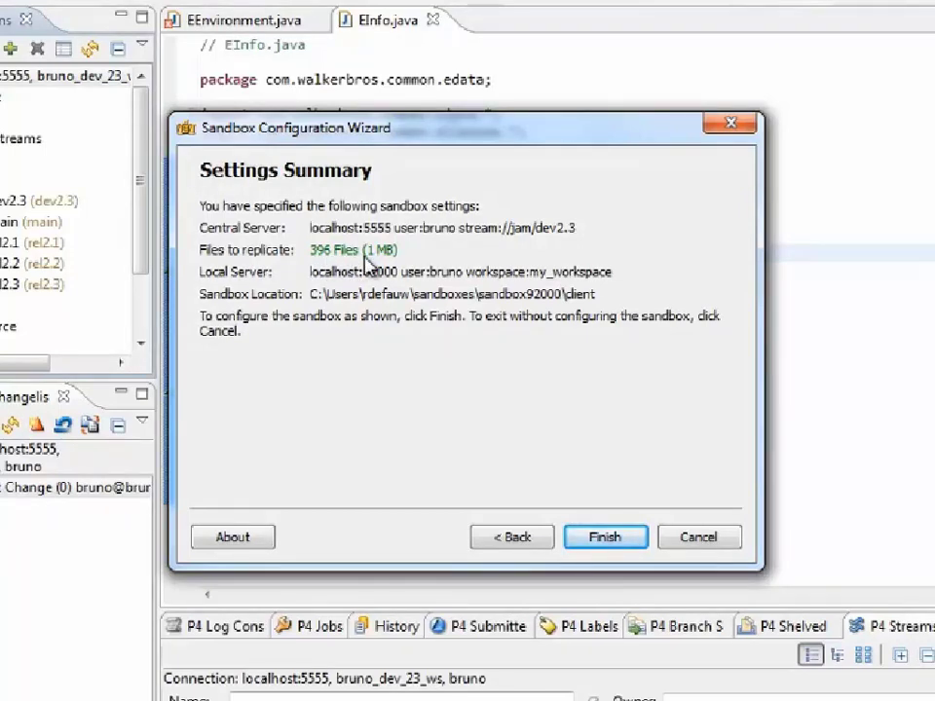
click(604, 540)
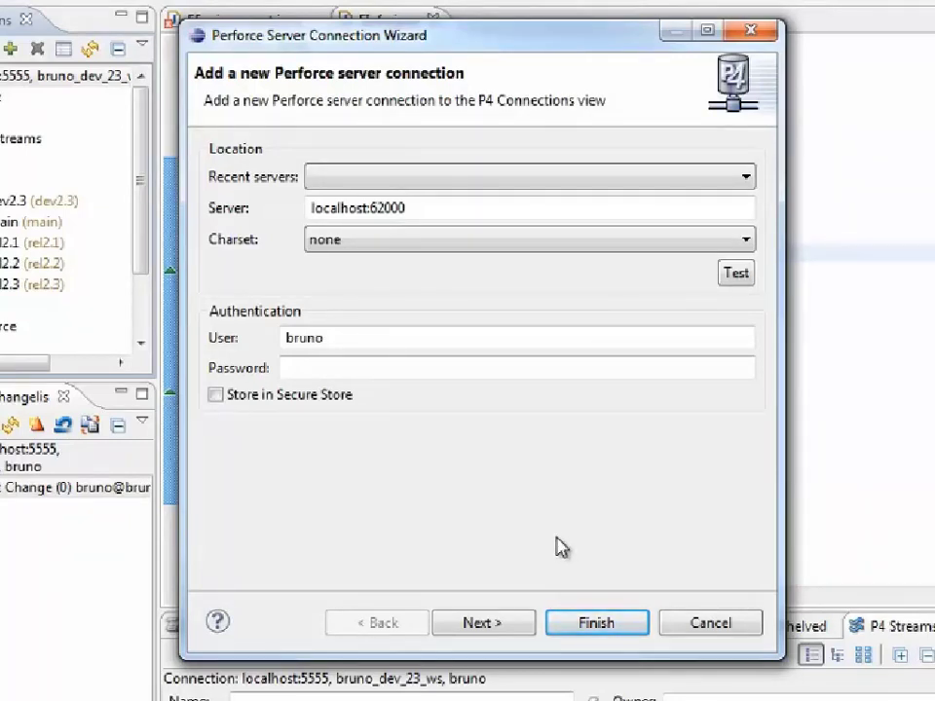
Add the localhost:62000 server connection with the existing workspace my_workspace, without importing depot folders as Eclipse projects
click(505, 629)
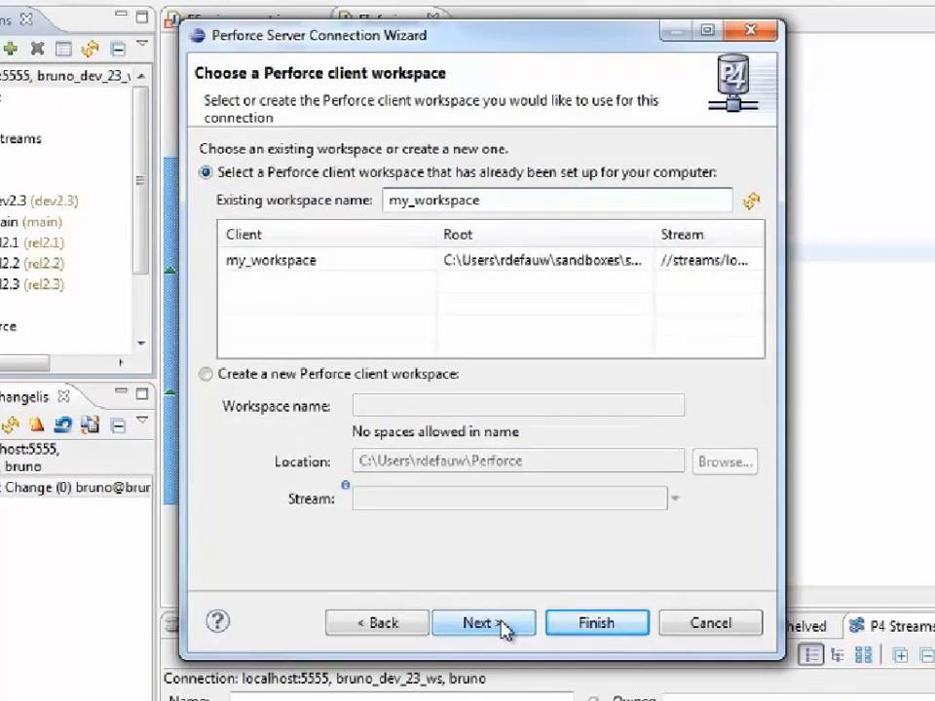
click(504, 626)
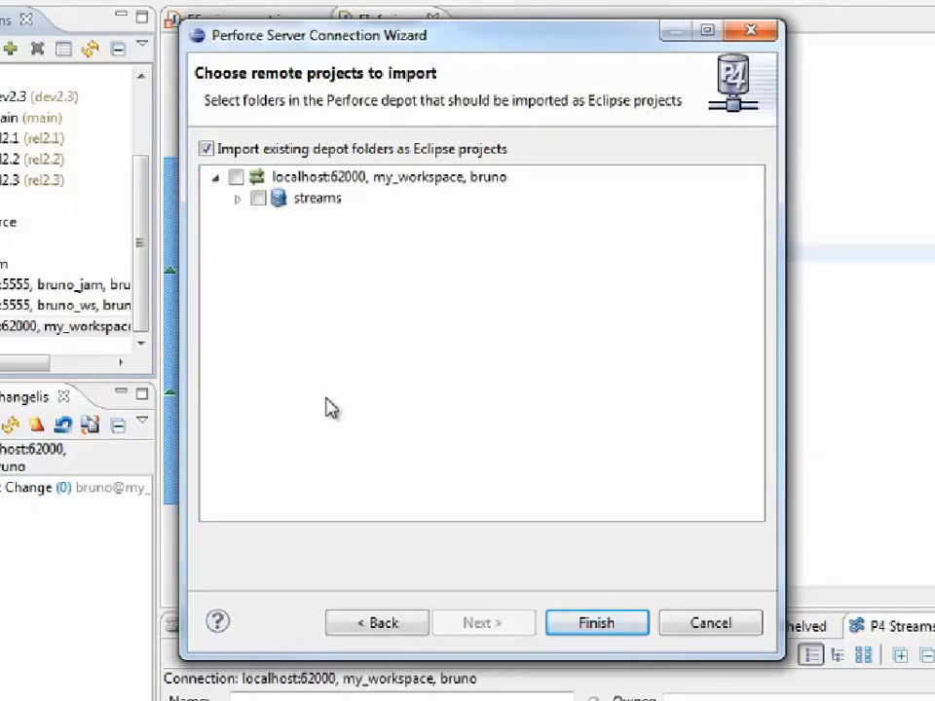
click(207, 150)
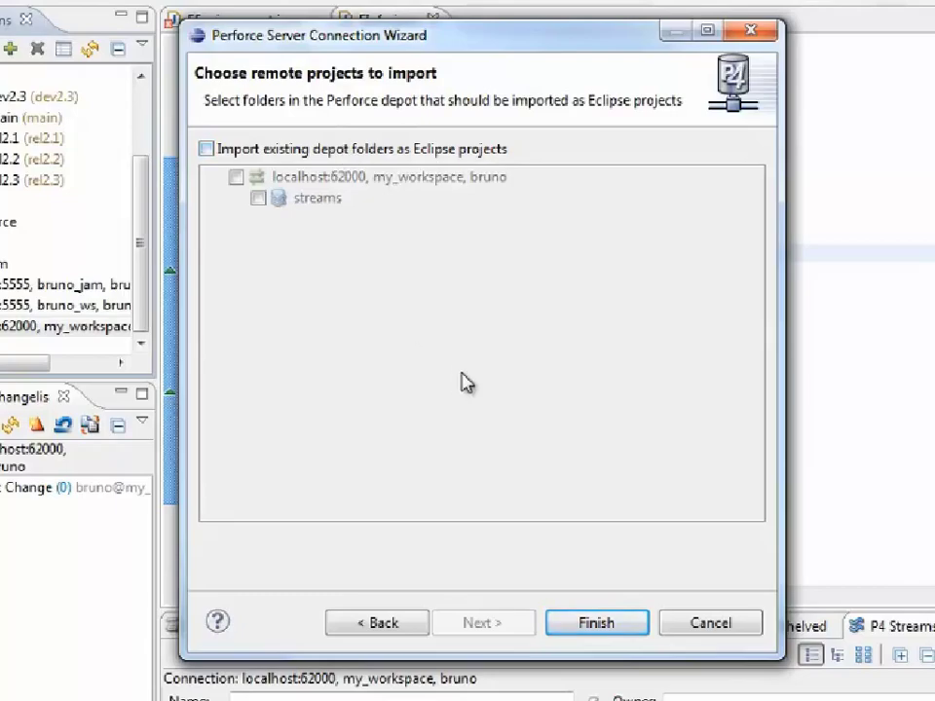
click(599, 624)
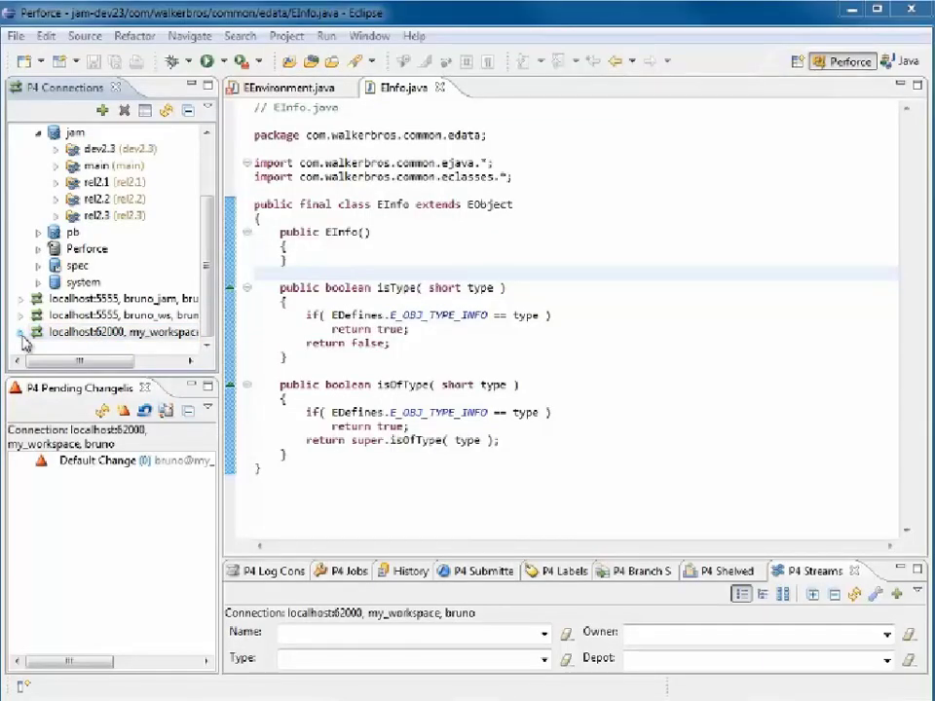
Import the local stream of the localhost:62000 connection as an Eclipse project named local-sandbox
click(20, 332)
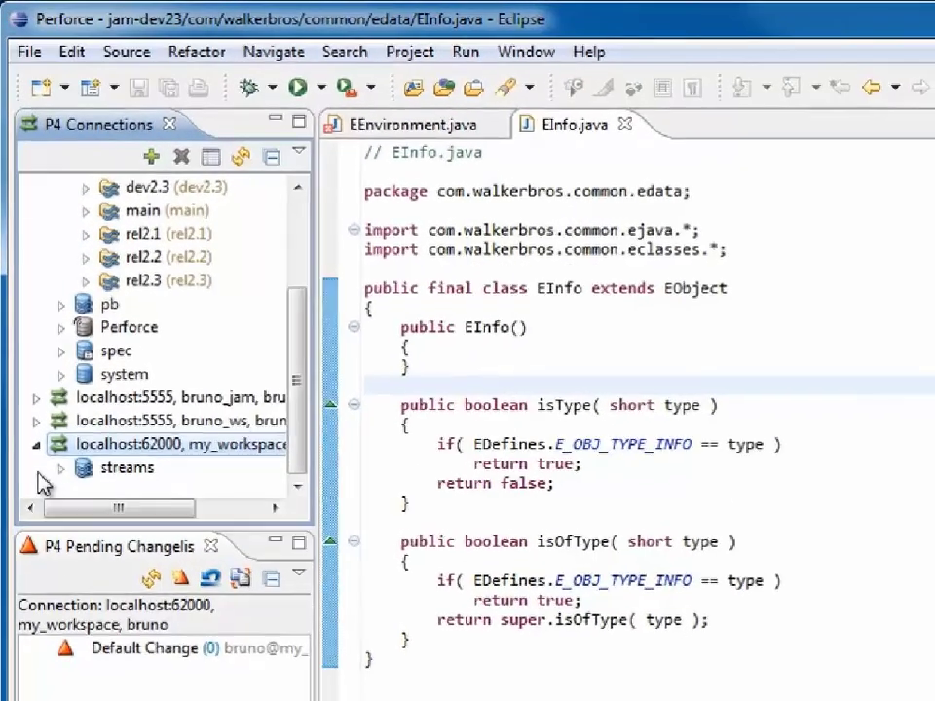
click(41, 335)
scroll(68, 455, down, 1)
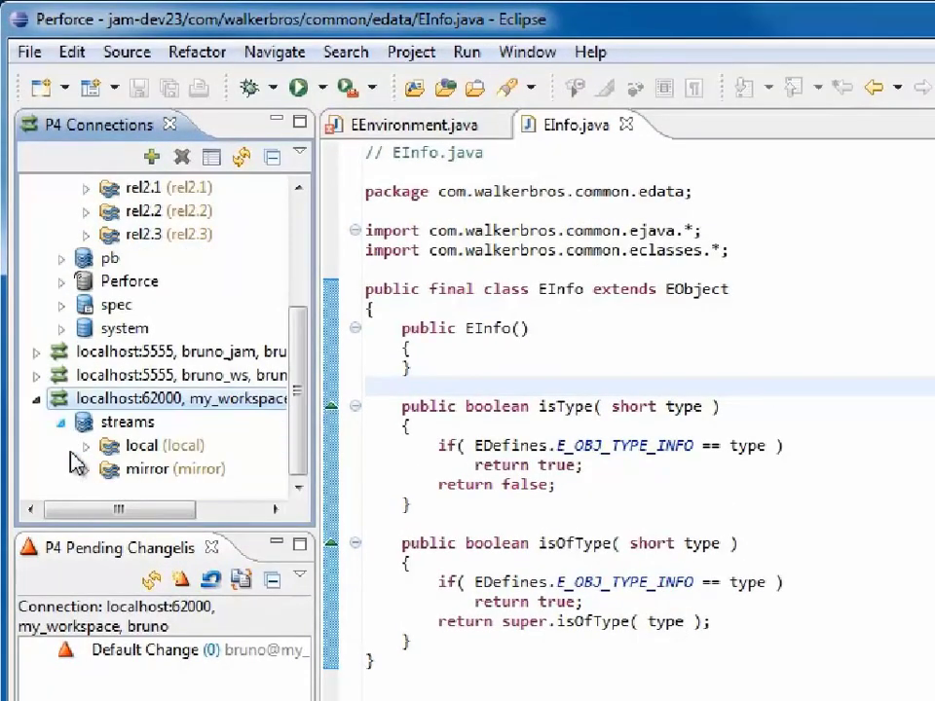
right_click(135, 449)
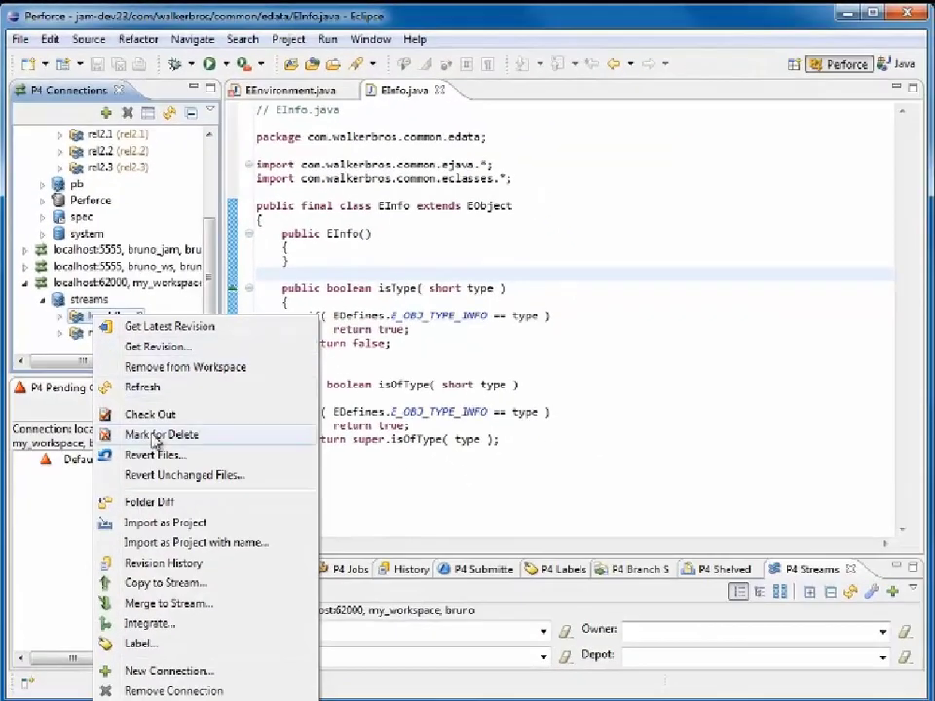
click(180, 553)
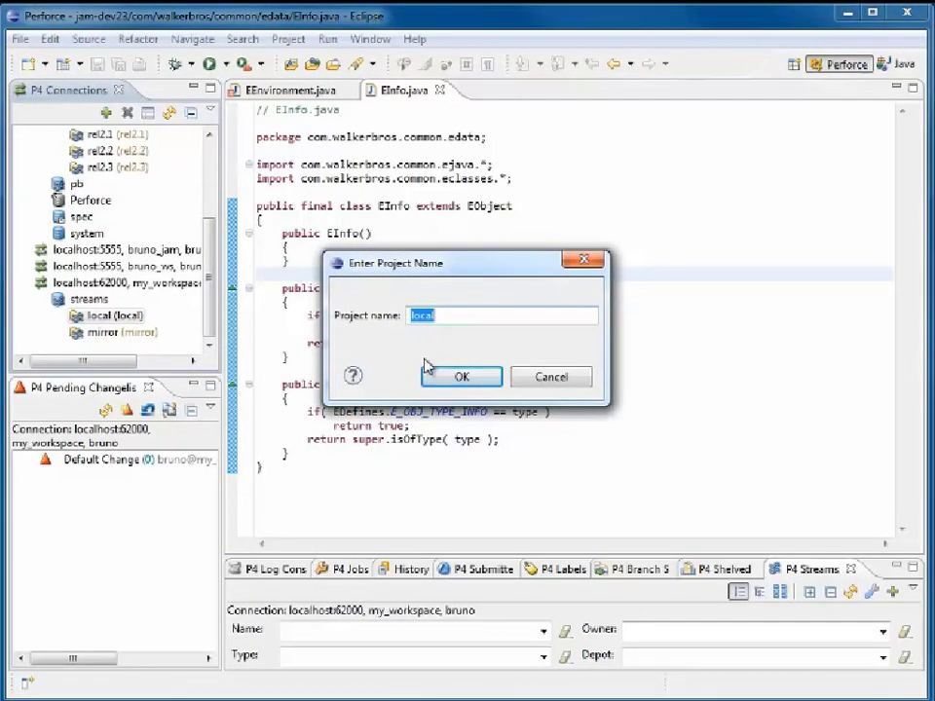
click(445, 311)
text(-sandb)
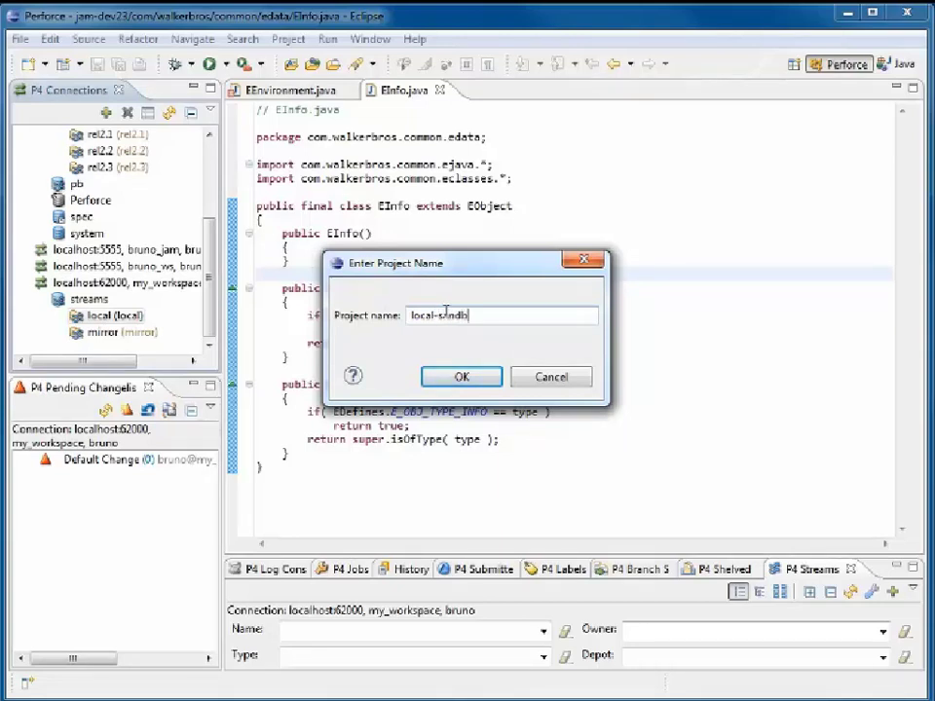
text(ox)
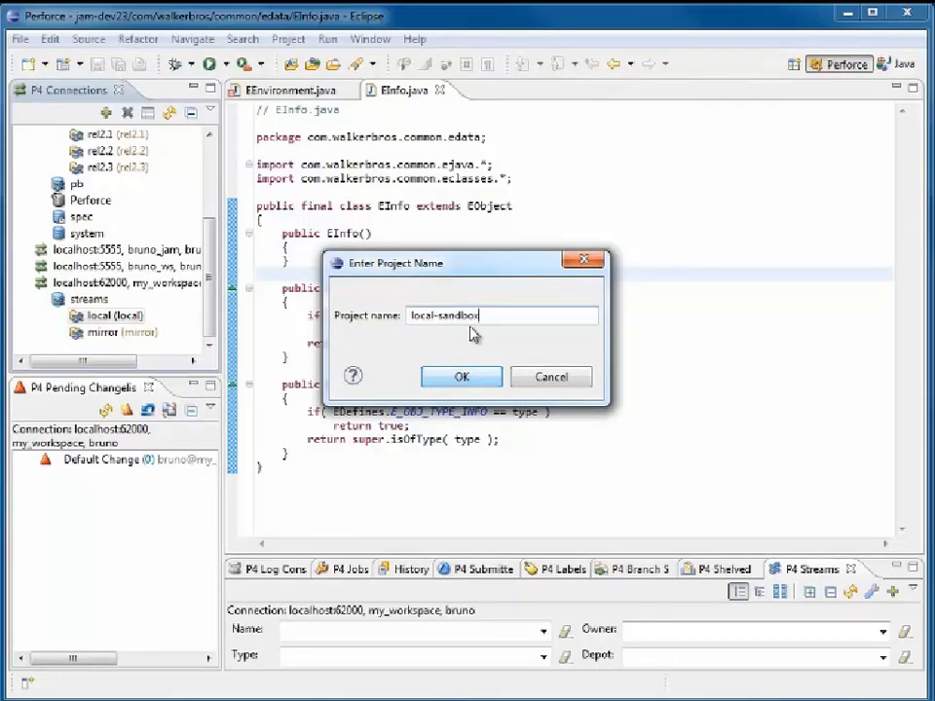
key(Return)
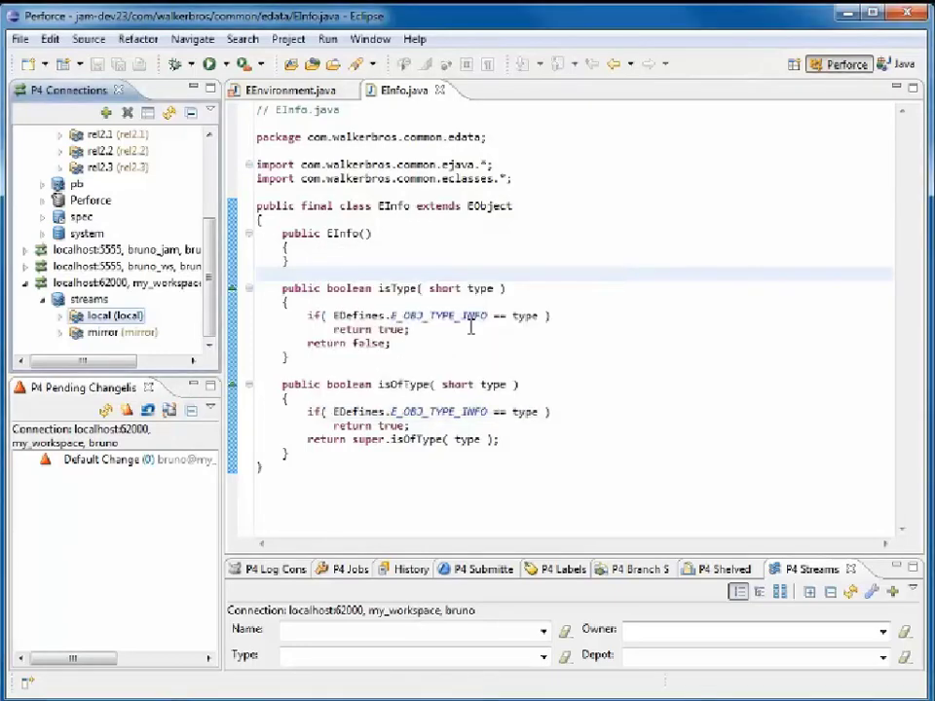
Switch to the Java perspective and collapse the jam-dev23 project
click(888, 72)
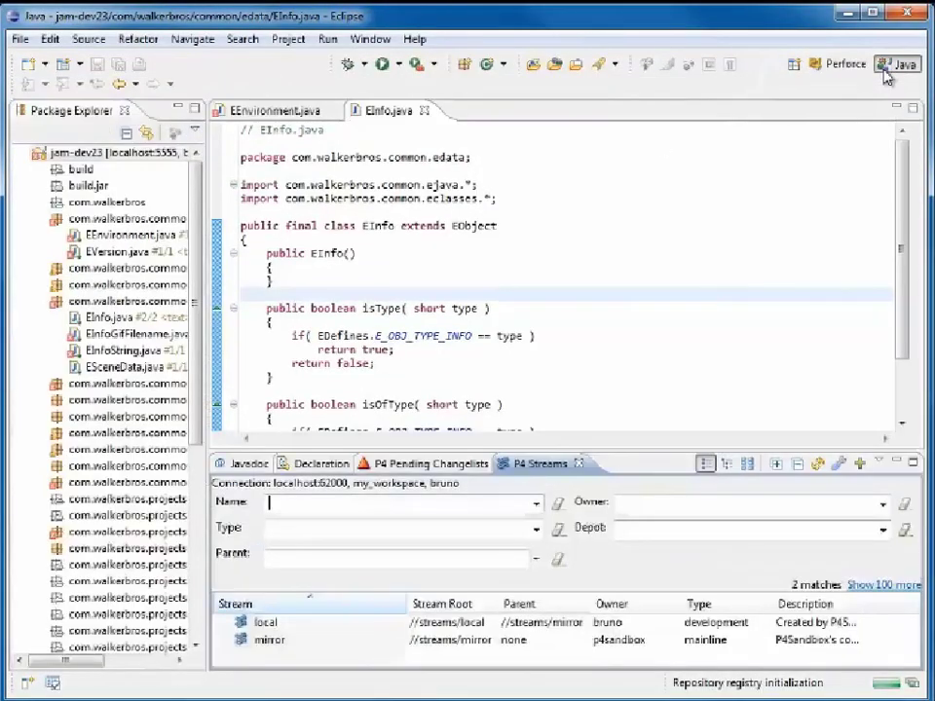
click(21, 156)
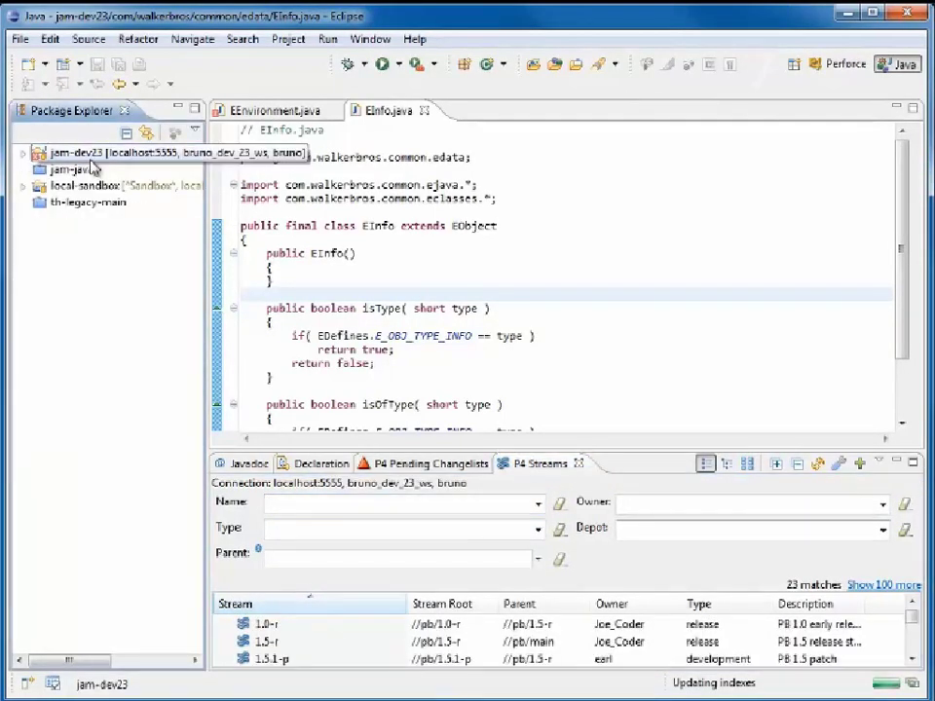
Expand the local-sandbox project and display its mirror and local streams as a graph to examine how they connect
click(23, 187)
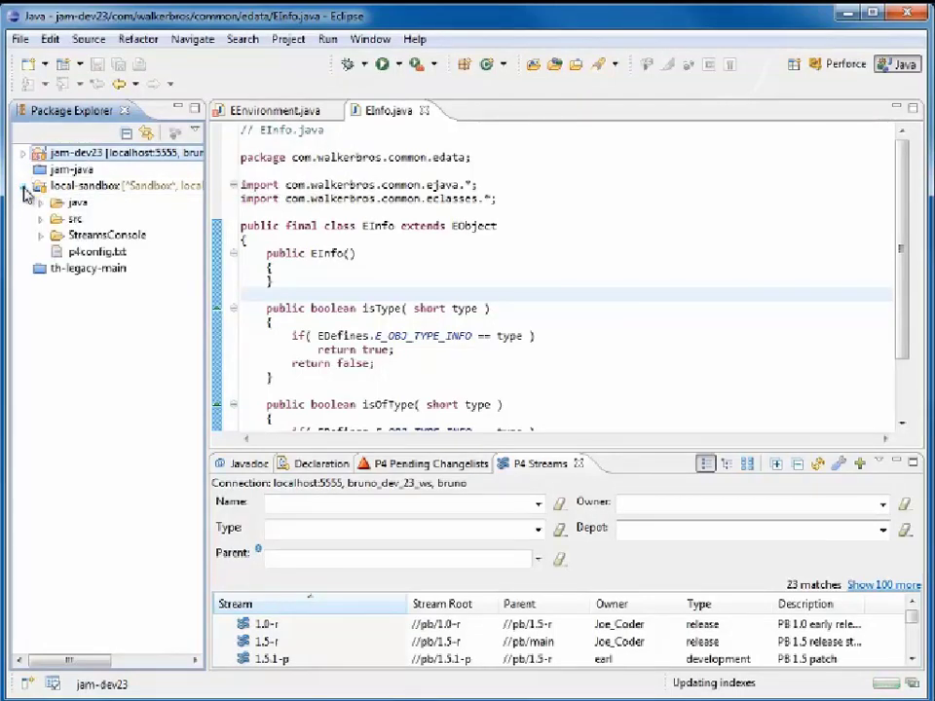
click(75, 191)
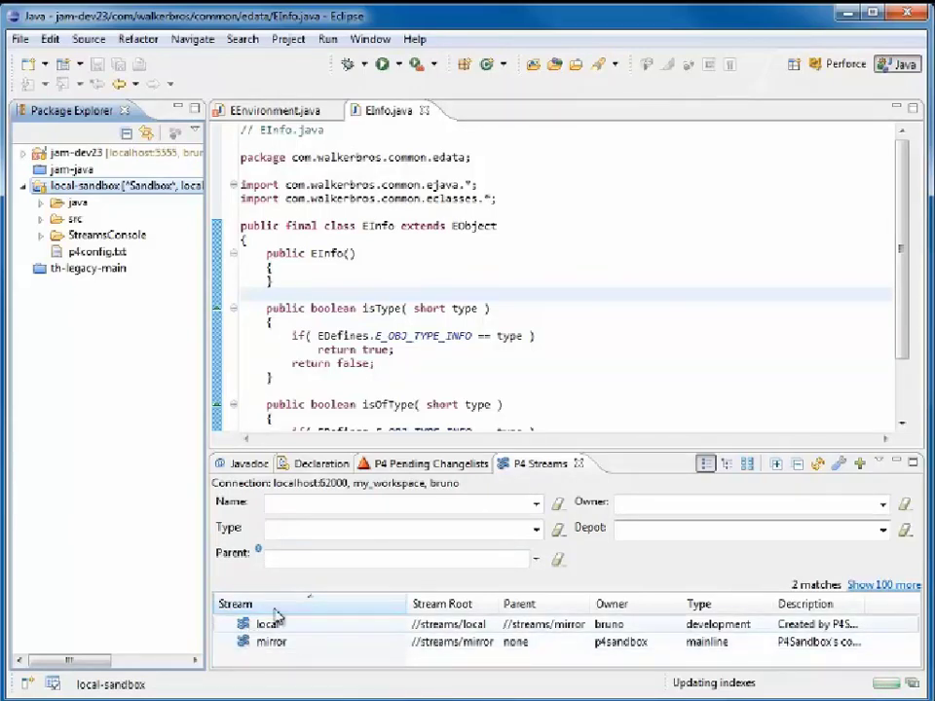
click(748, 468)
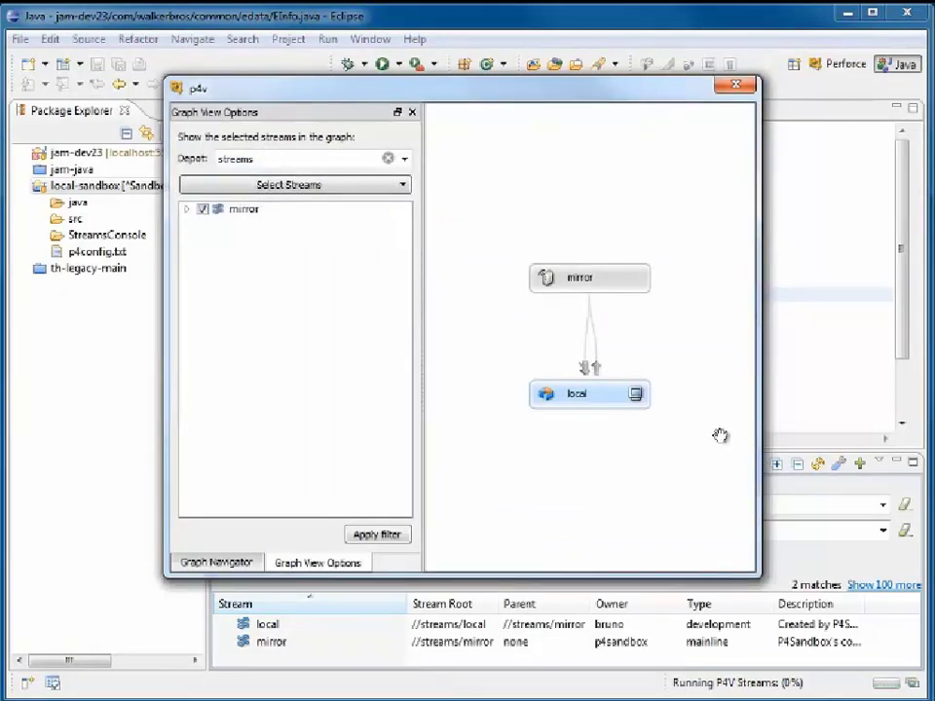
mouse_move(619, 282)
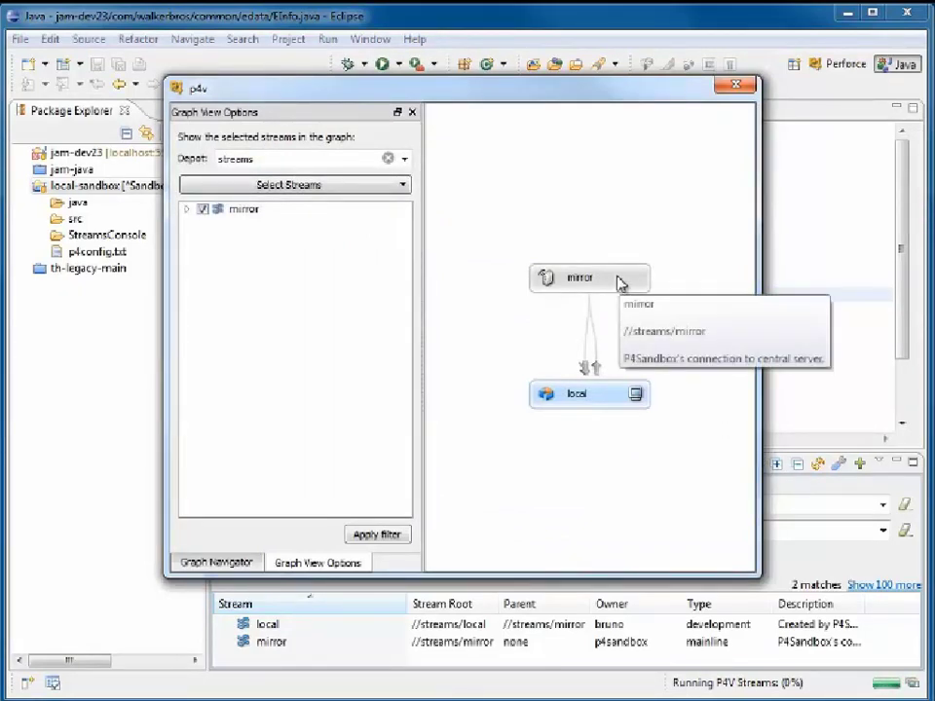
mouse_move(608, 415)
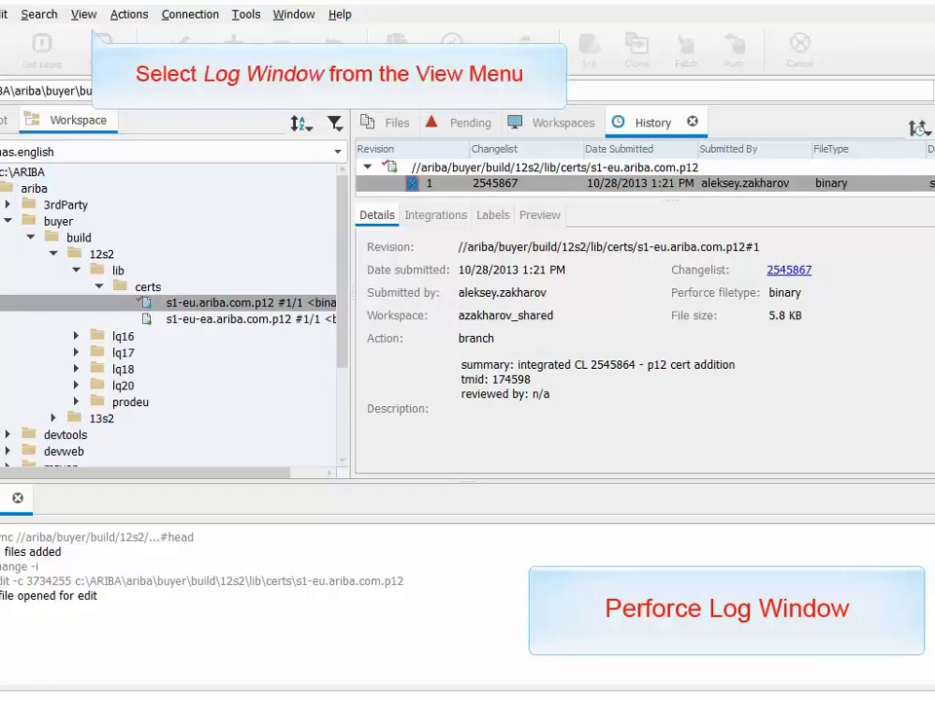
Show the log in P4V and copy its command p4 sync //ariba/platform/tools/dw/...#head into the terminal
key(alt+v)
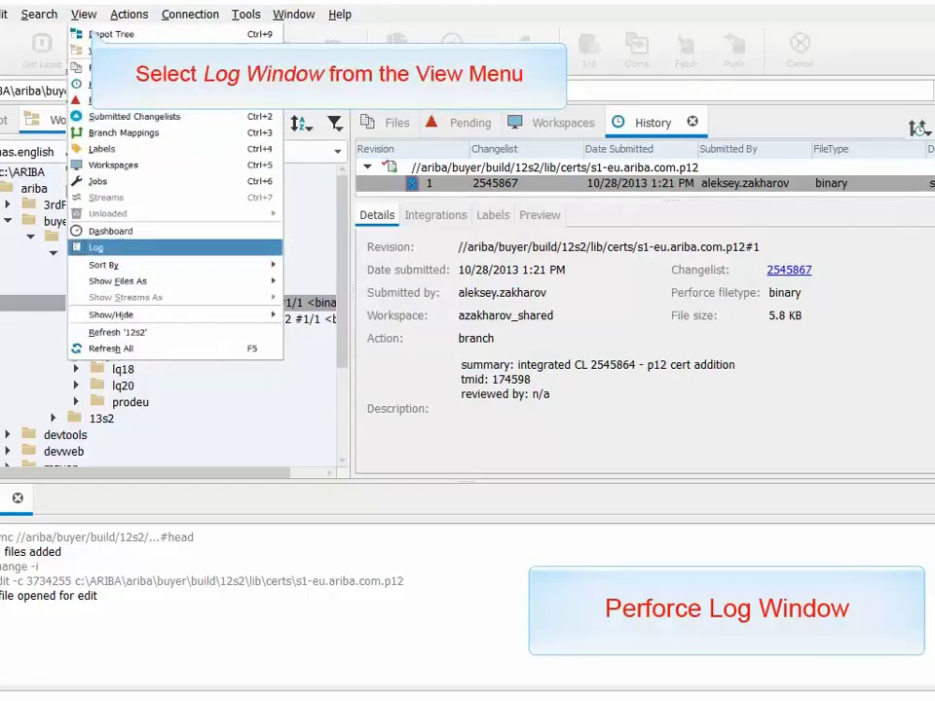
key(Return)
drag(5, 537, 198, 541)
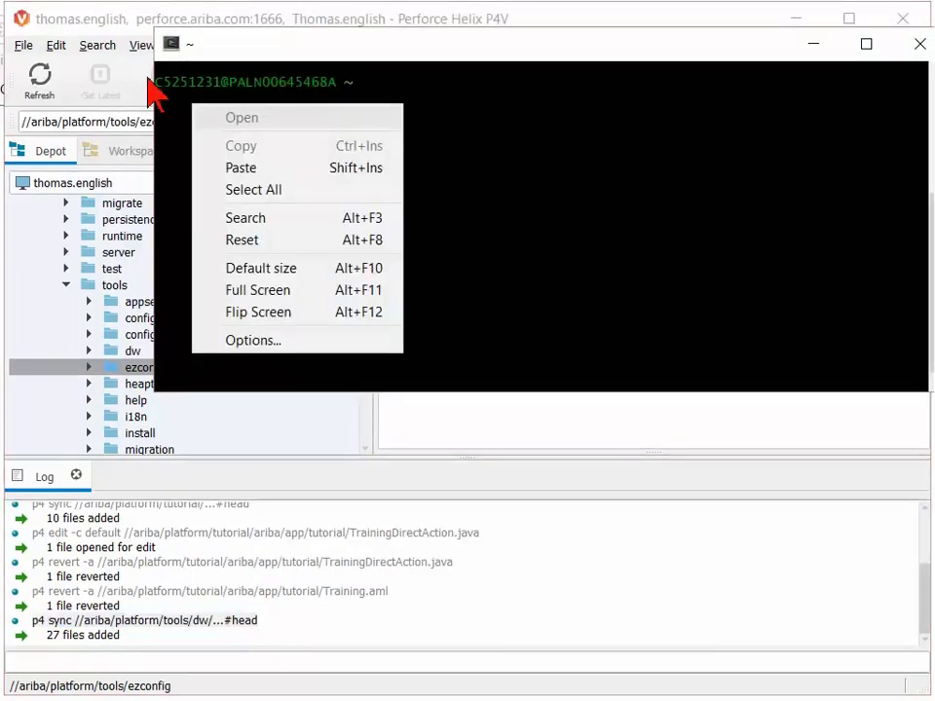
text(p4 sync //ariba/platform/tools/dw/...#head)
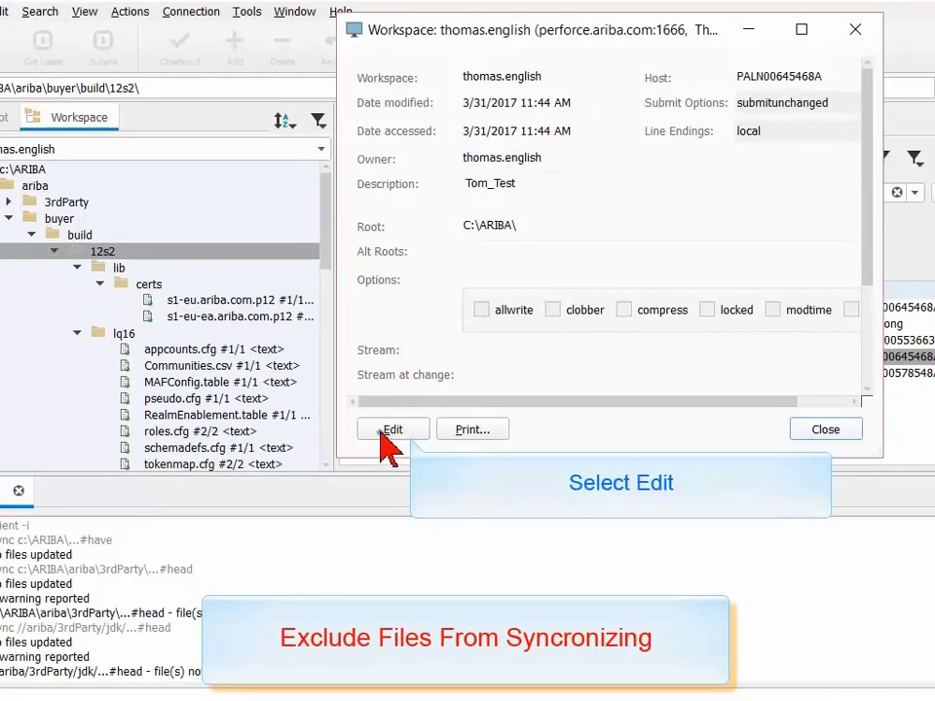
Exclude the ariba/buyer/build/12s2 tree from the workspace mappings, save the workspace and update its files to match the changed view
click(382, 431)
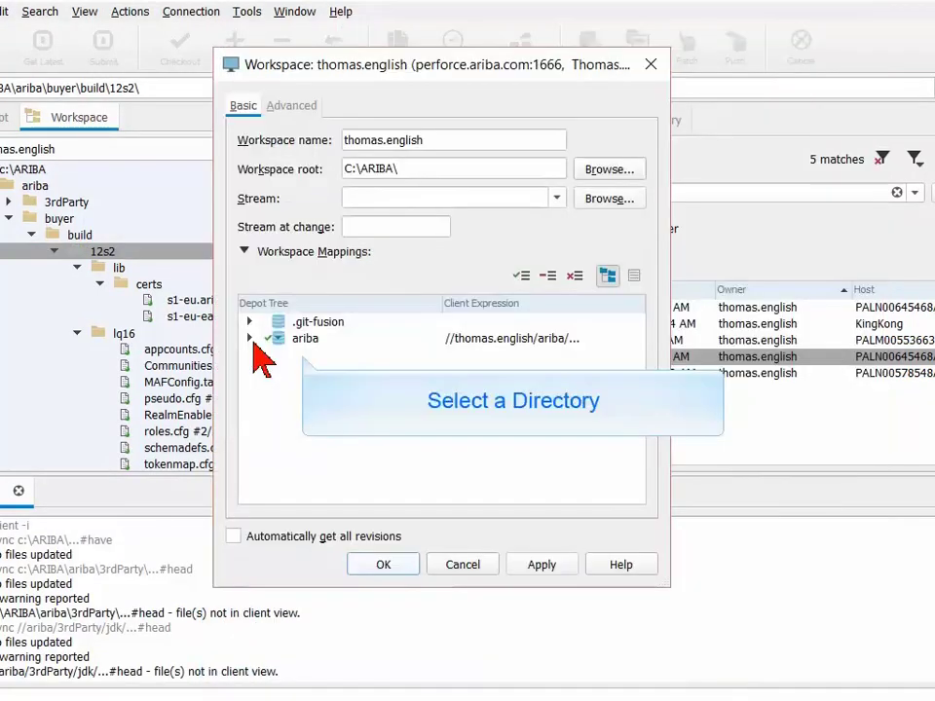
click(251, 339)
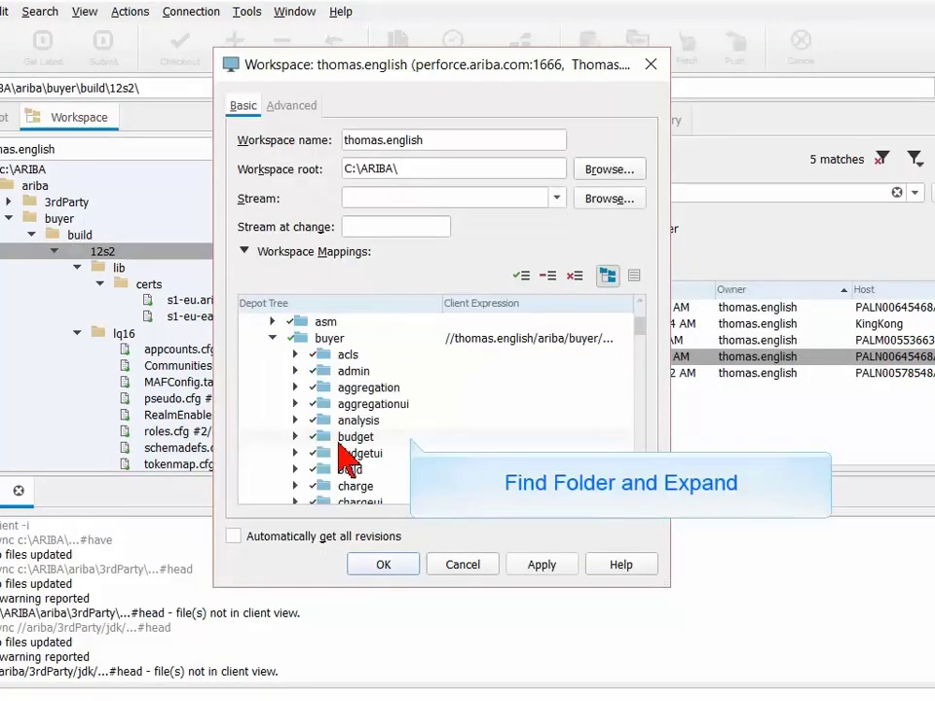
scroll(341, 444, down, 2)
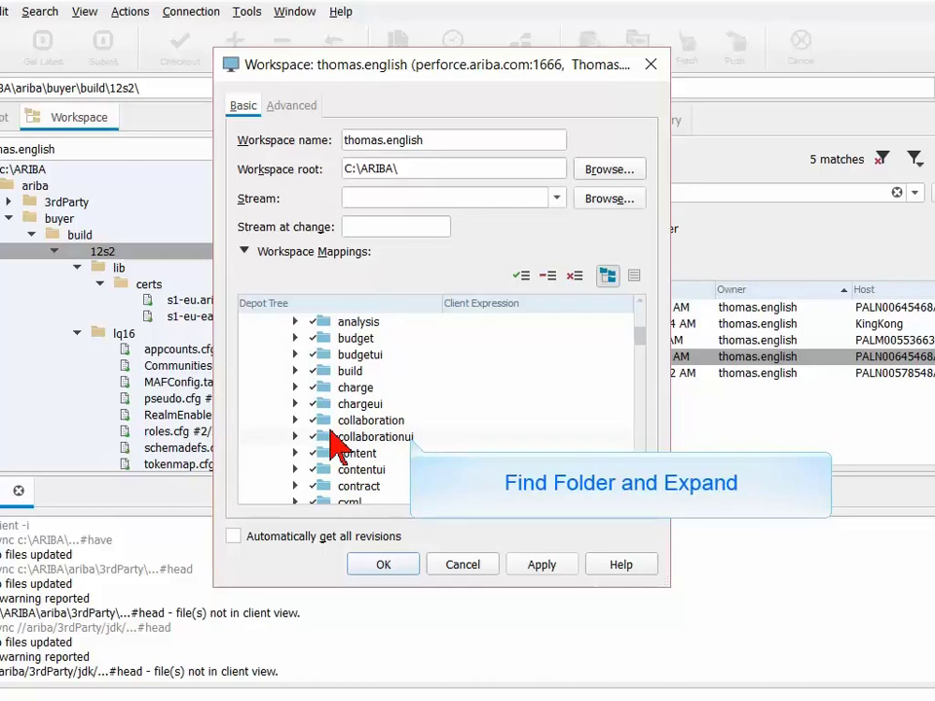
click(295, 371)
right_click(353, 387)
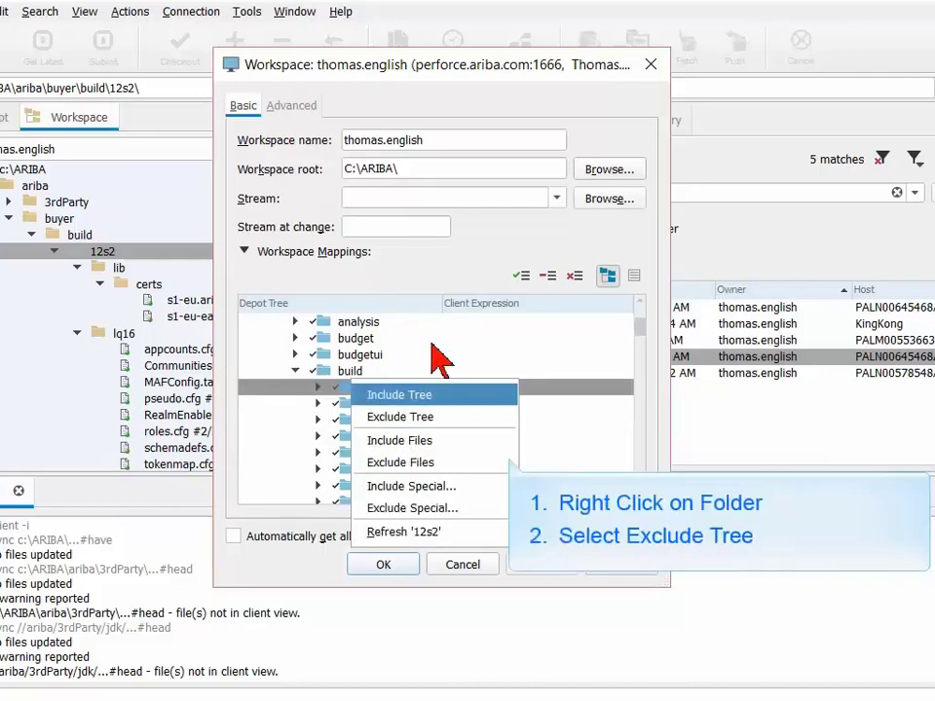
click(440, 415)
key(Return)
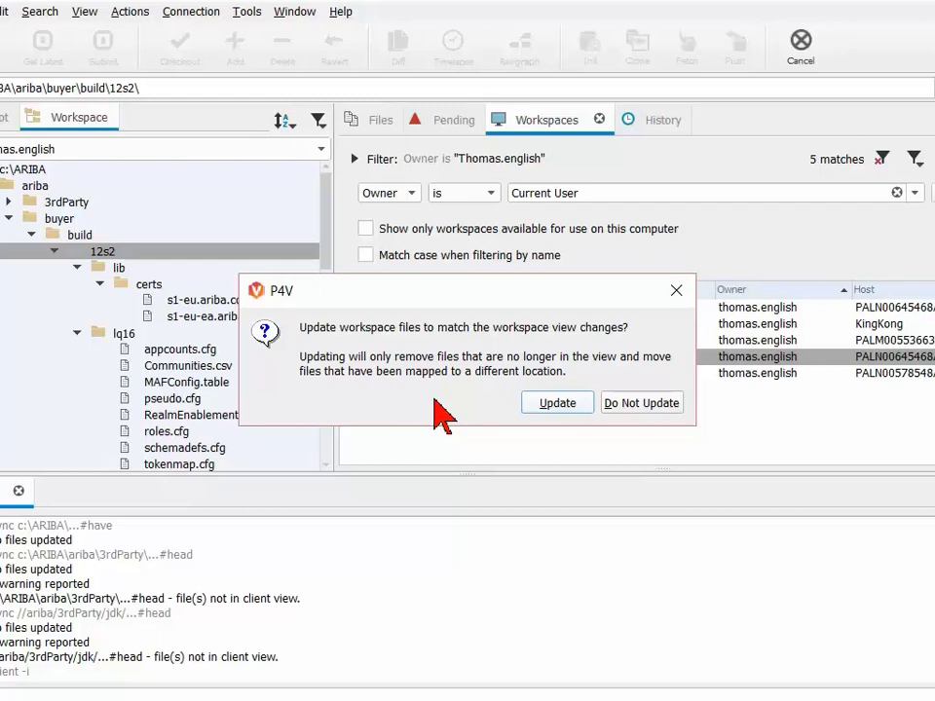
click(559, 404)
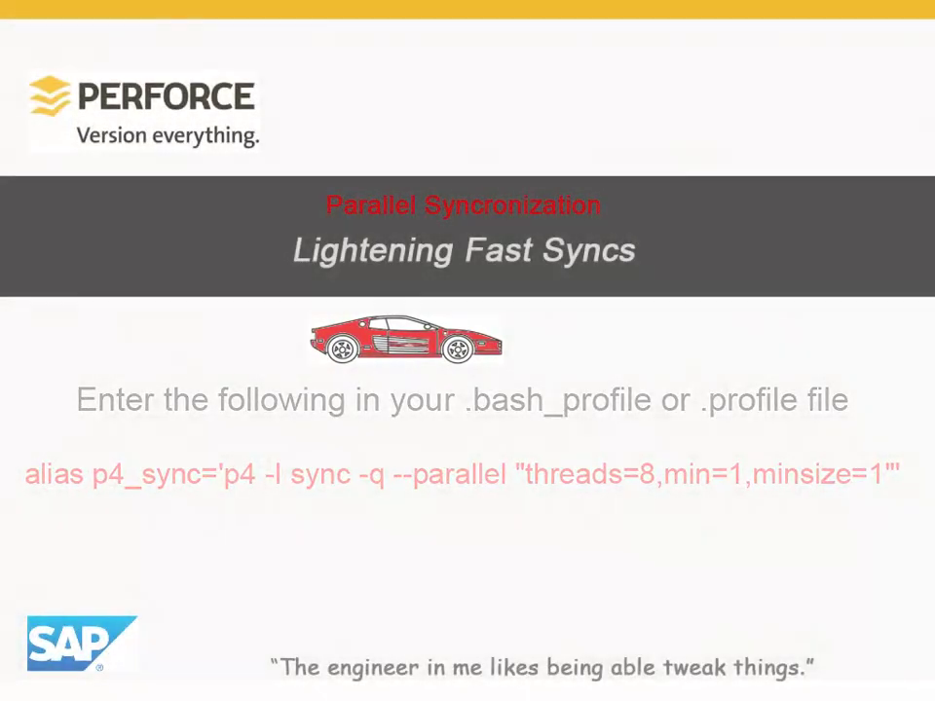